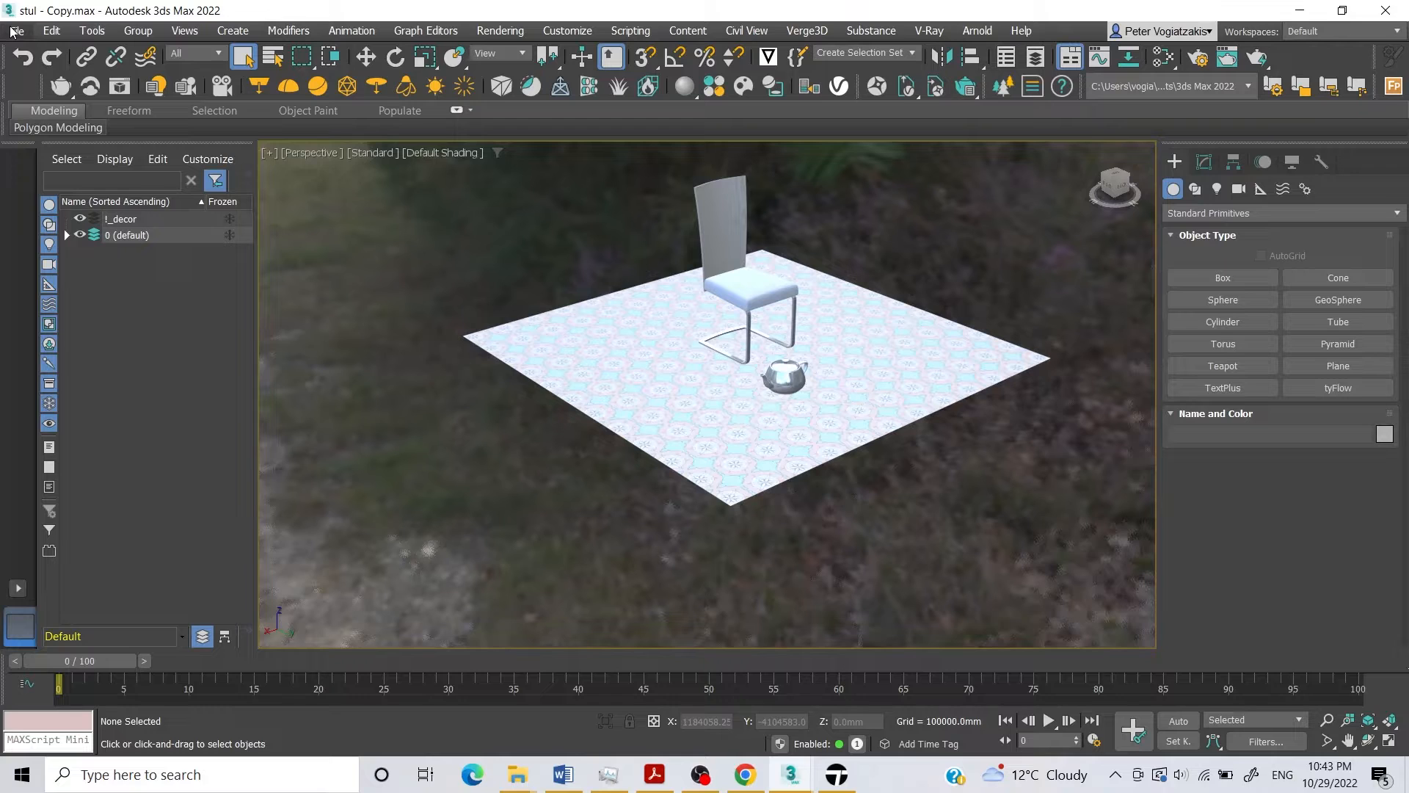
{"action": "left_click", "coordinate": [14, 31]}
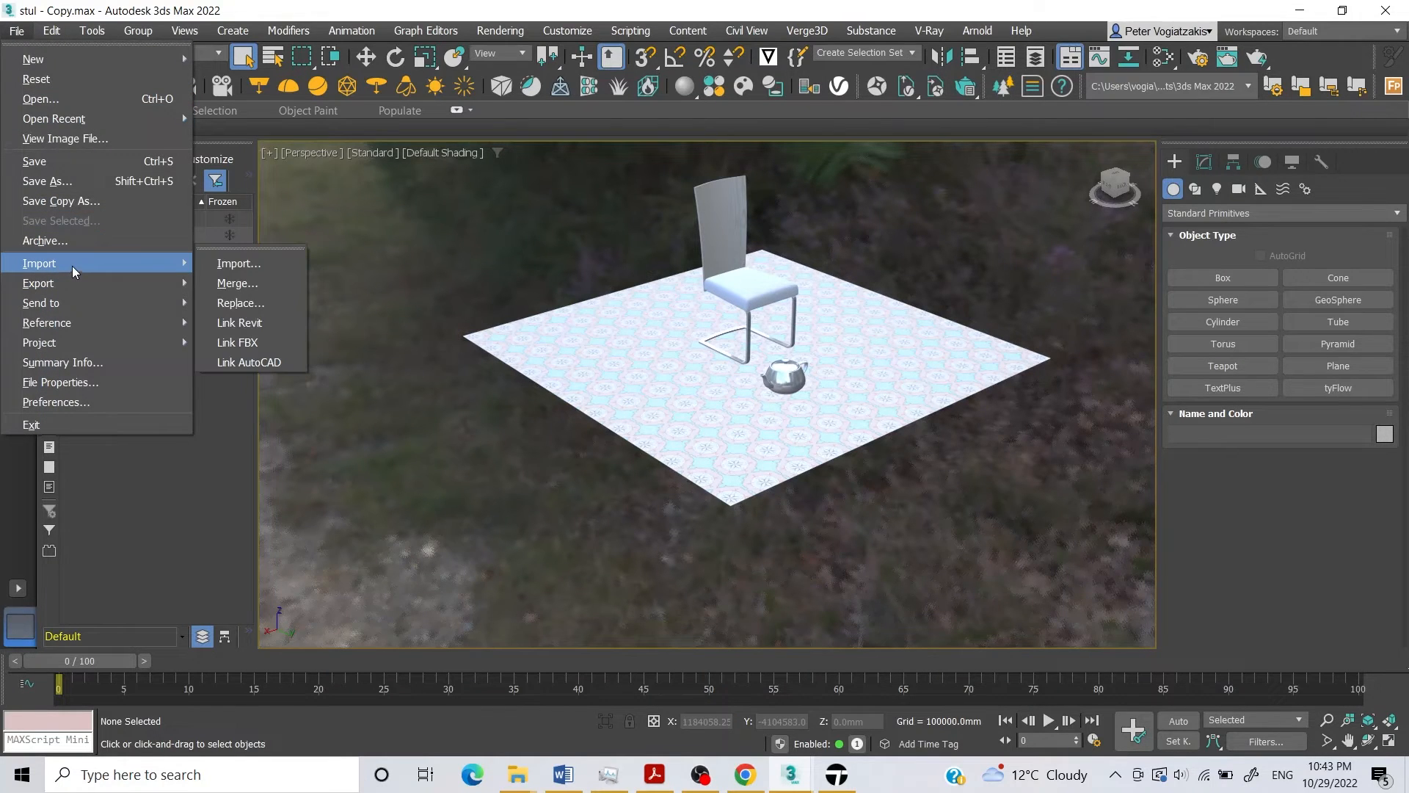
{"action": "mouse_move", "coordinate": [79, 282]}
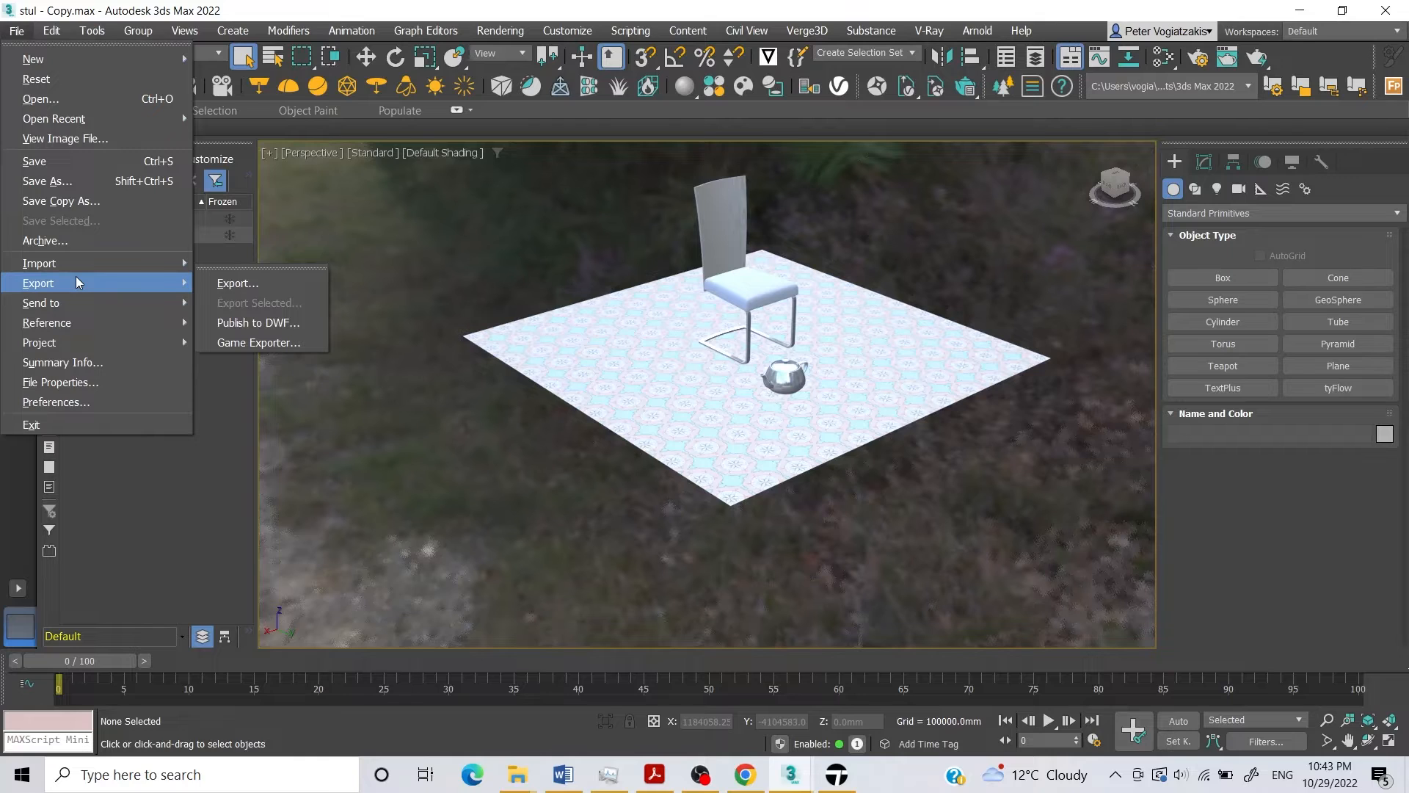
{"action": "left_click", "coordinate": [235, 284]}
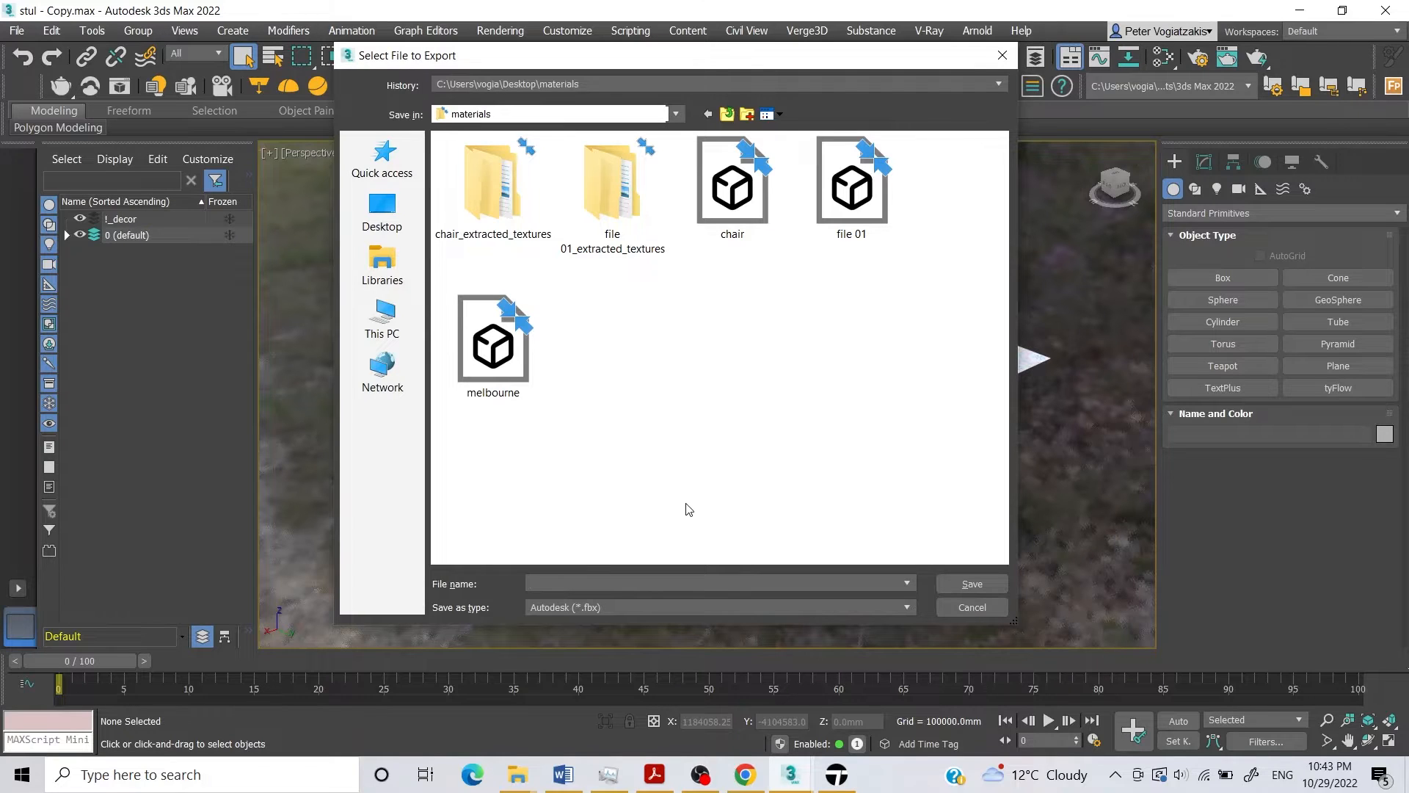
{"action": "type", "text": "v"}
{"action": "key", "text": "BackSpace"}
{"action": "type", "text": "cha"}
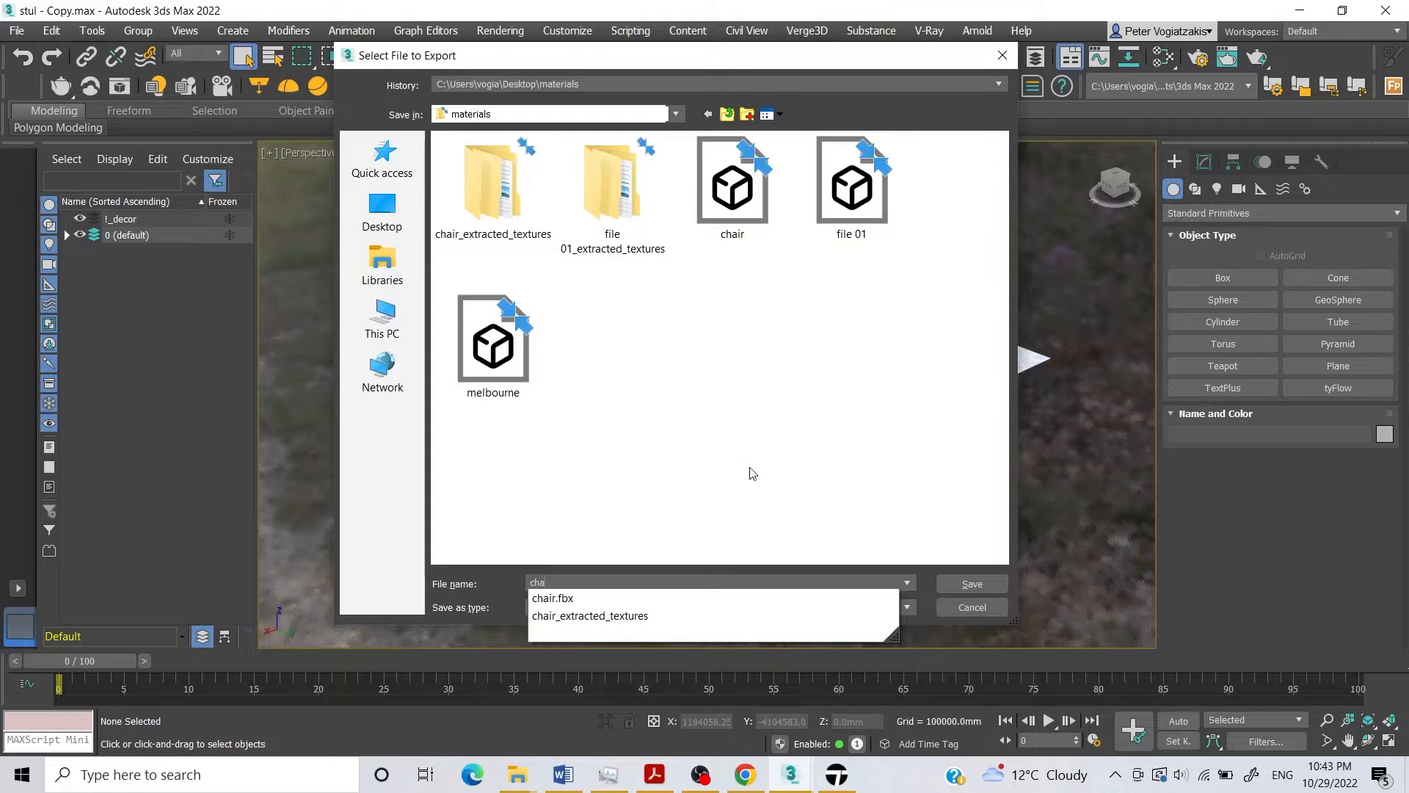
{"action": "left_click", "coordinate": [970, 615]}
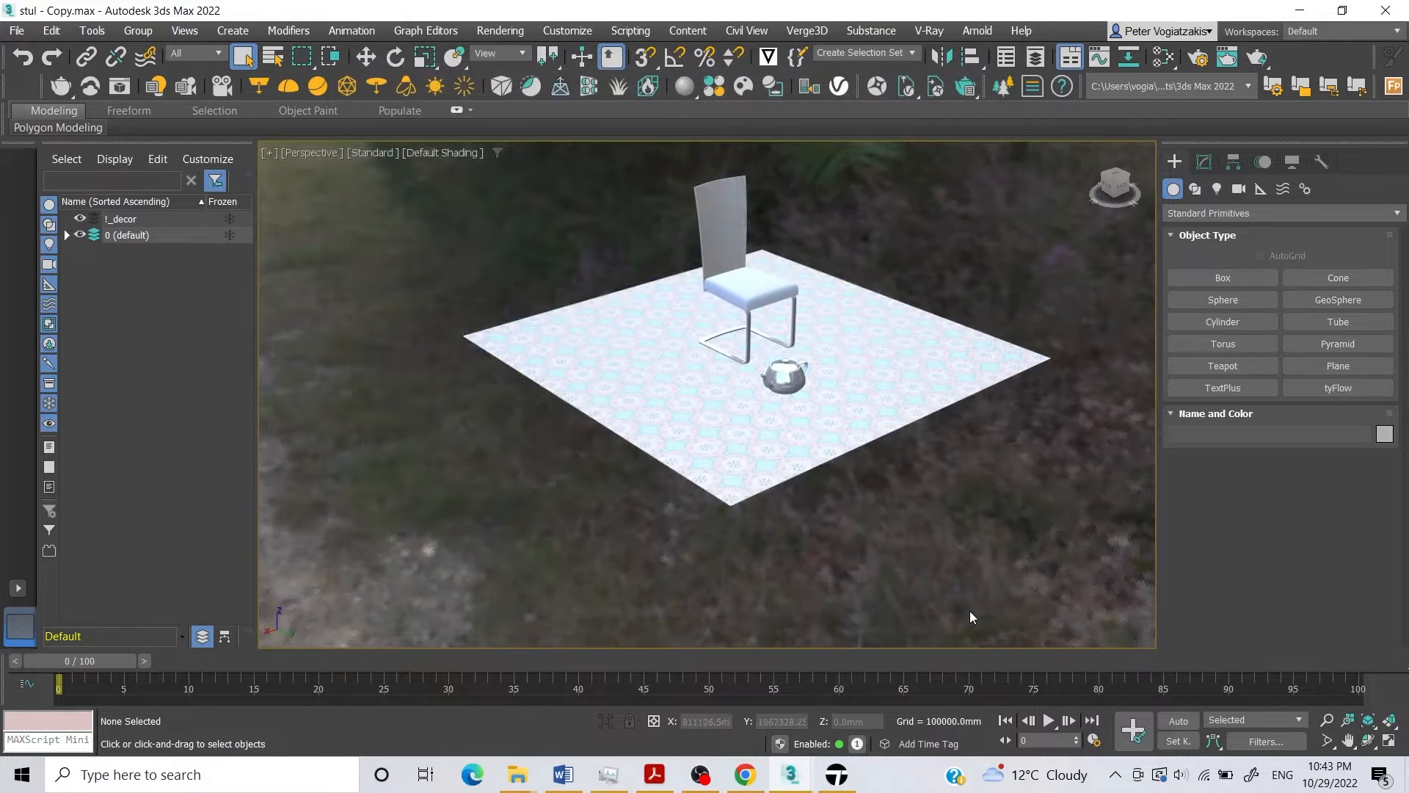
Export the whole scene to the materials folder as an FBX file named chair 02, keeping the current FBX export options.
{"action": "left_click", "coordinate": [16, 30]}
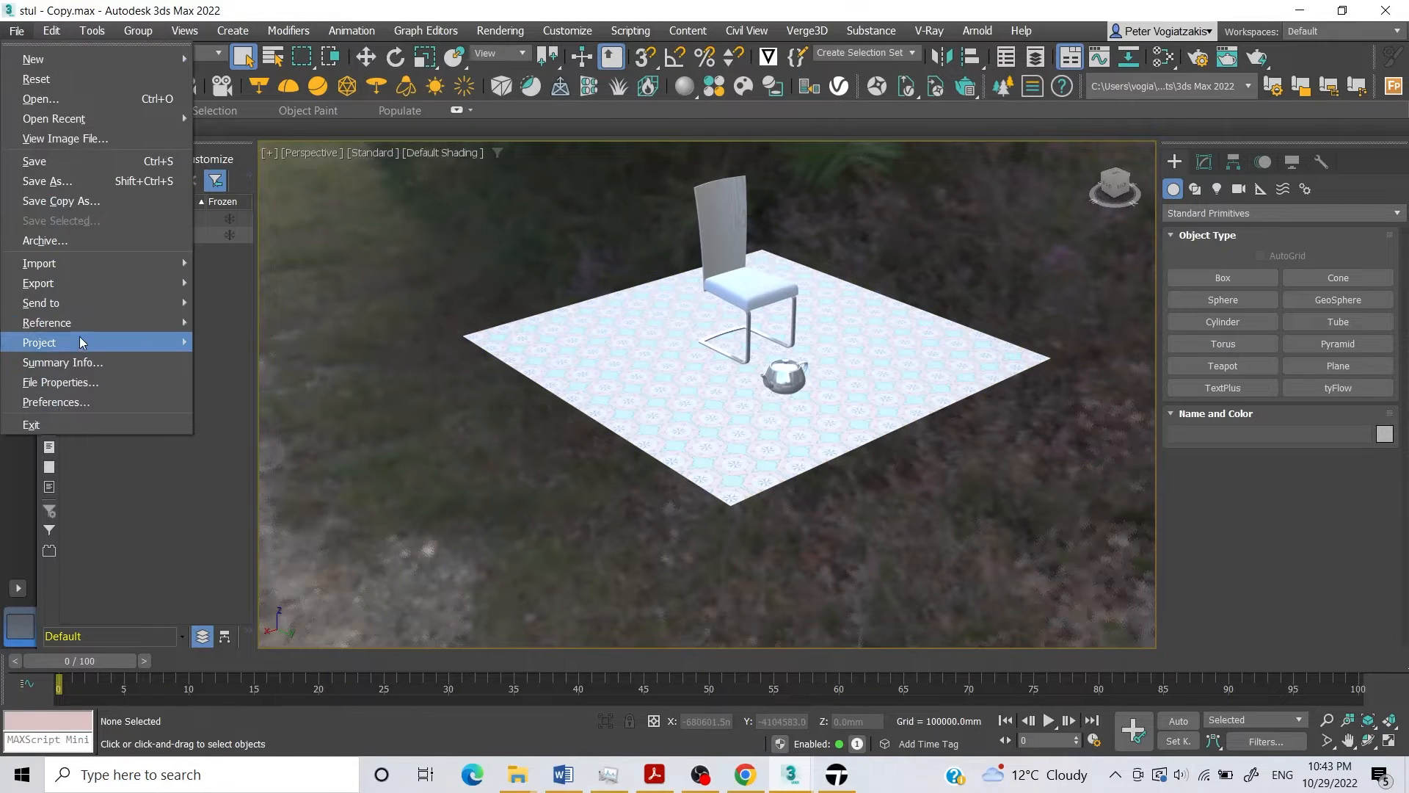
{"action": "mouse_move", "coordinate": [62, 285]}
{"action": "left_click", "coordinate": [297, 284]}
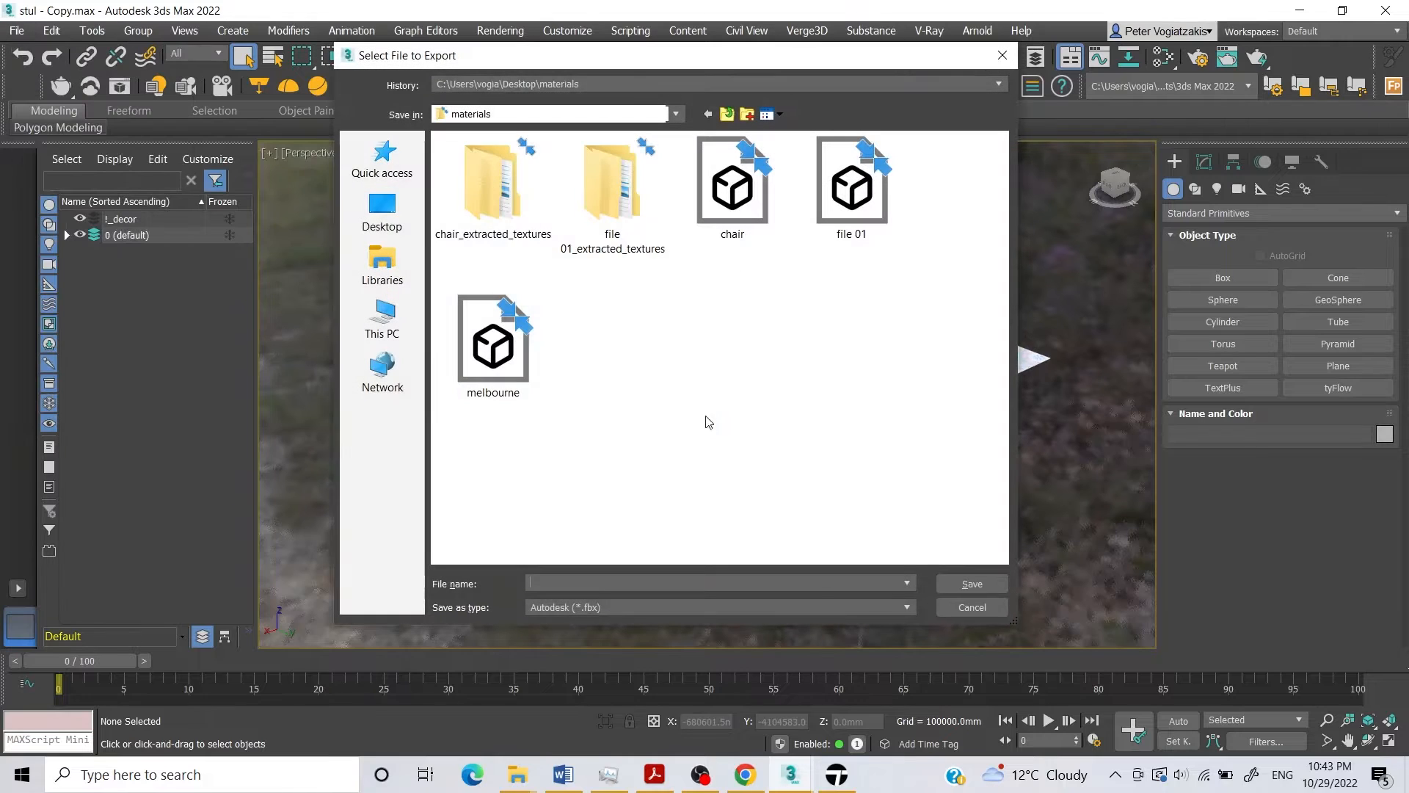
{"action": "left_click", "coordinate": [595, 574]}
{"action": "type", "text": "cha"}
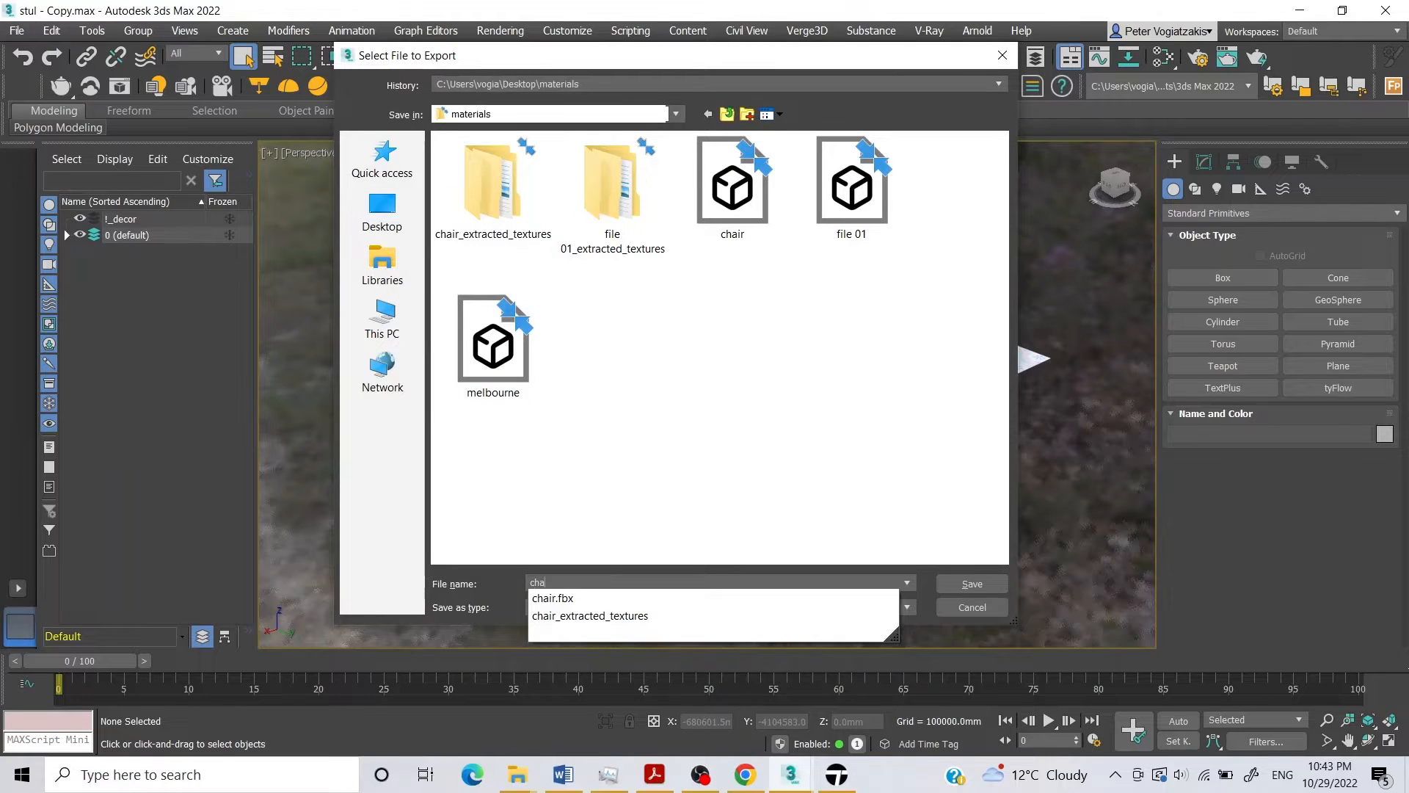
{"action": "type", "text": "ir 01"}
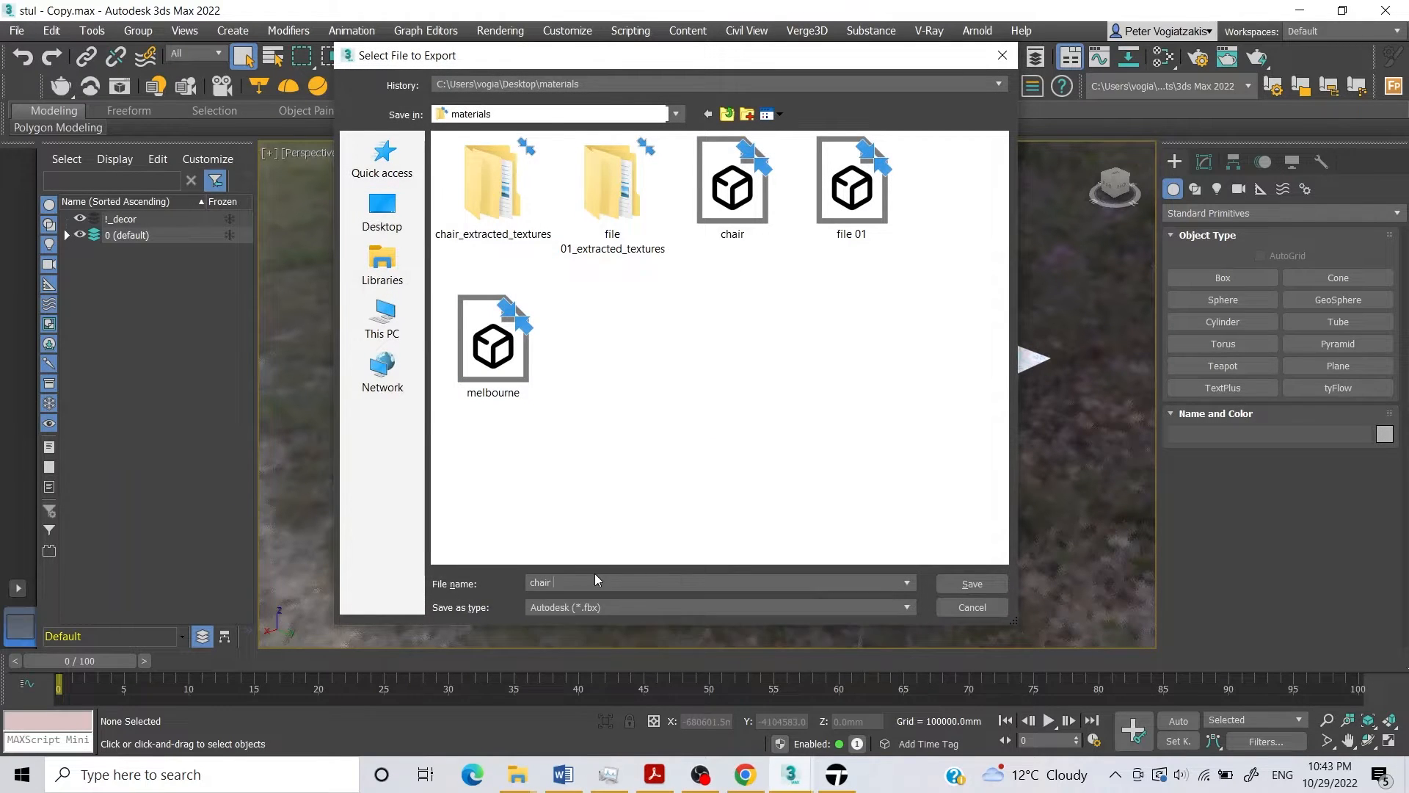
{"action": "key", "text": "Return"}
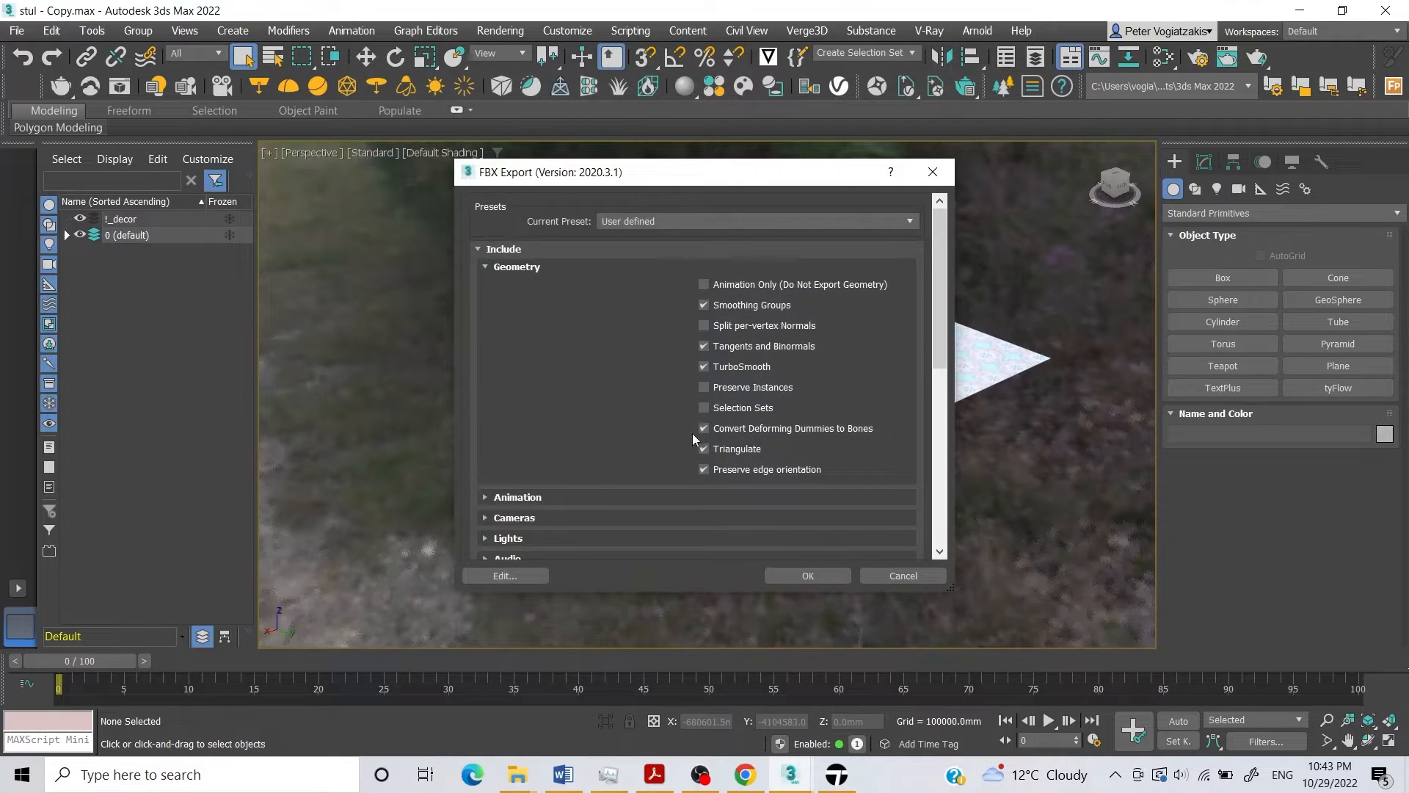
{"action": "left_click", "coordinate": [810, 579]}
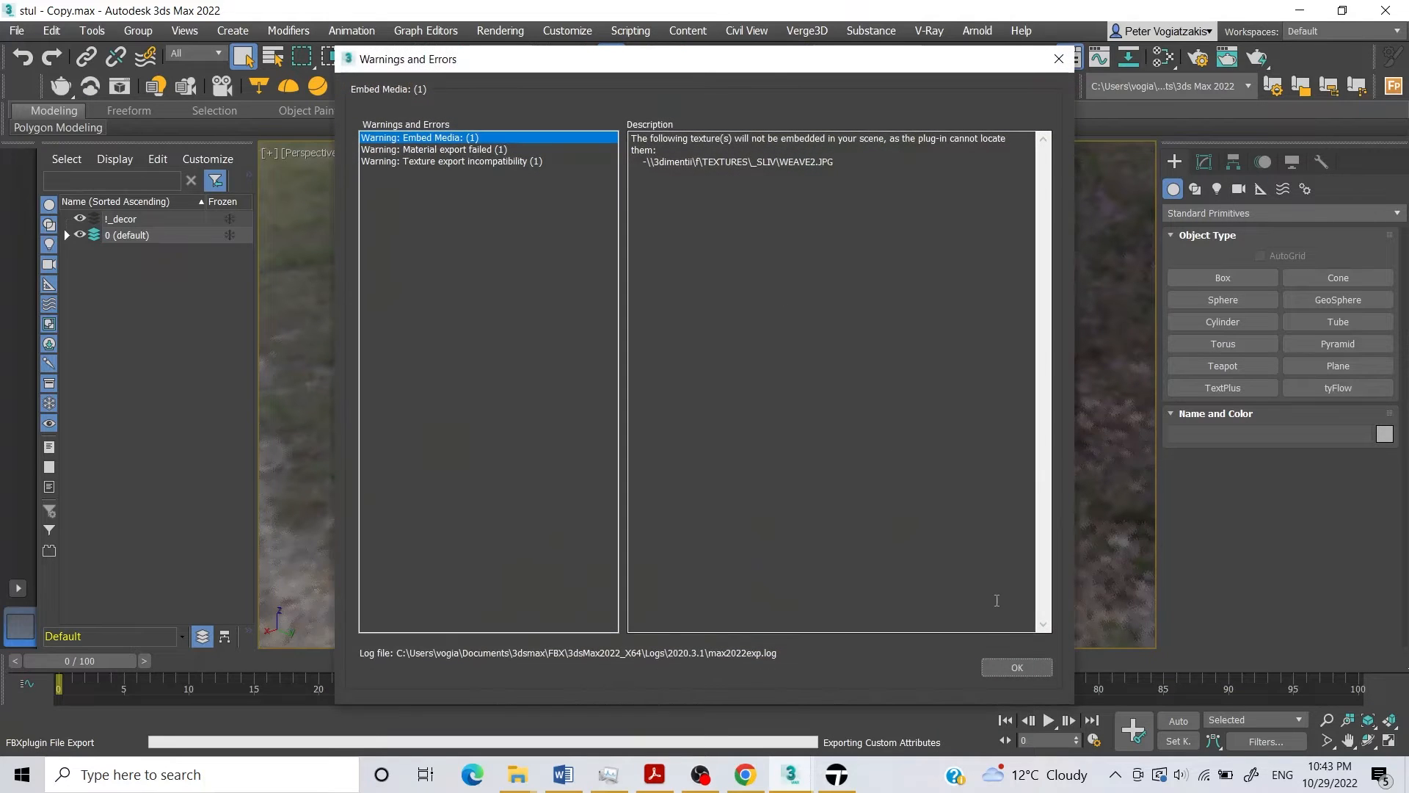
{"action": "left_click", "coordinate": [1023, 672]}
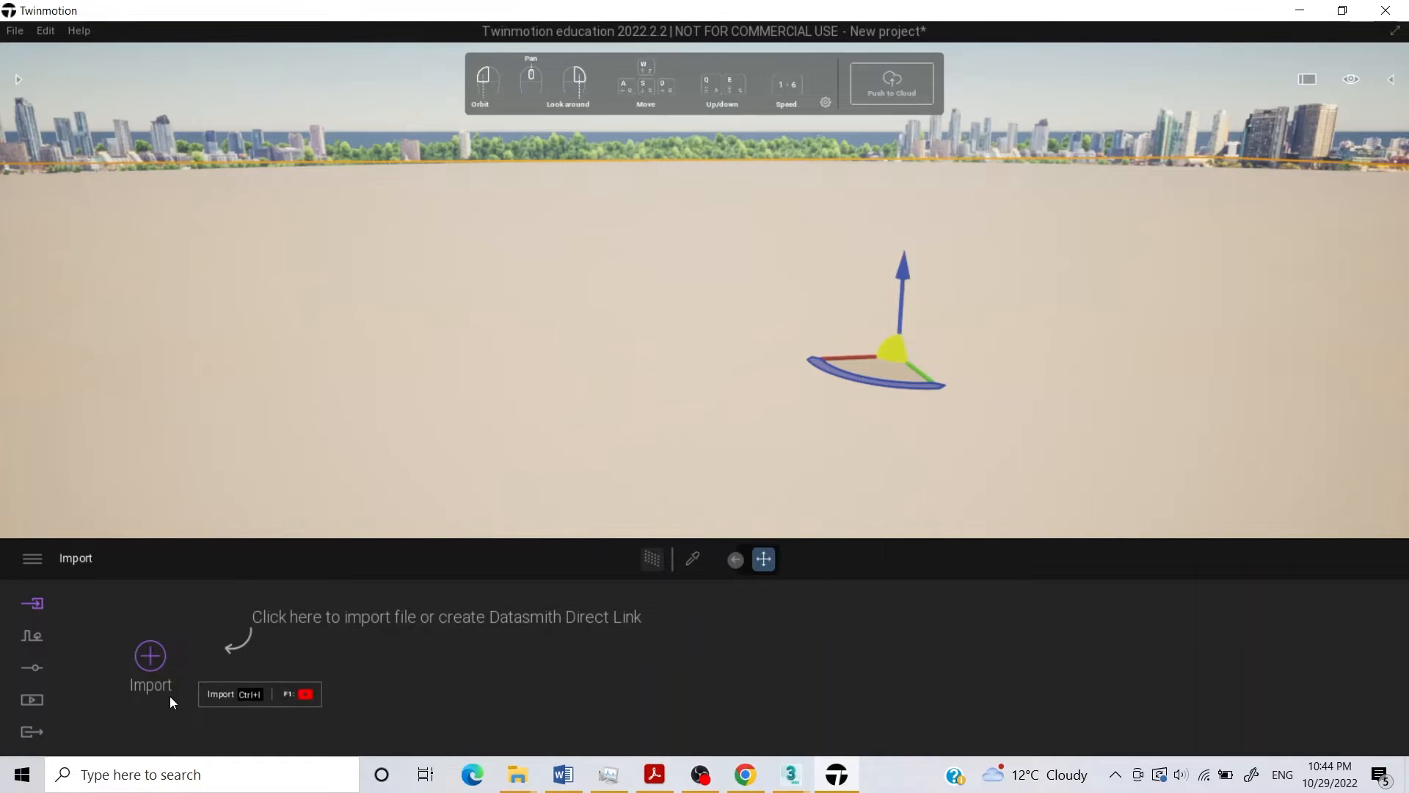
In Twinmotion, import the geometry file chair 02.fbx from the Desktop materials folder with the default options.
{"action": "left_click", "coordinate": [141, 664]}
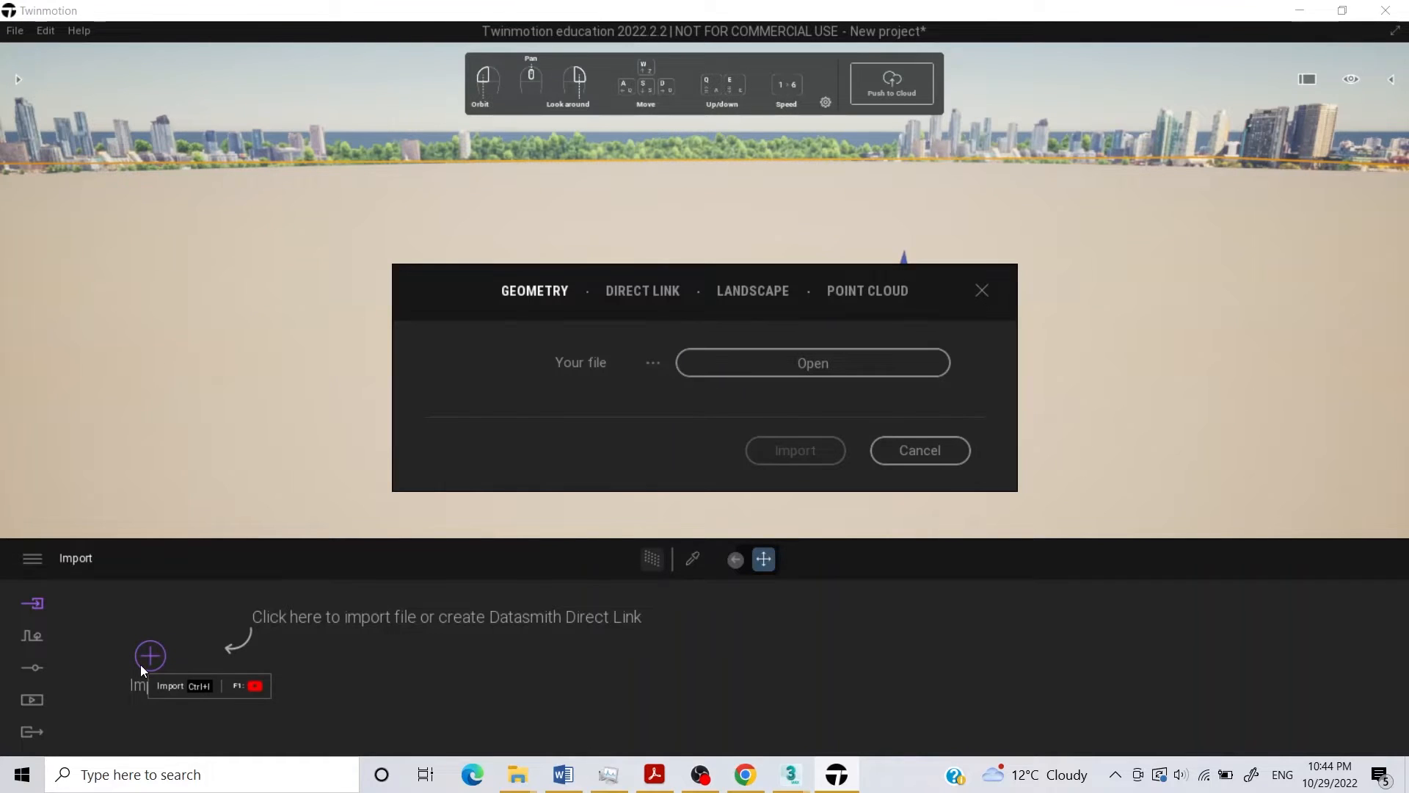
{"action": "left_click", "coordinate": [799, 373]}
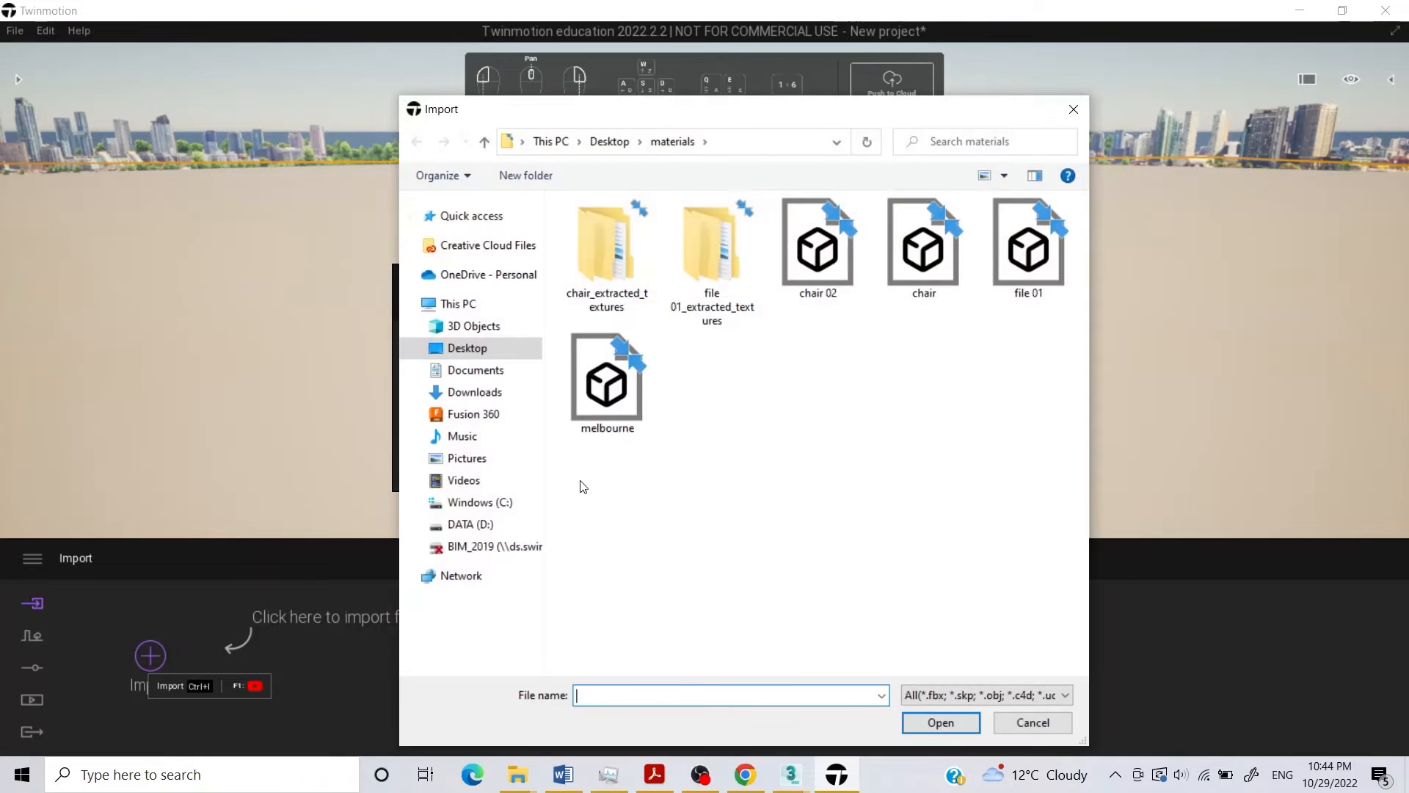
{"action": "left_click", "coordinate": [805, 285]}
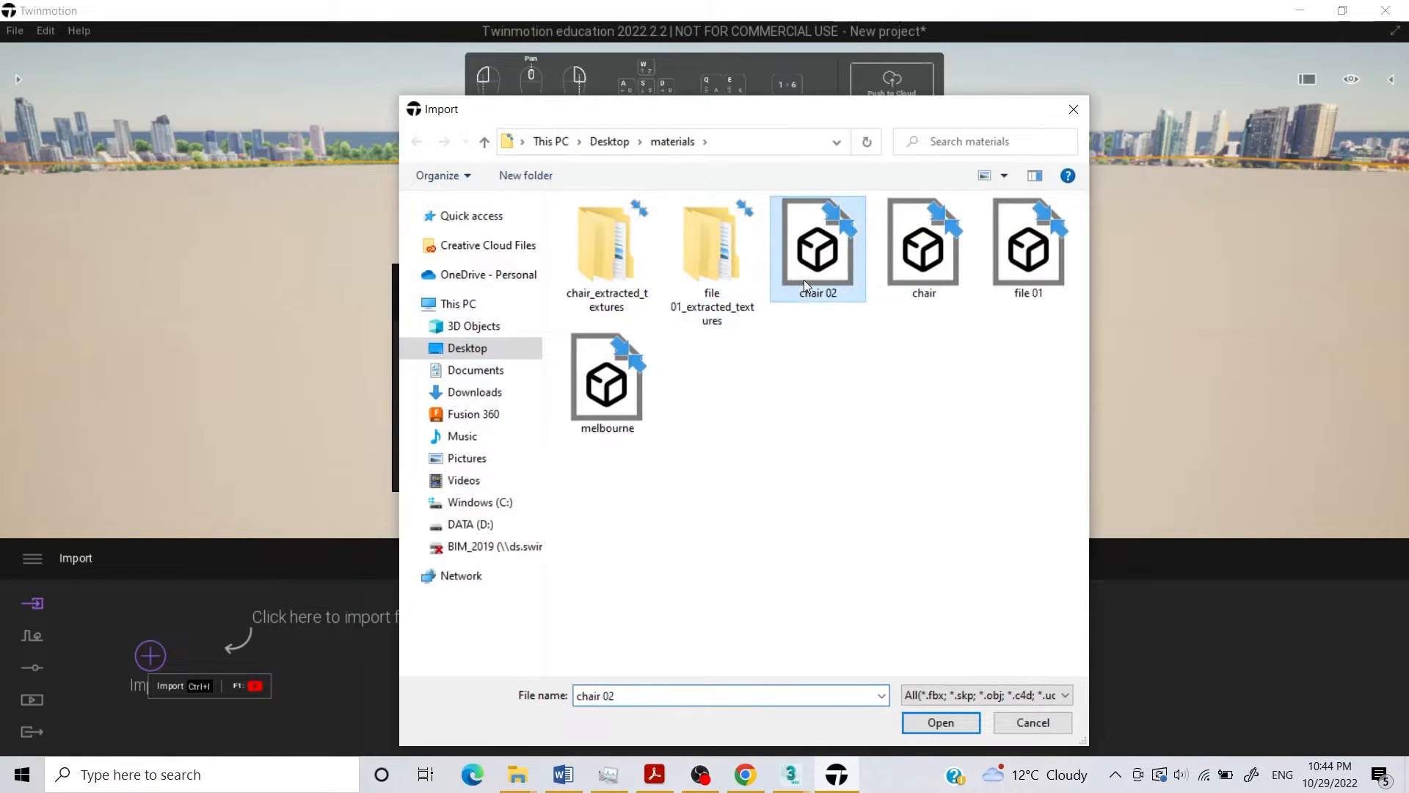
{"action": "left_click", "coordinate": [948, 727]}
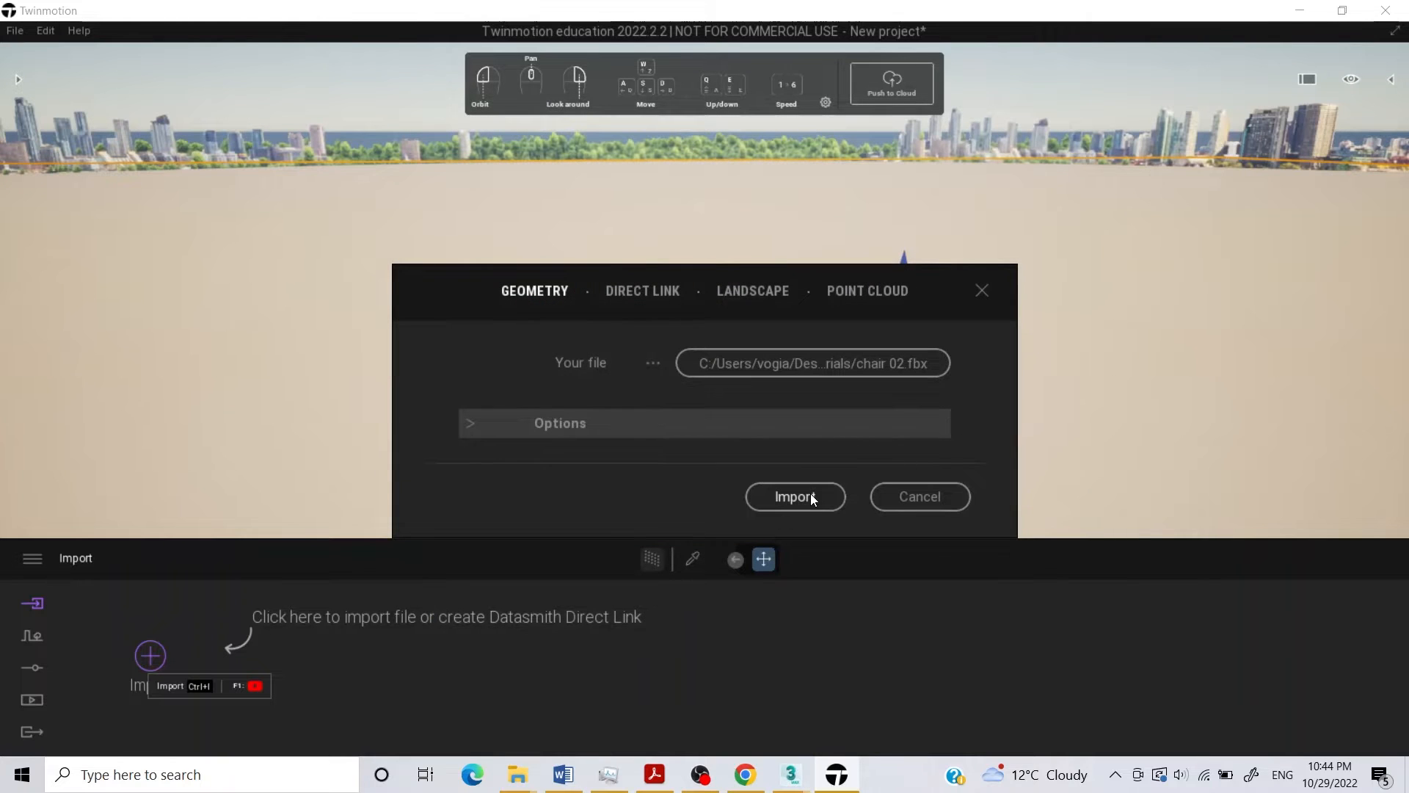
{"action": "left_click", "coordinate": [788, 494]}
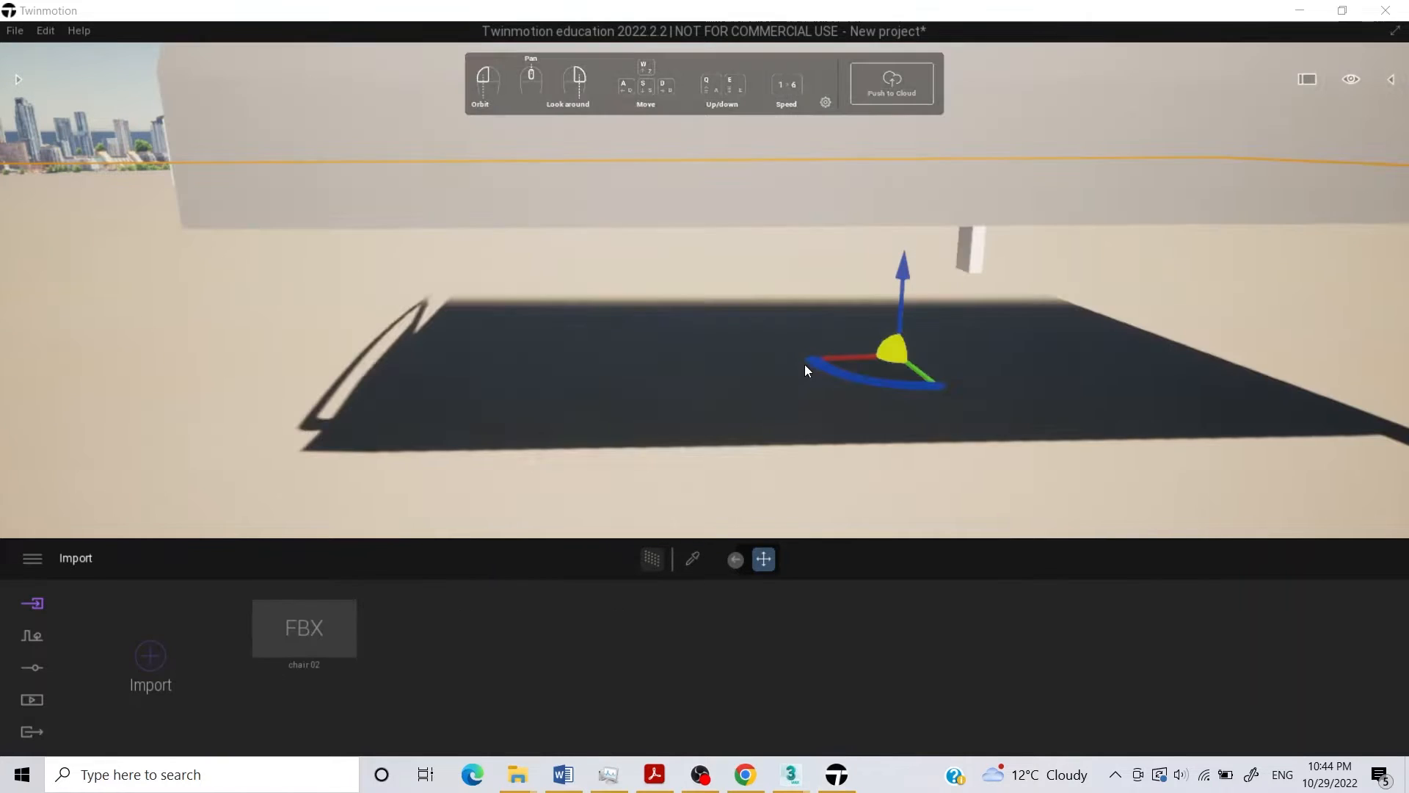
Delete the default ground that hides the lower part of the imported chair.
{"action": "mouse_move", "coordinate": [644, 274]}
{"action": "left_mouse_down"}
{"action": "mouse_move", "coordinate": [648, 227]}
{"action": "mouse_move", "coordinate": [650, 271]}
{"action": "left_mouse_up"}
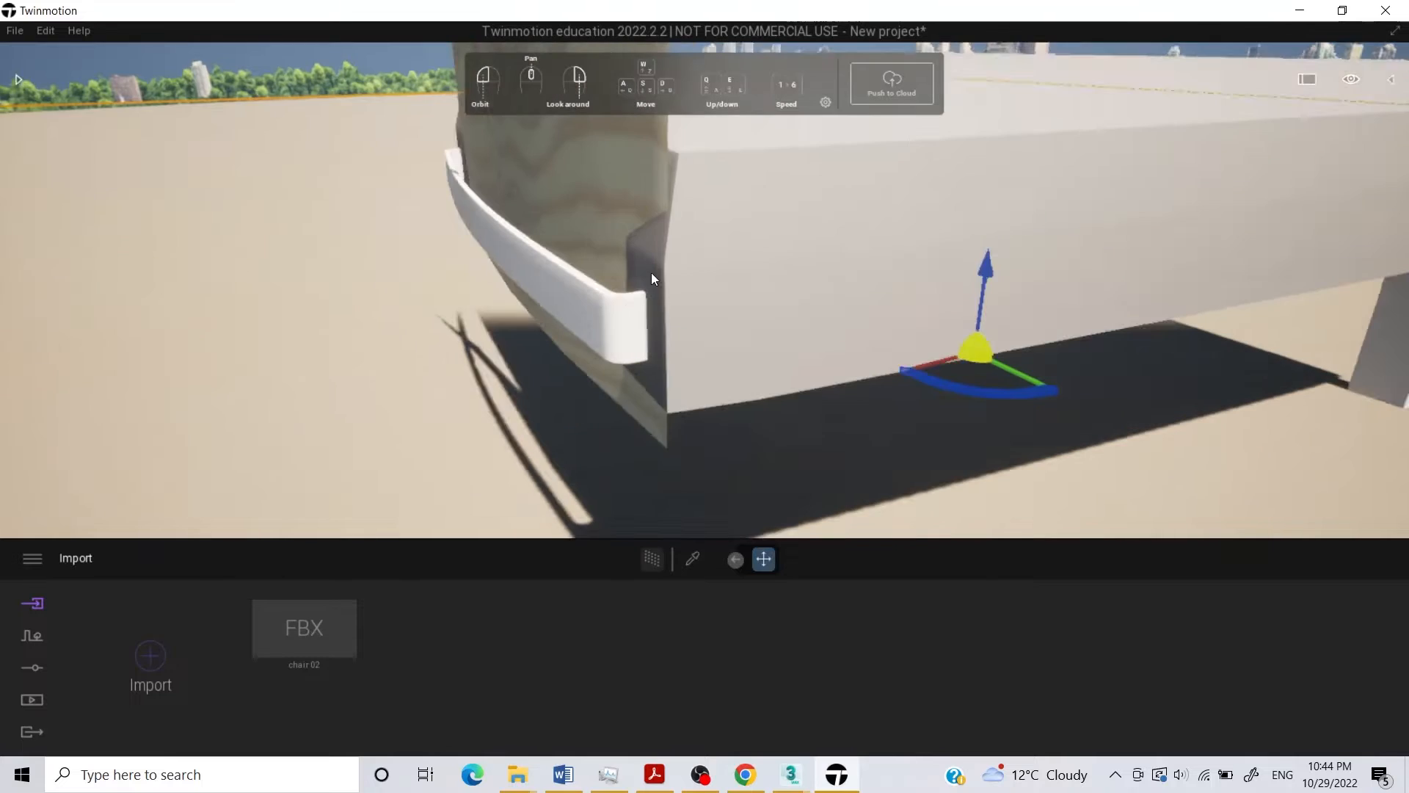
{"action": "scroll", "coordinate": [652, 279], "scroll_direction": "down", "scroll_amount": 2}
{"action": "scroll", "coordinate": [657, 313], "scroll_direction": "down", "scroll_amount": 5}
{"action": "left_click_drag", "start_coordinate": [764, 307], "coordinate": [451, 312]}
{"action": "scroll", "coordinate": [607, 277], "scroll_direction": "down", "scroll_amount": 2}
{"action": "left_click_drag", "start_coordinate": [610, 264], "coordinate": [587, 246]}
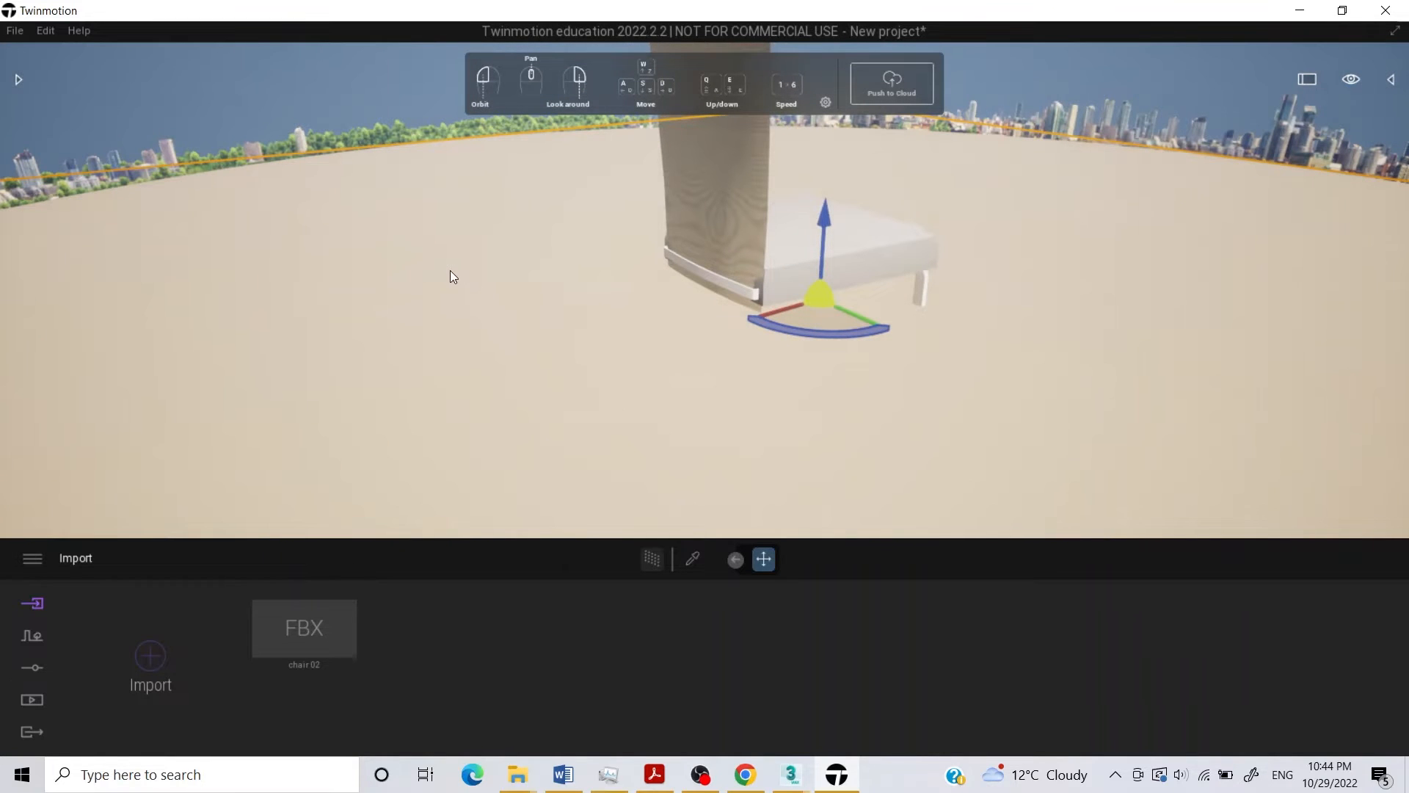
{"action": "key", "text": "Delete"}
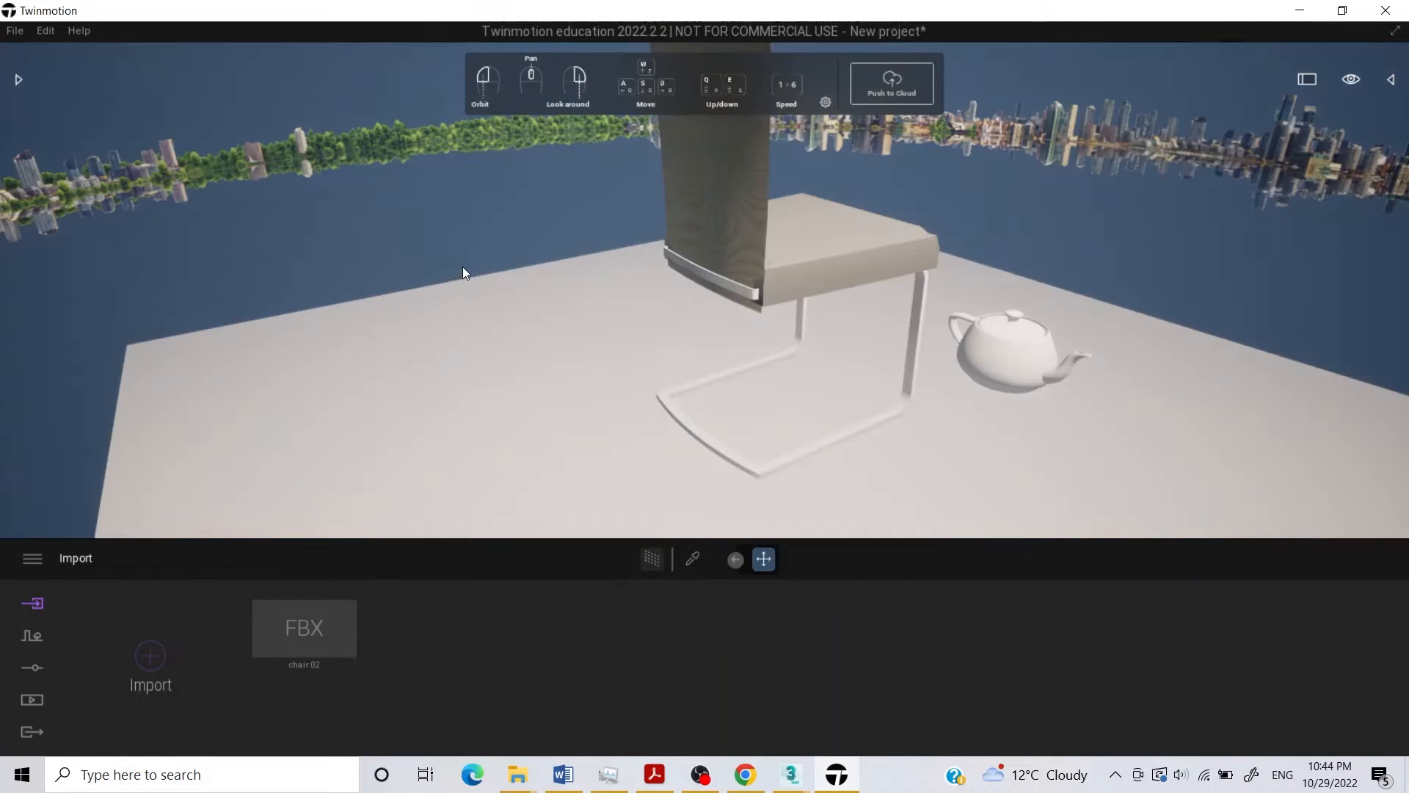
Set the lighting environment to Sky Light HDRI and view the chair scene from several angles.
{"action": "scroll", "coordinate": [540, 307], "scroll_direction": "down", "scroll_amount": 4}
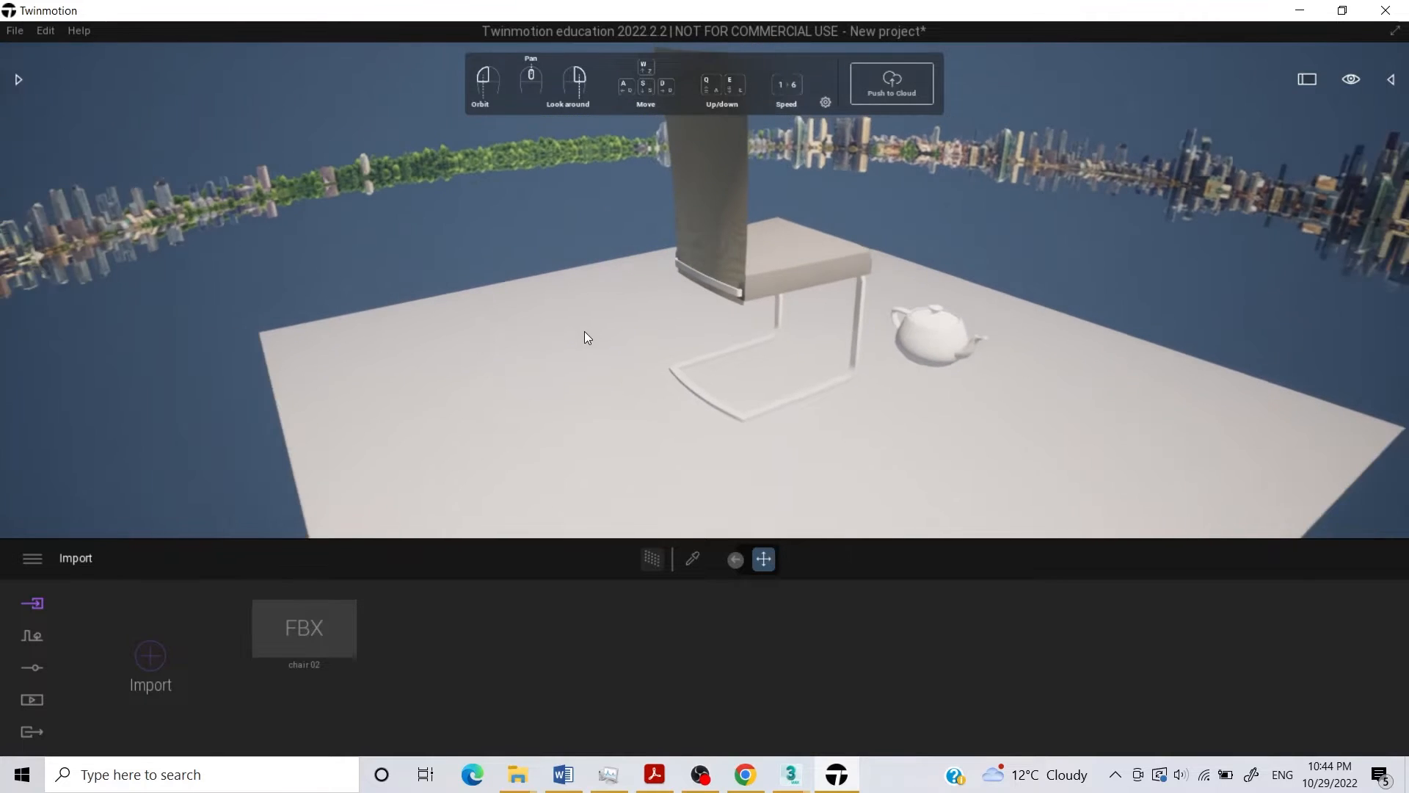
{"action": "scroll", "coordinate": [584, 332], "scroll_direction": "down", "scroll_amount": 1}
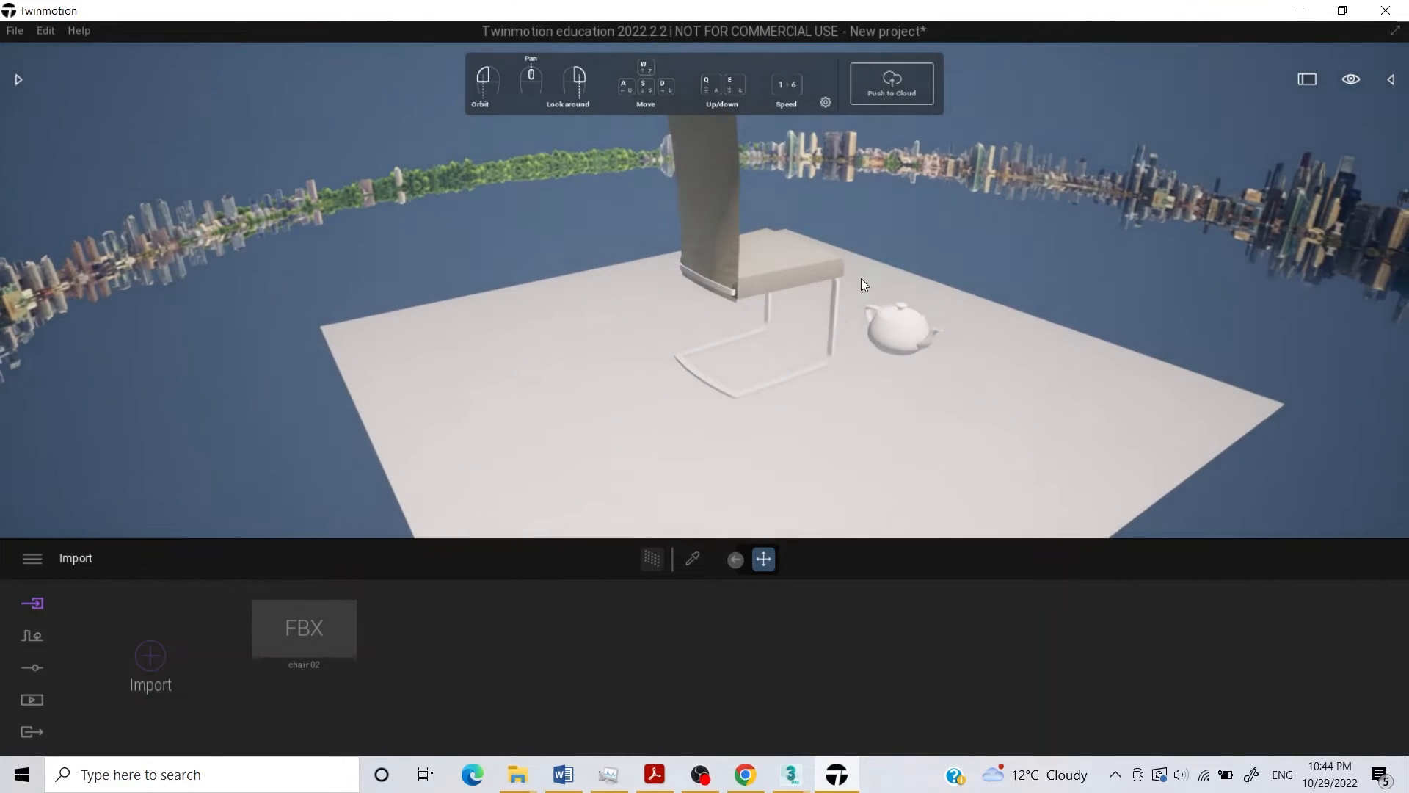
{"action": "middle_click_drag", "start_coordinate": [861, 278], "coordinate": [861, 305]}
{"action": "left_click_drag", "start_coordinate": [899, 325], "coordinate": [849, 296]}
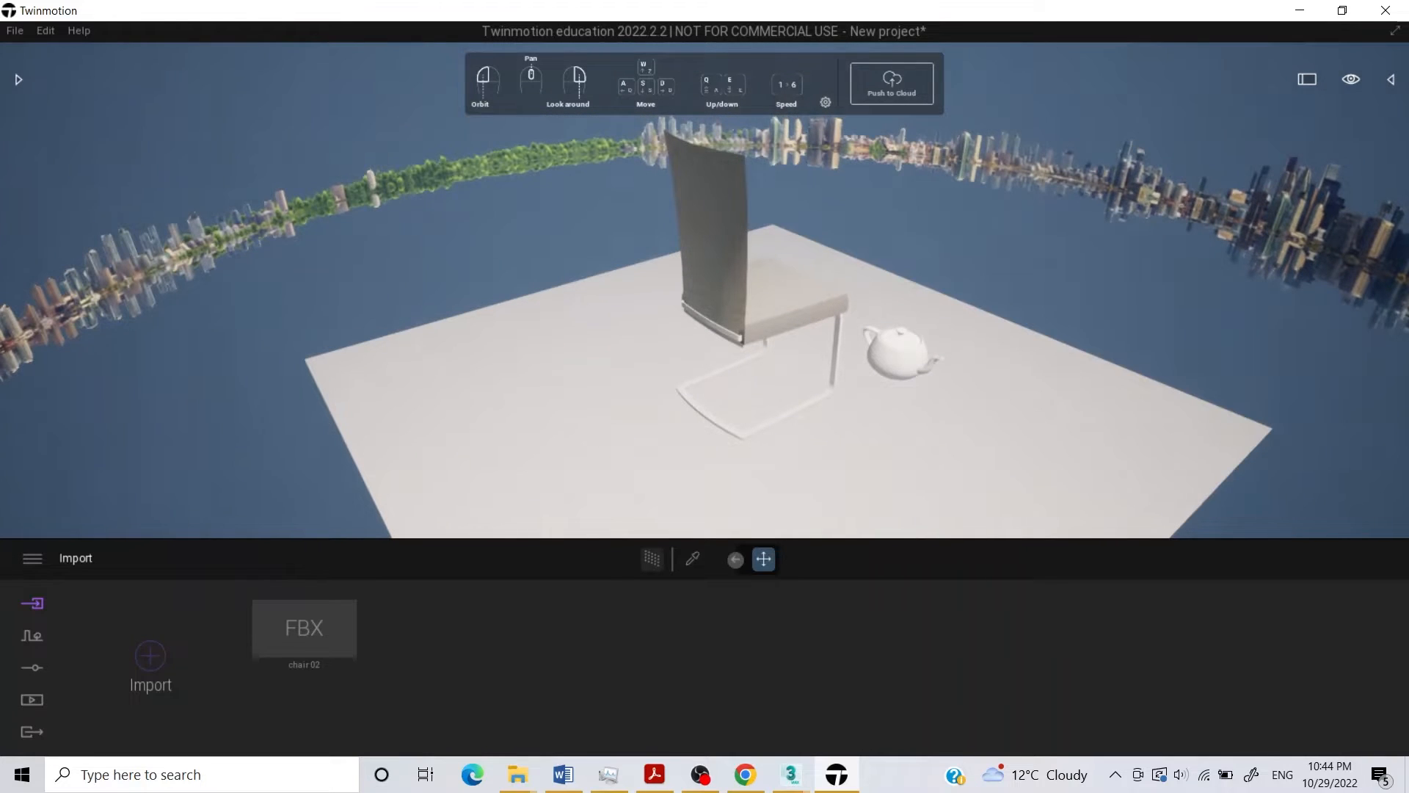
{"action": "left_click", "coordinate": [35, 668]}
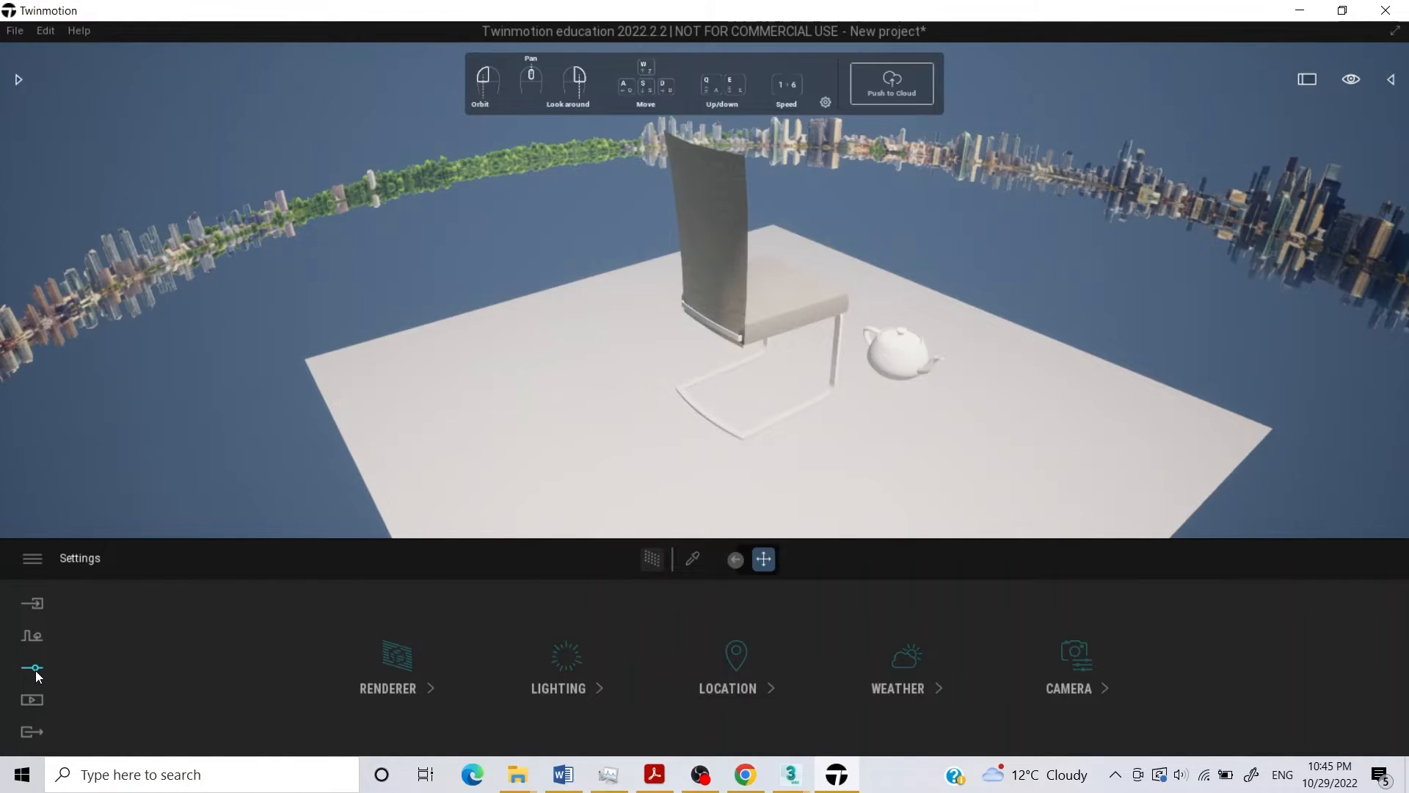
{"action": "left_click", "coordinate": [580, 689]}
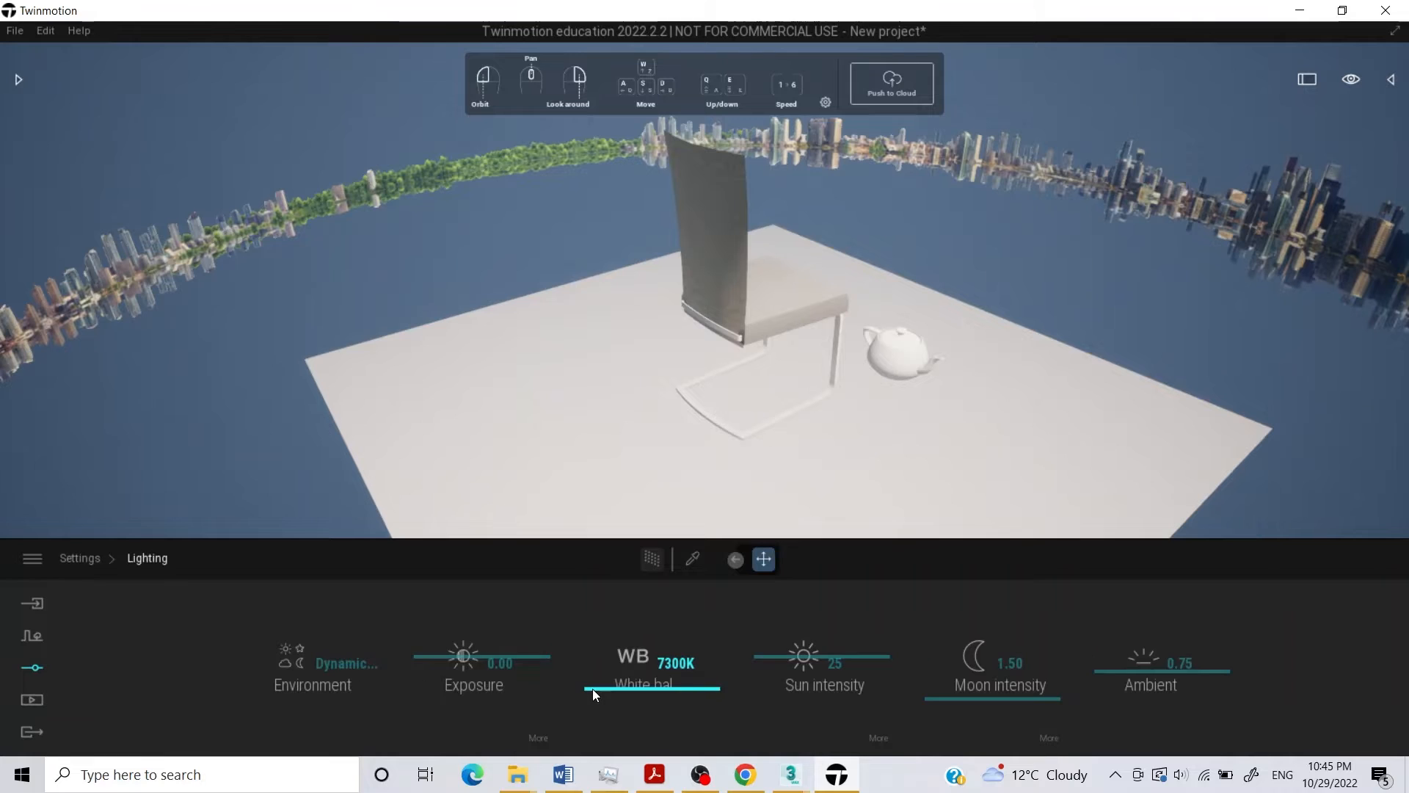
{"action": "left_click", "coordinate": [305, 683]}
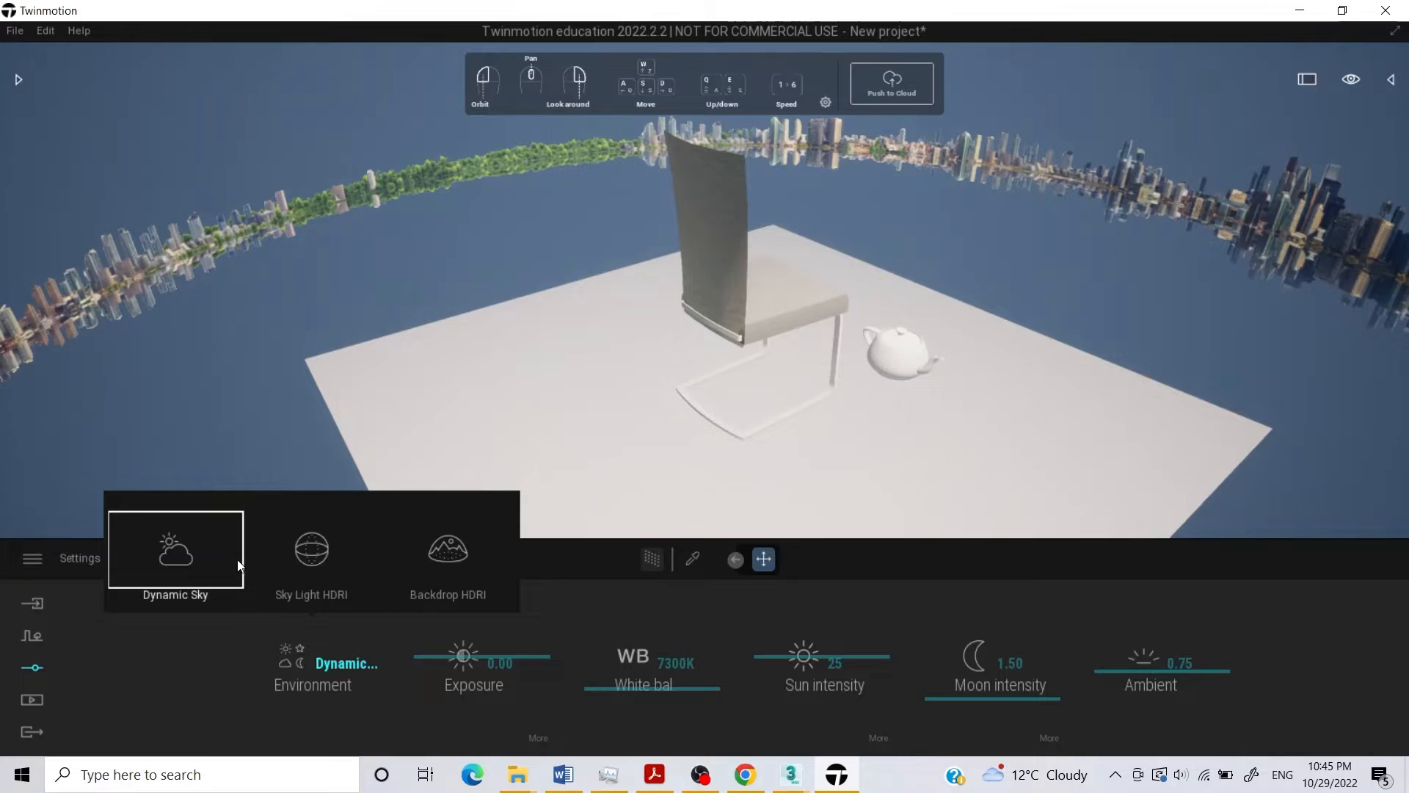
{"action": "left_click", "coordinate": [308, 548]}
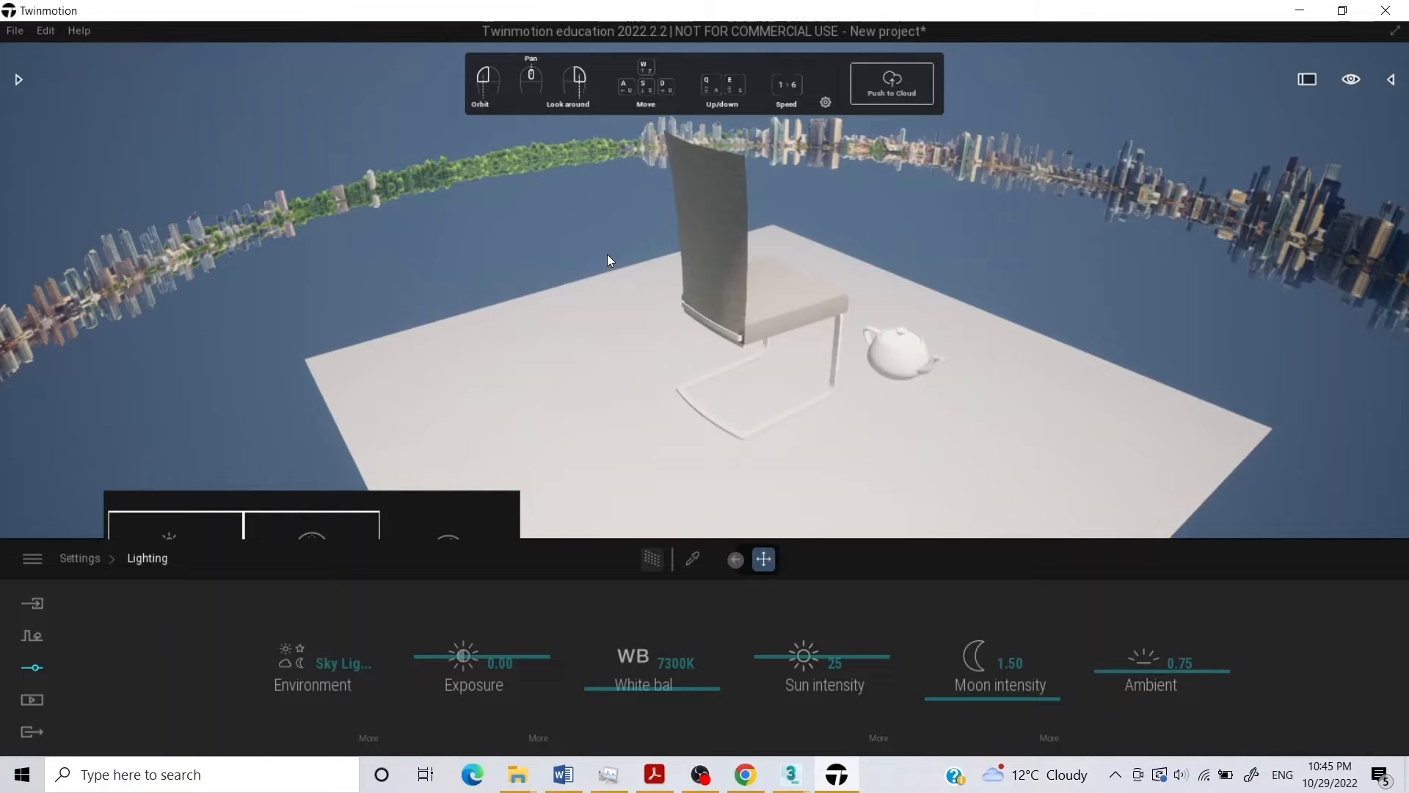
{"action": "mouse_move", "coordinate": [606, 254]}
{"action": "left_mouse_down"}
{"action": "mouse_move", "coordinate": [646, 213]}
{"action": "mouse_move", "coordinate": [631, 198]}
{"action": "mouse_move", "coordinate": [661, 220]}
{"action": "mouse_move", "coordinate": [660, 247]}
{"action": "mouse_move", "coordinate": [642, 173]}
{"action": "mouse_move", "coordinate": [649, 231]}
{"action": "mouse_move", "coordinate": [686, 238]}
{"action": "mouse_move", "coordinate": [611, 276]}
{"action": "left_mouse_up"}
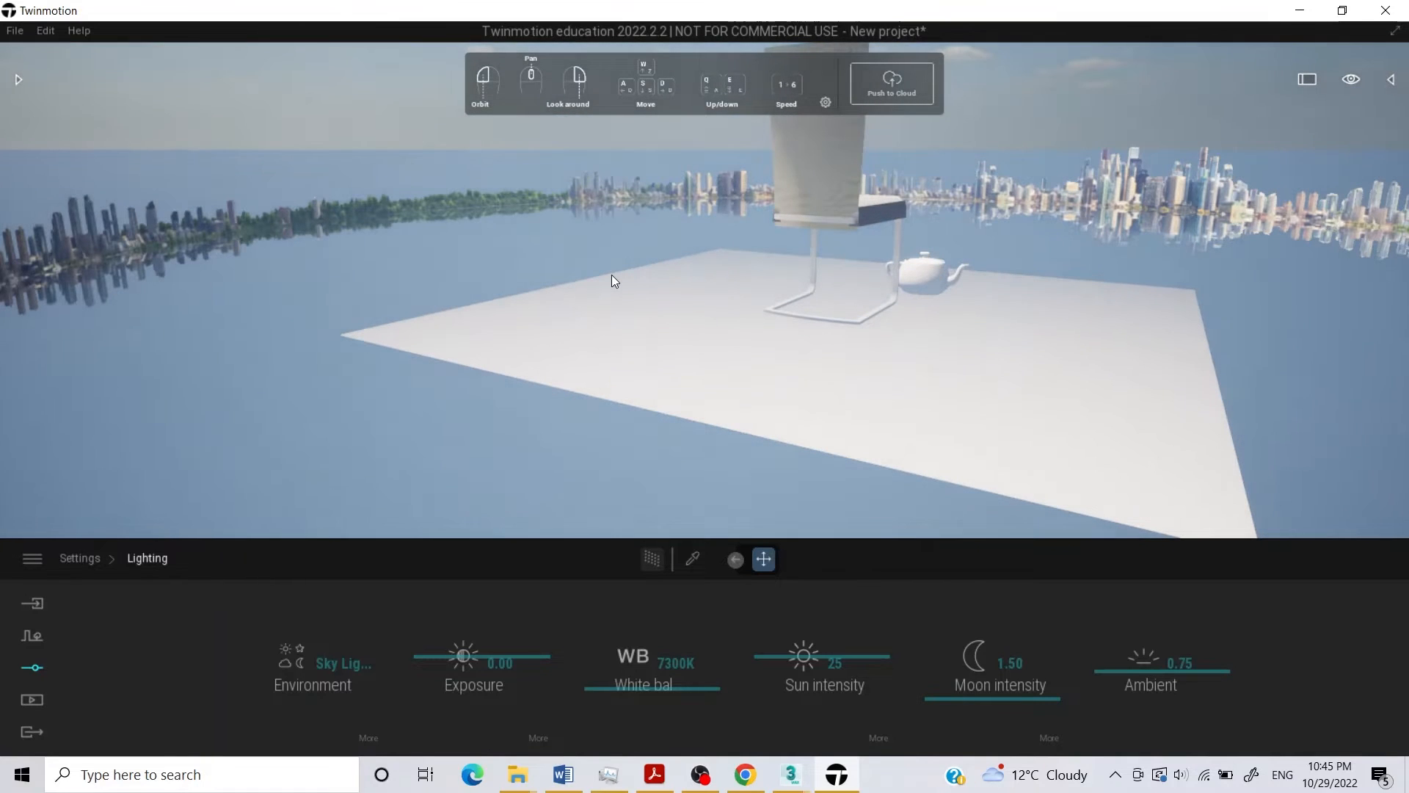
{"action": "left_click_drag", "start_coordinate": [693, 250], "coordinate": [742, 248]}
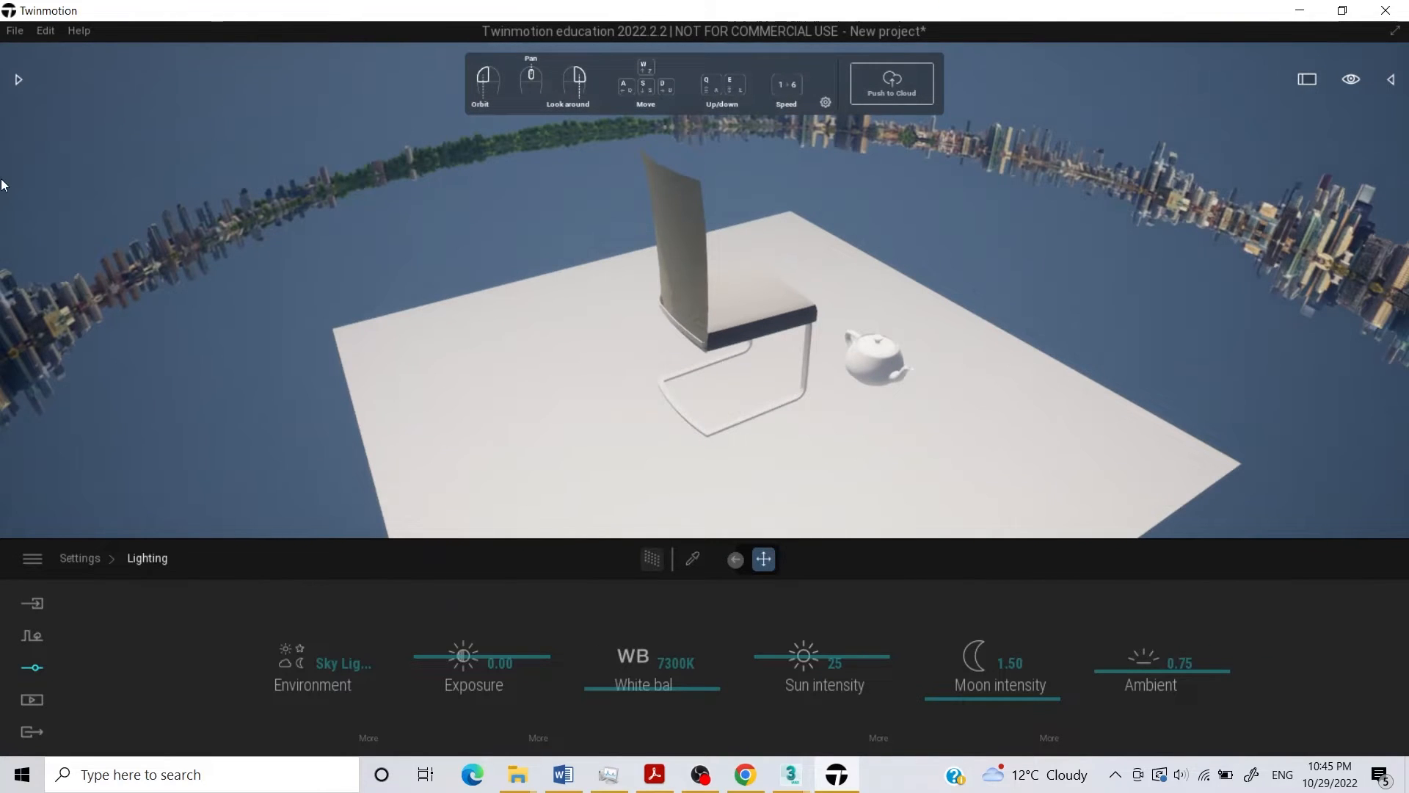
Show the asset library and the scene graph, and select the white floor plane under the chair.
{"action": "left_click", "coordinate": [15, 73]}
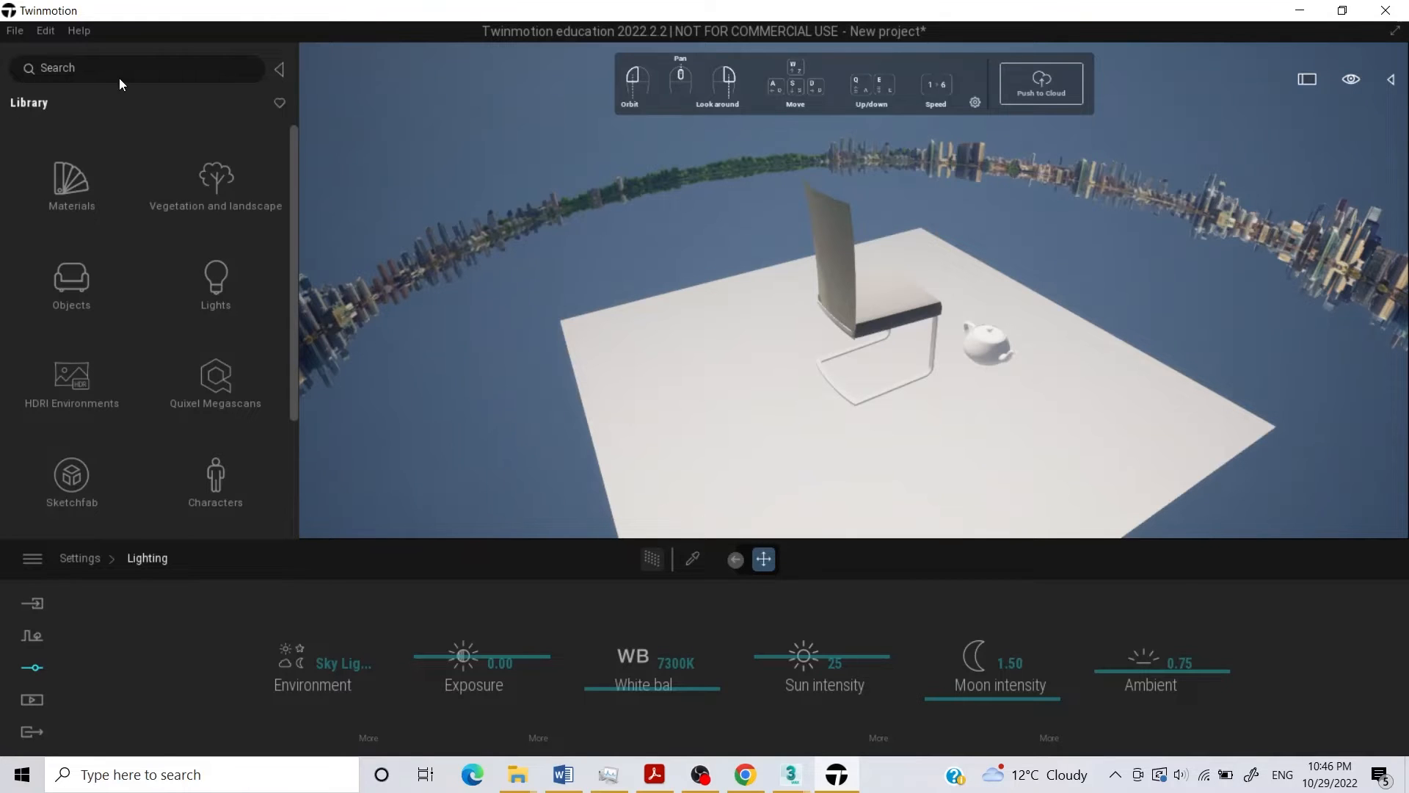
{"action": "left_click", "coordinate": [1392, 81]}
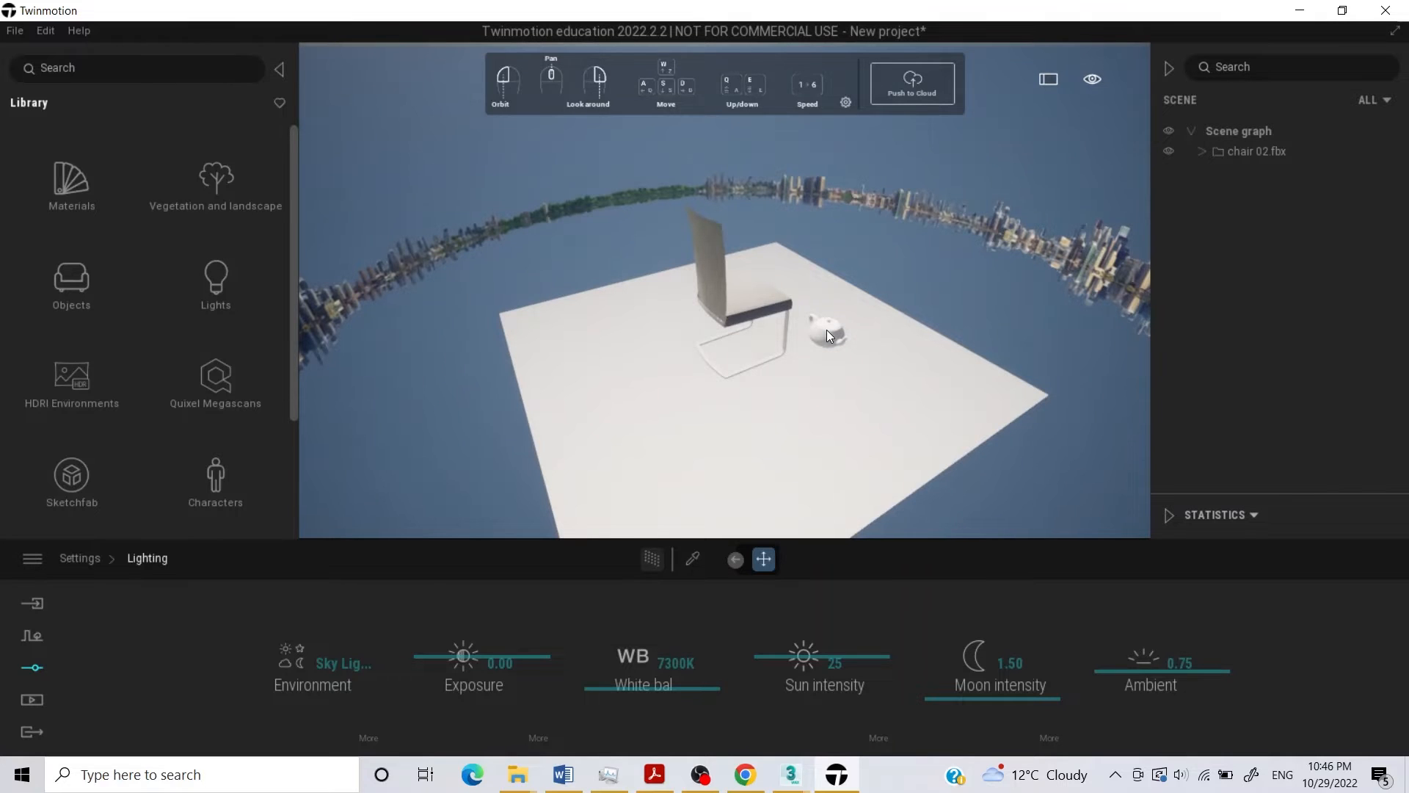
{"action": "left_click", "coordinate": [824, 361]}
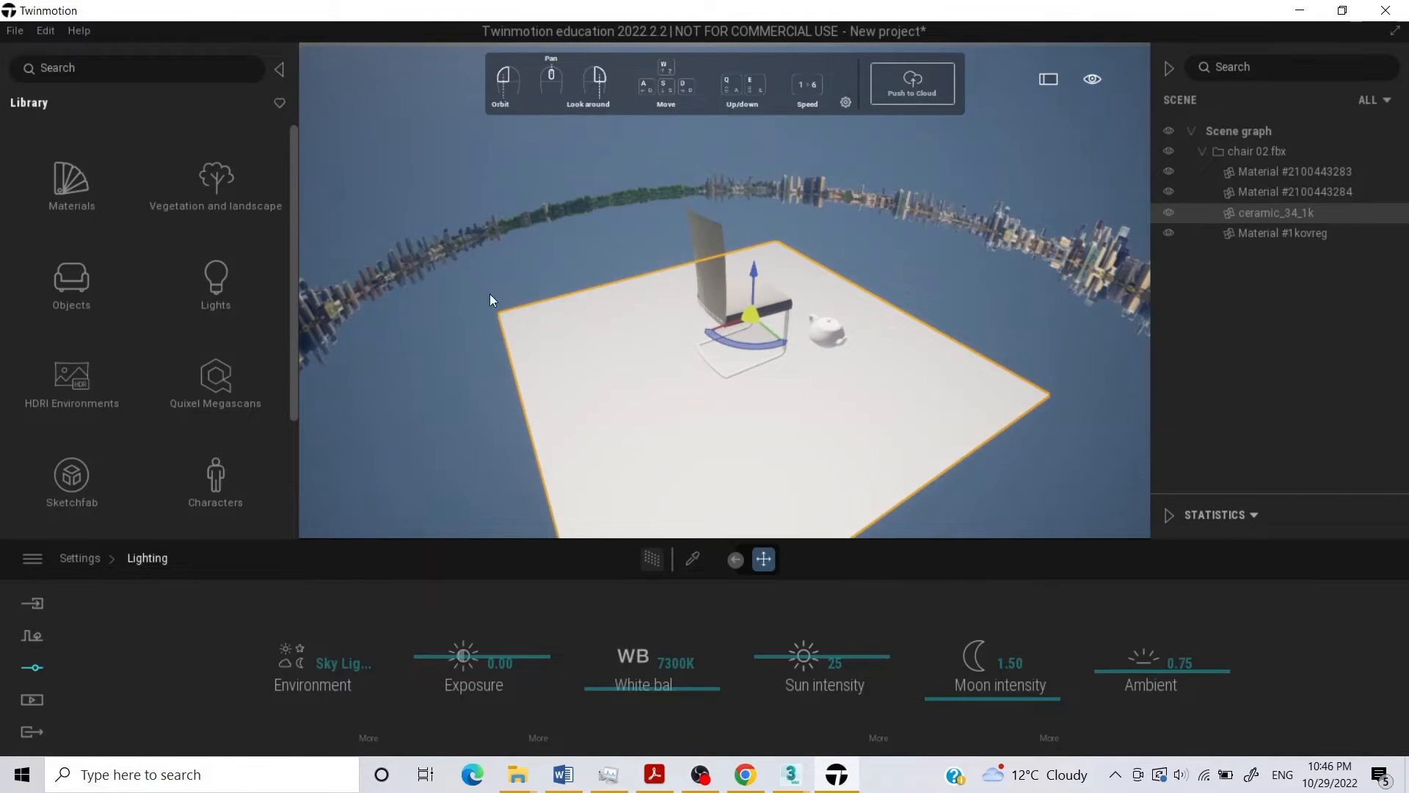
Apply the Grass 1 material from the Nature ground materials to the white floor plane under the chair.
{"action": "left_click", "coordinate": [80, 165]}
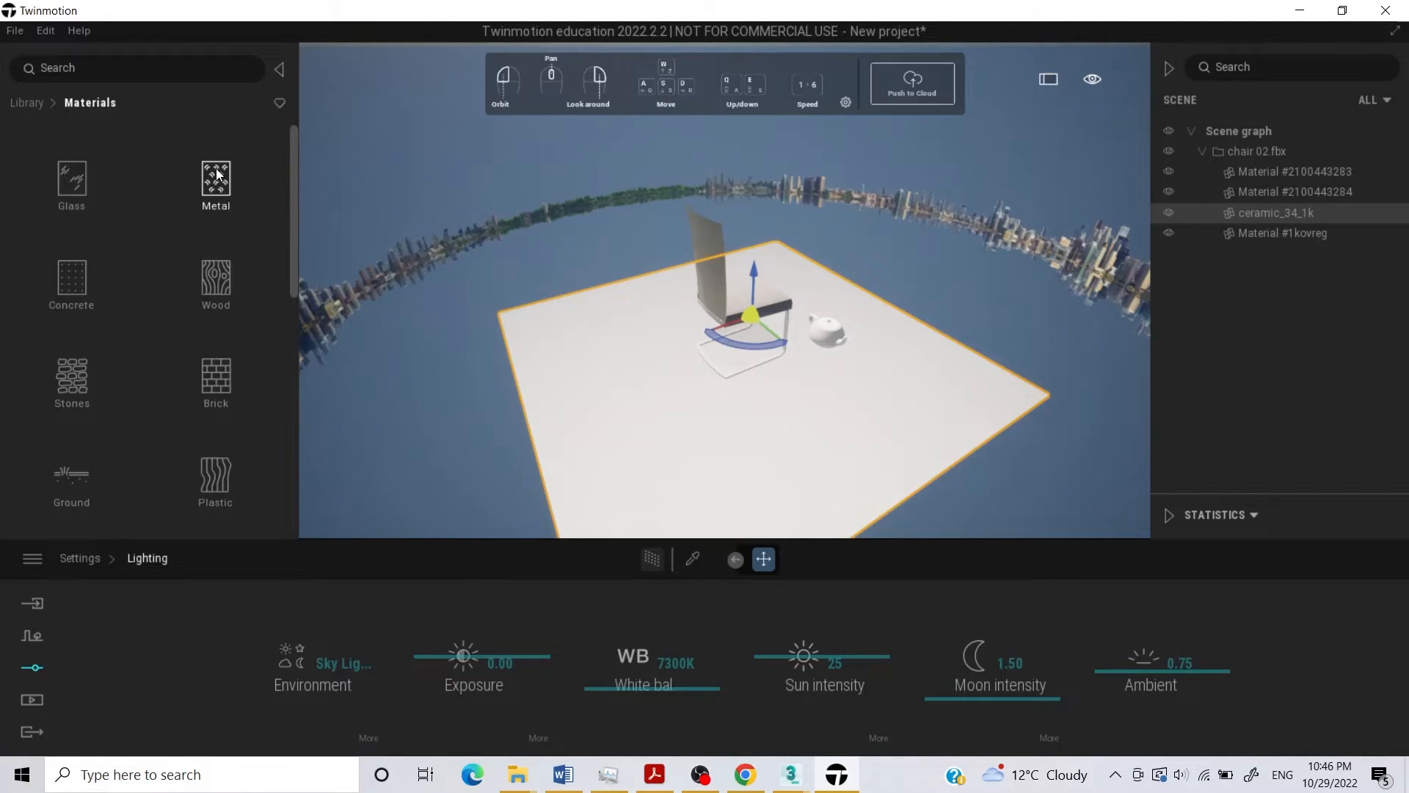
{"action": "scroll", "coordinate": [153, 346], "scroll_direction": "down", "scroll_amount": 1}
{"action": "left_click", "coordinate": [76, 449]}
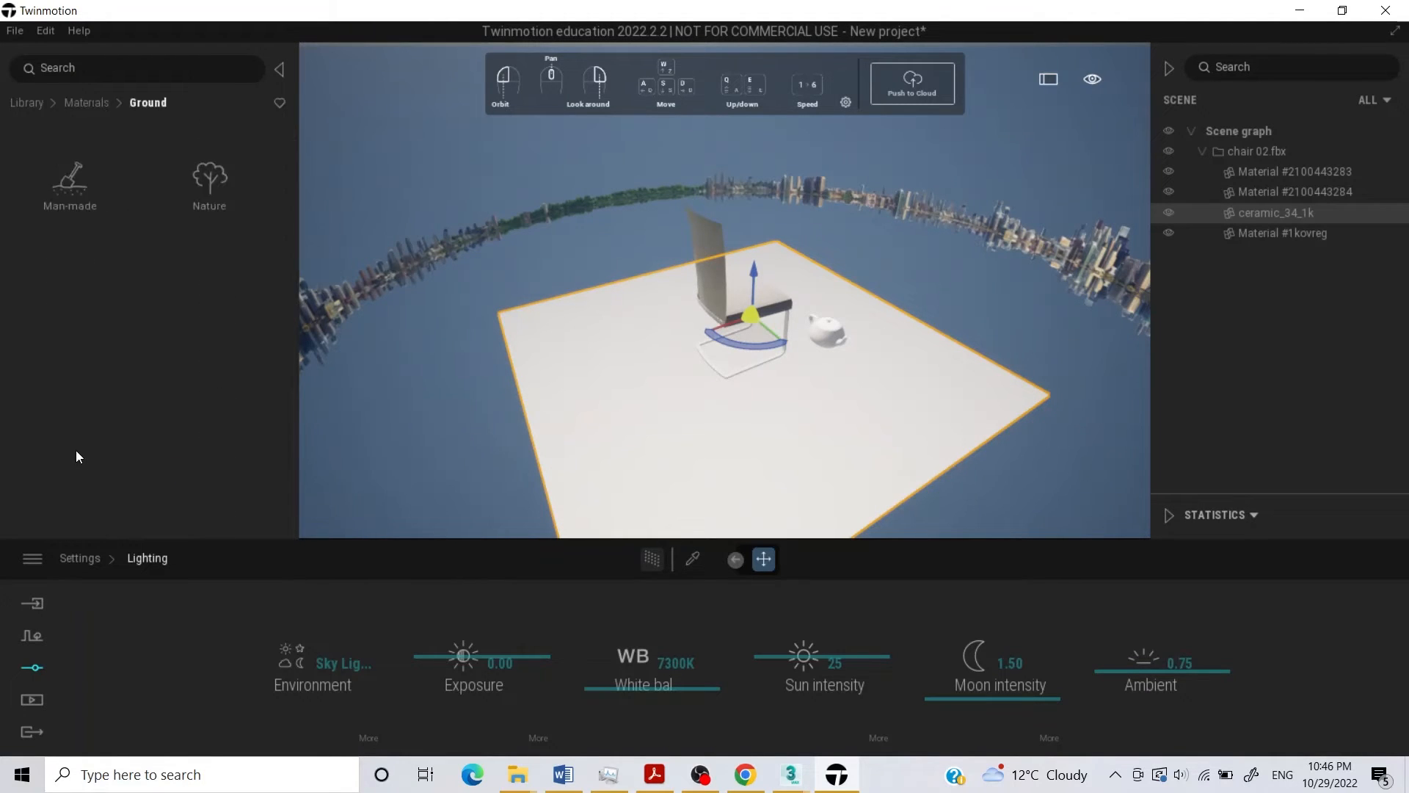
{"action": "left_click", "coordinate": [210, 176]}
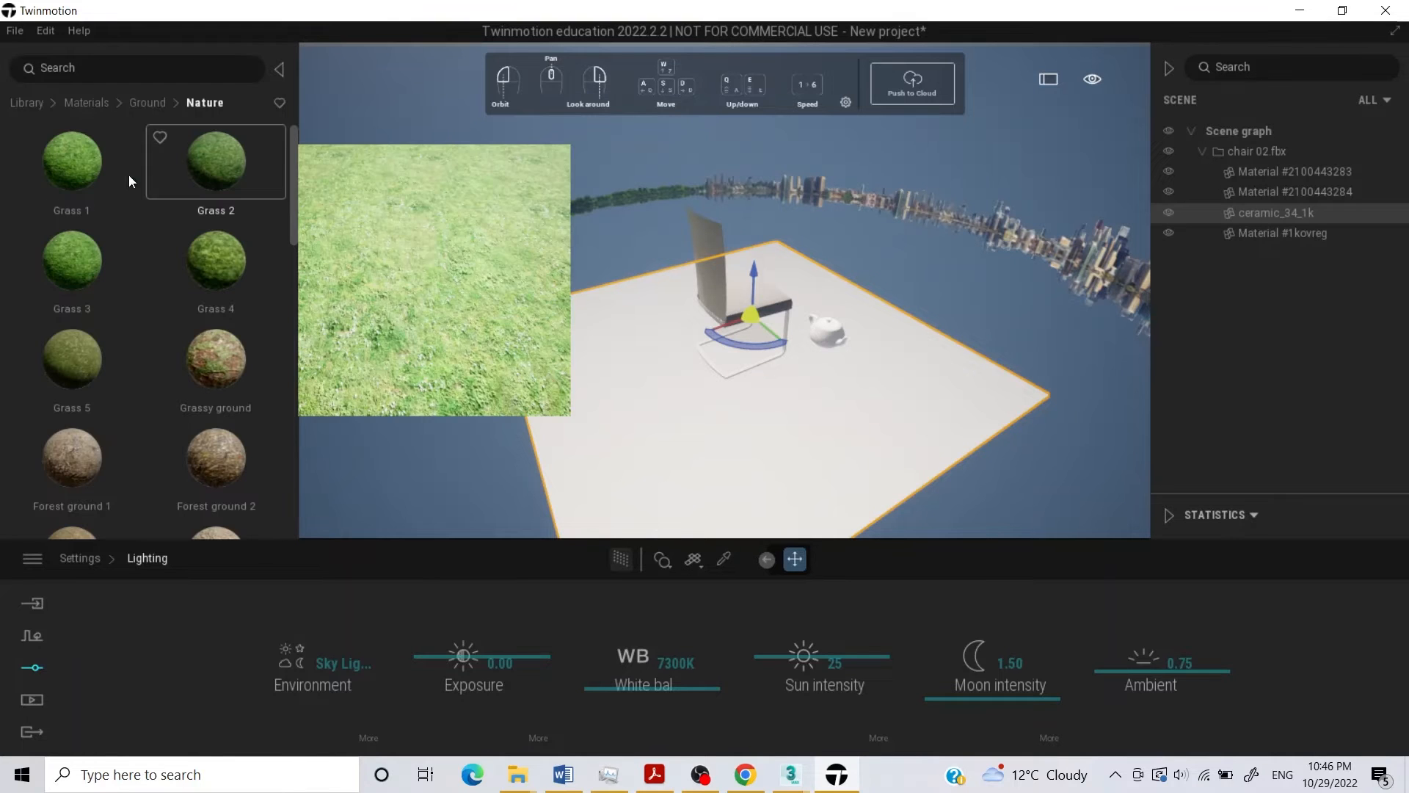
{"action": "left_click_drag", "start_coordinate": [88, 173], "coordinate": [555, 343]}
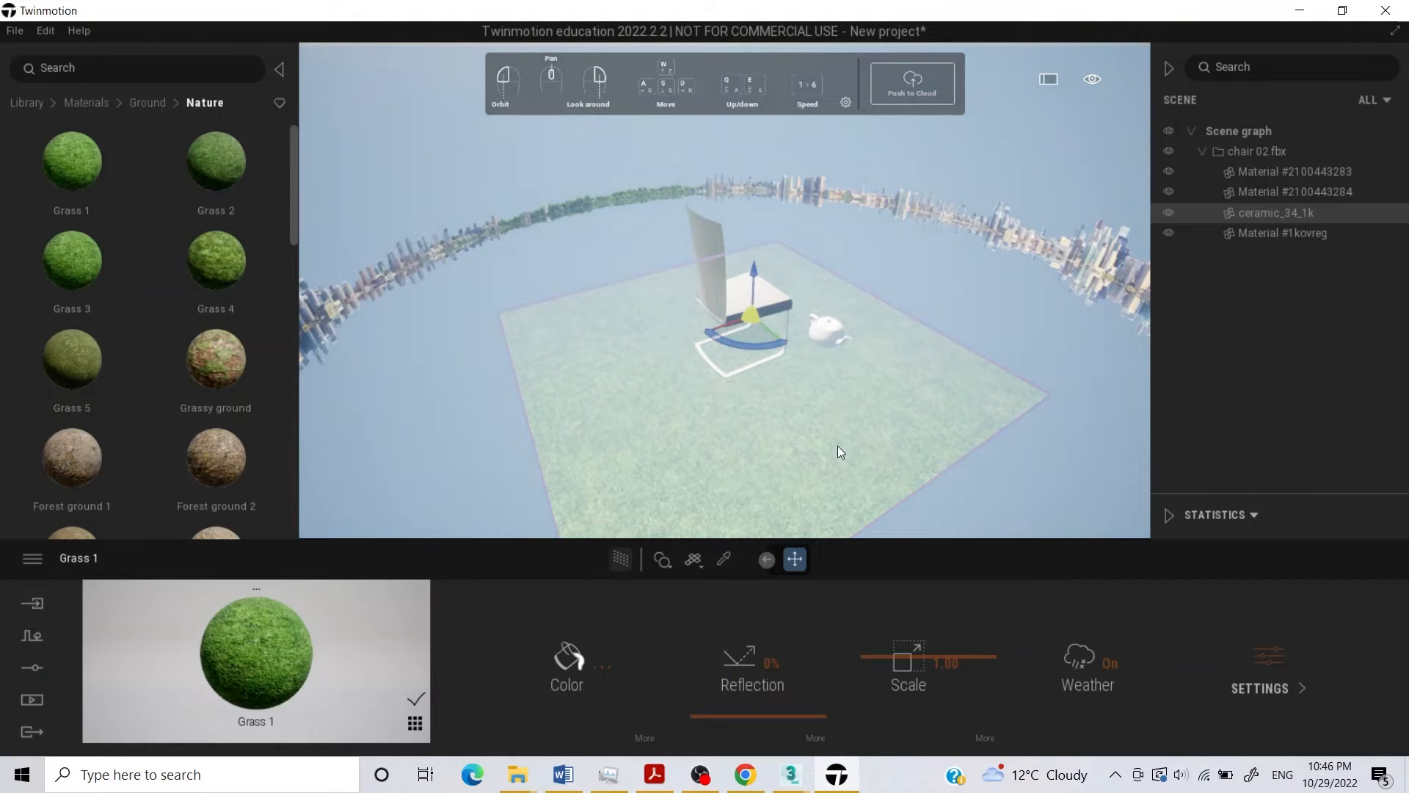
{"action": "scroll", "coordinate": [838, 446], "scroll_direction": "up", "scroll_amount": 6}
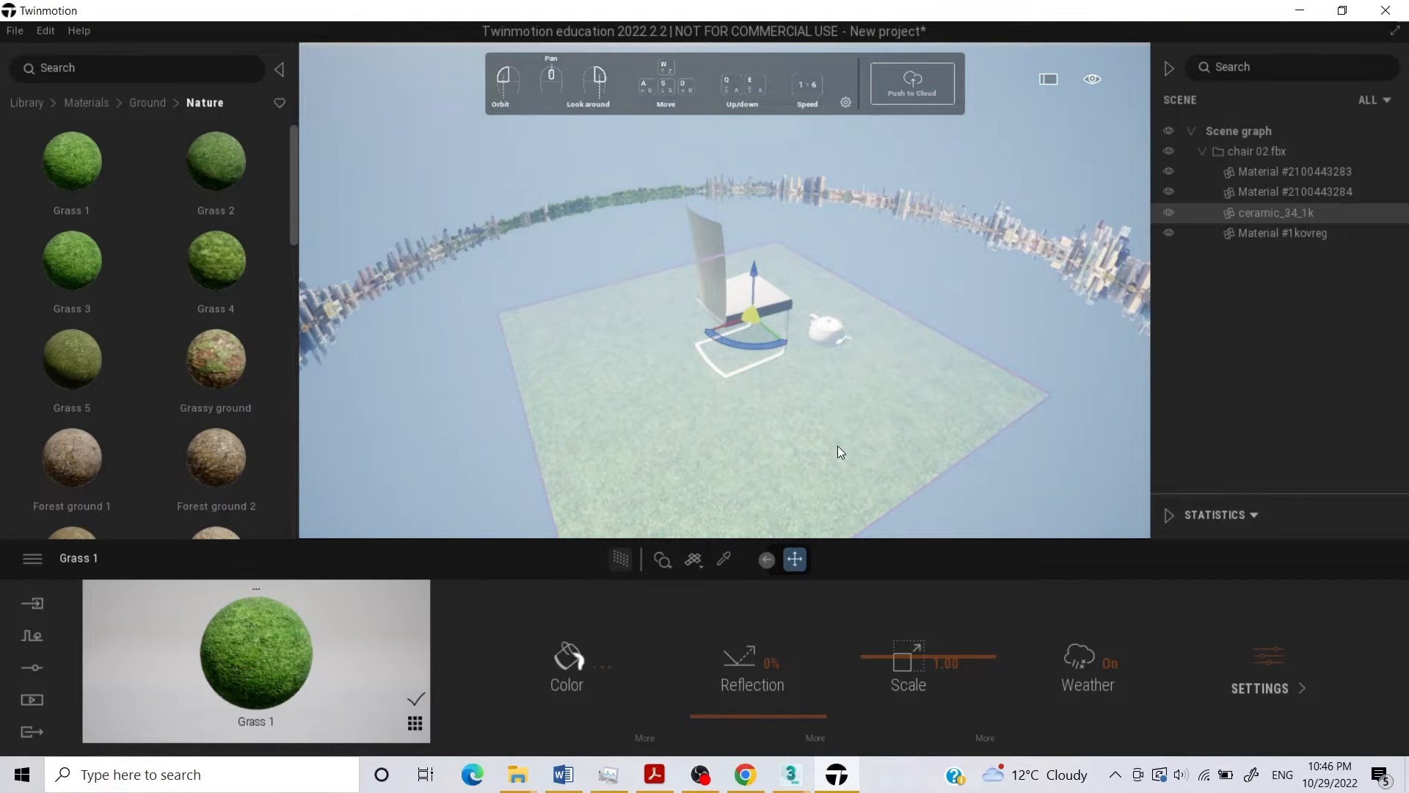
{"action": "left_click", "coordinate": [936, 252]}
{"action": "scroll", "coordinate": [875, 319], "scroll_direction": "up", "scroll_amount": 2}
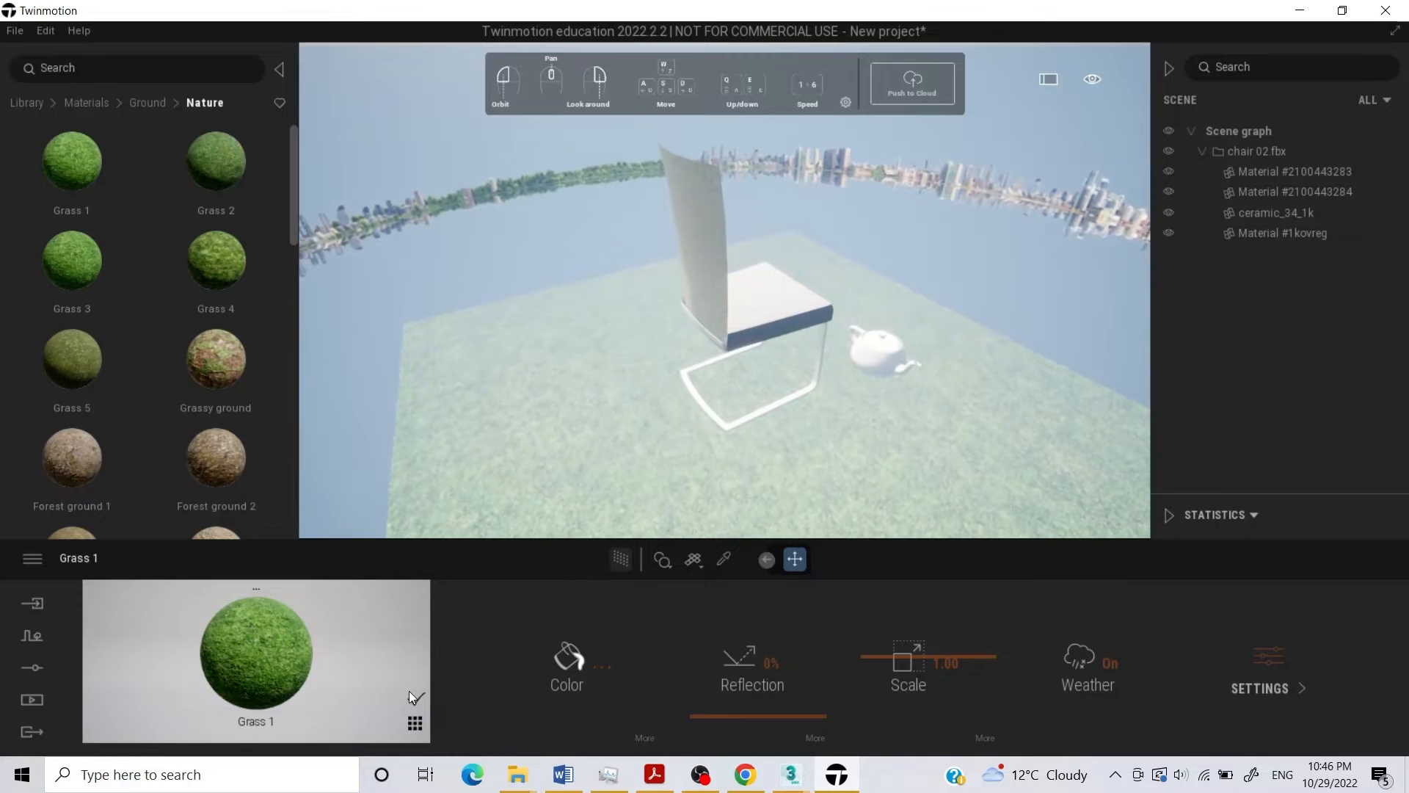
{"action": "left_click", "coordinate": [994, 397]}
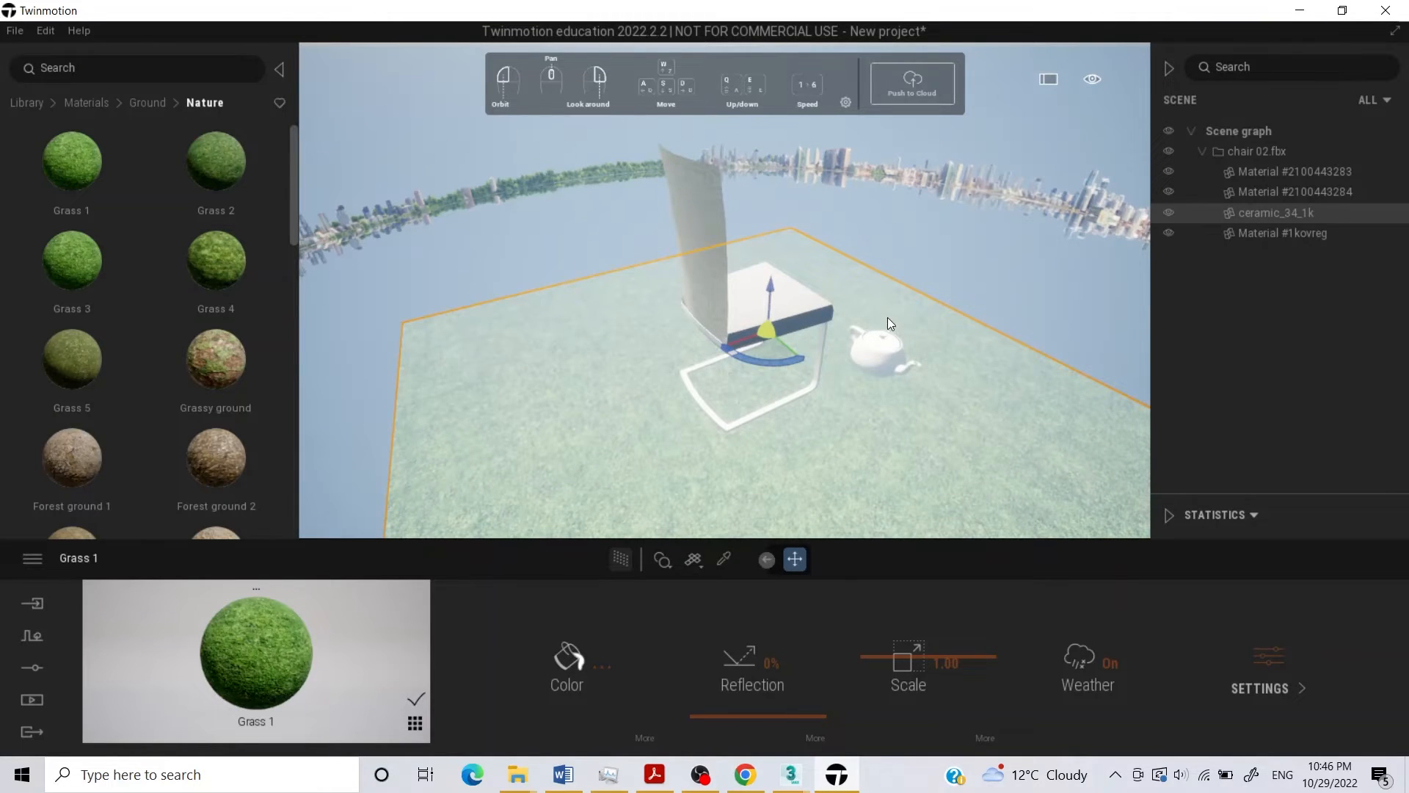
Apply the Chrome metal material to the teapot and the chair's tubular frame.
{"action": "left_click", "coordinate": [891, 347]}
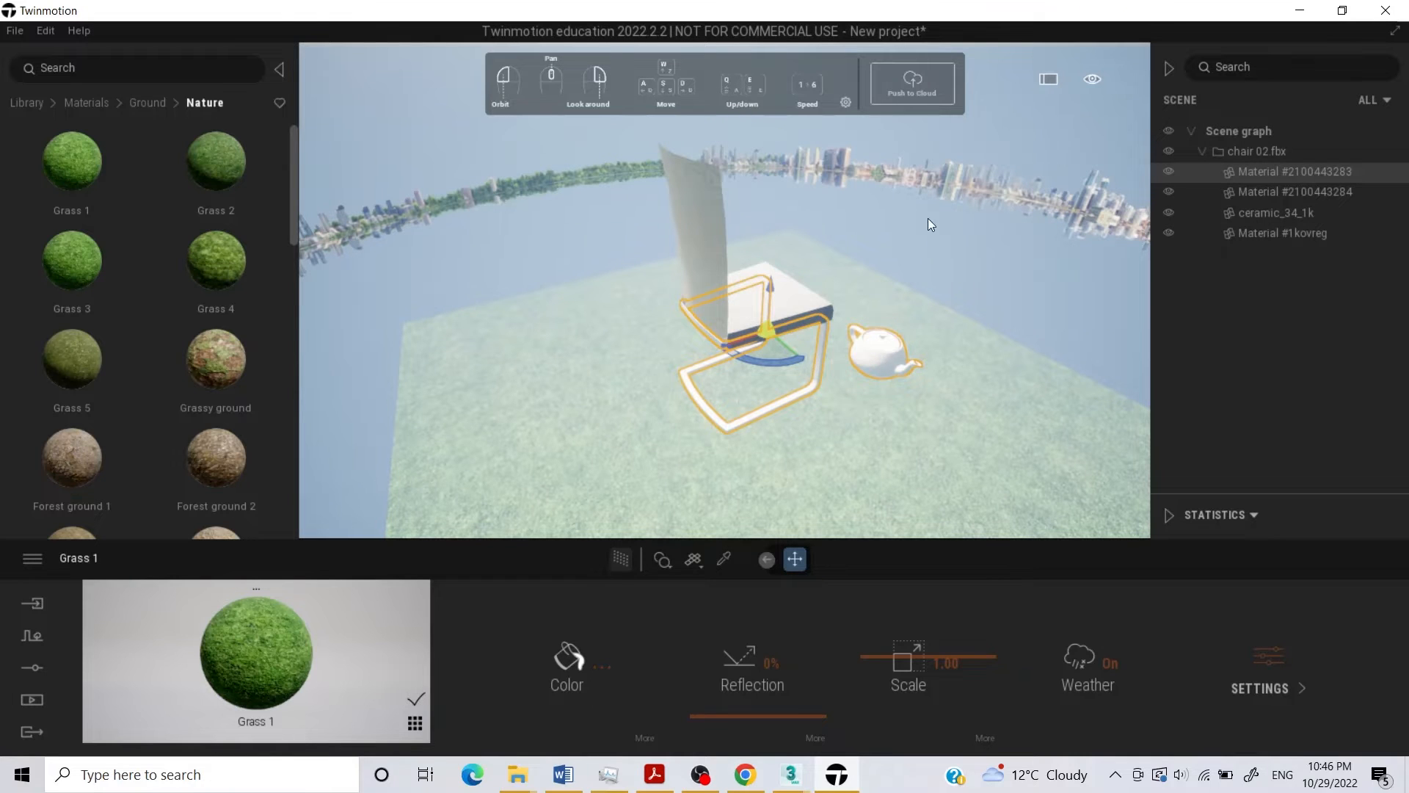
{"action": "mouse_move", "coordinate": [24, 212]}
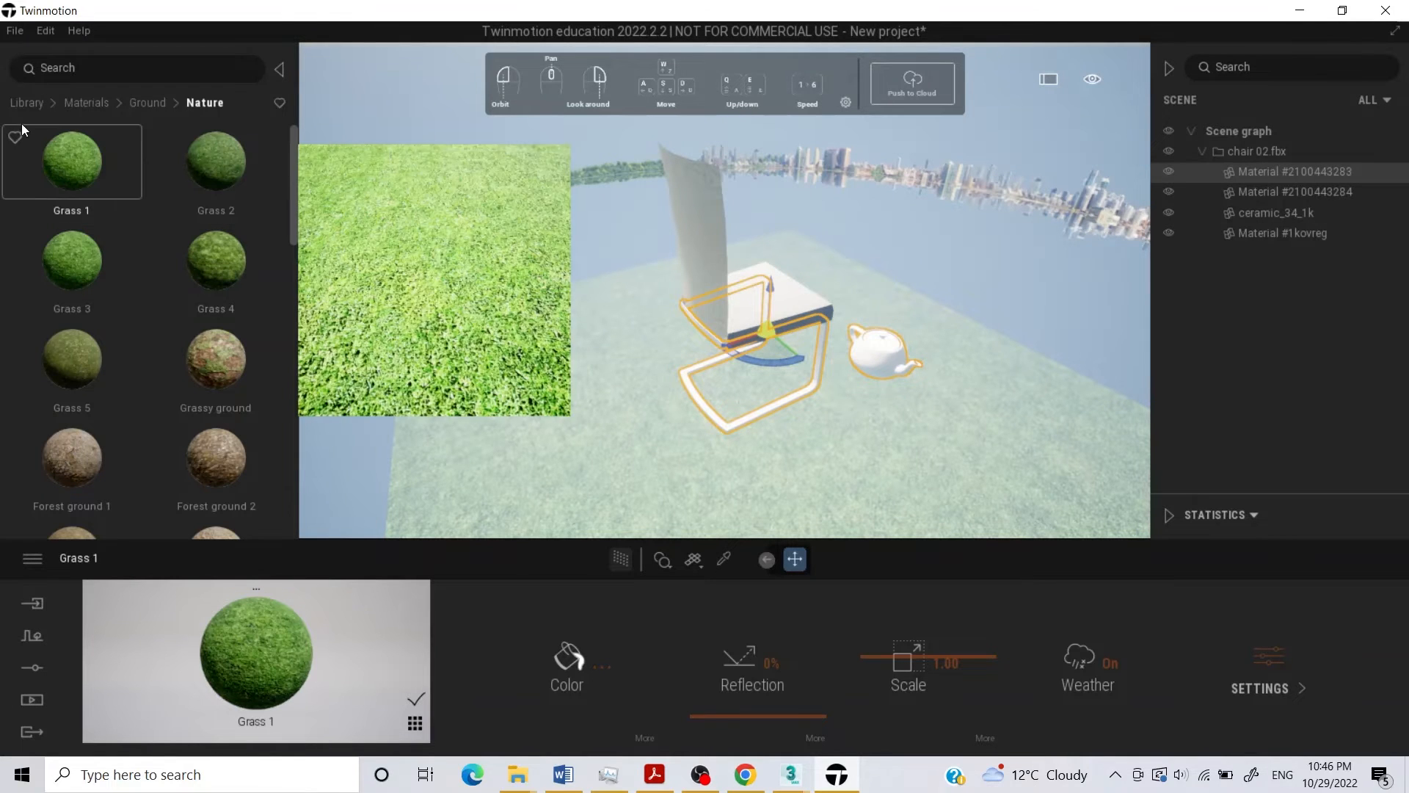
{"action": "left_click", "coordinate": [87, 102]}
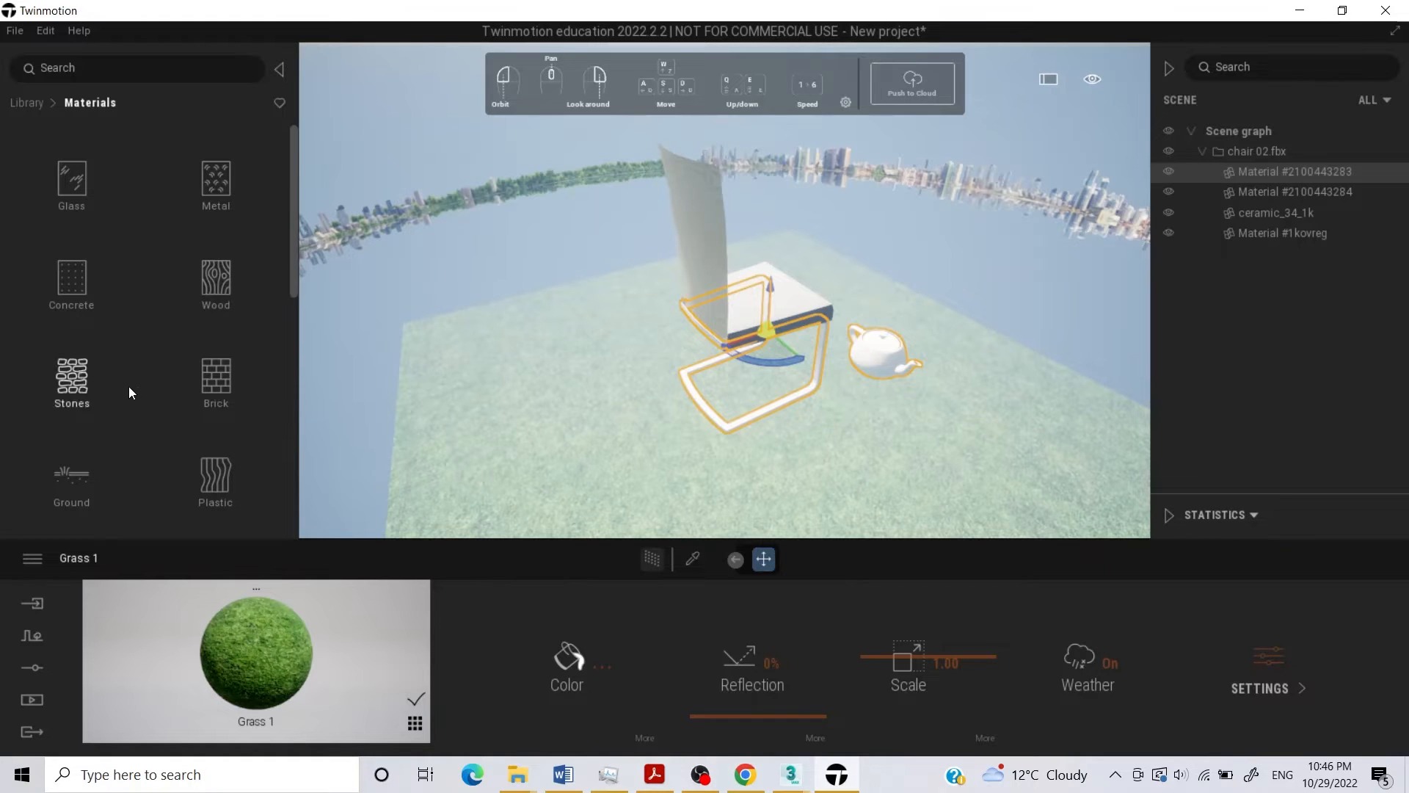
{"action": "scroll", "coordinate": [129, 374], "scroll_direction": "down", "scroll_amount": 2}
{"action": "scroll", "coordinate": [129, 375], "scroll_direction": "down", "scroll_amount": 3}
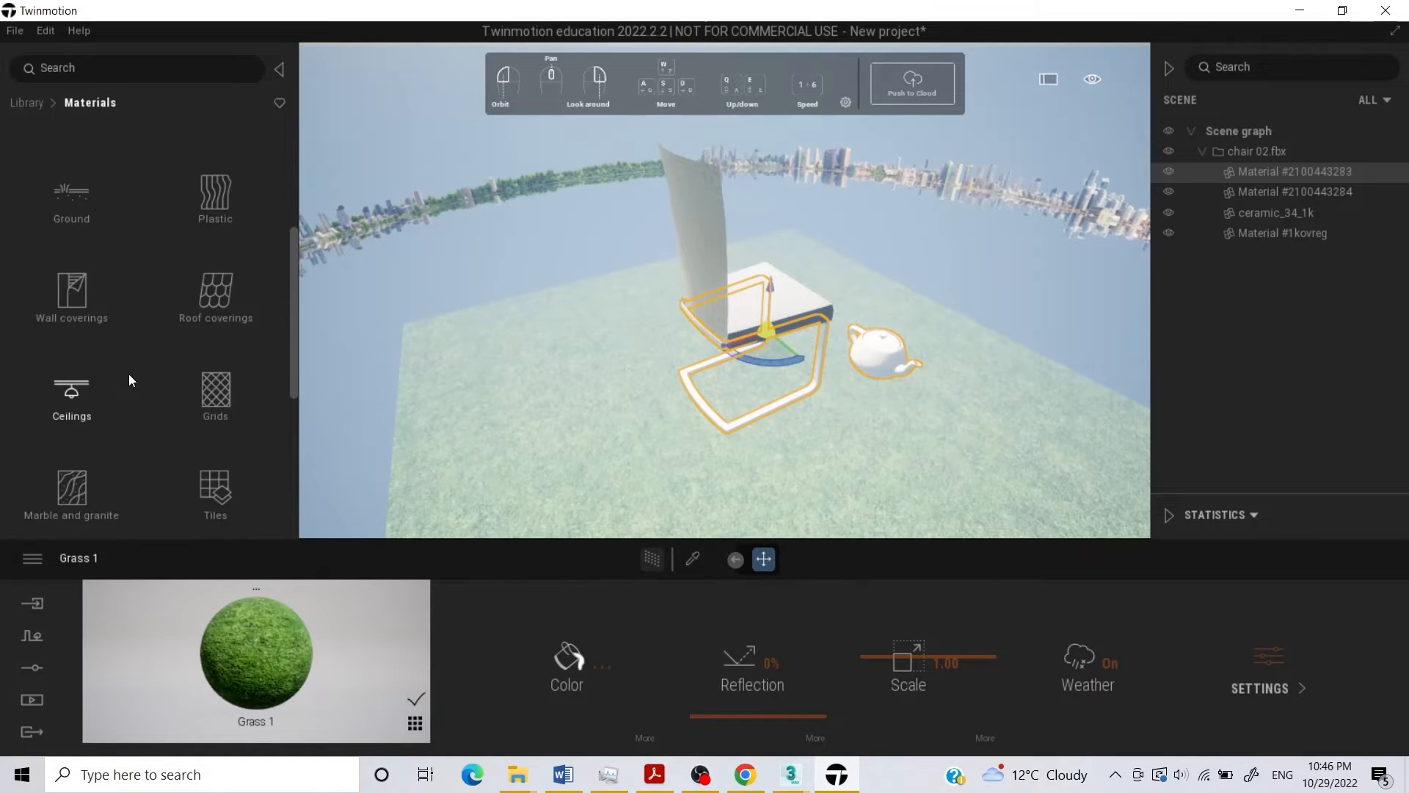
{"action": "scroll", "coordinate": [148, 329], "scroll_direction": "down", "scroll_amount": 3}
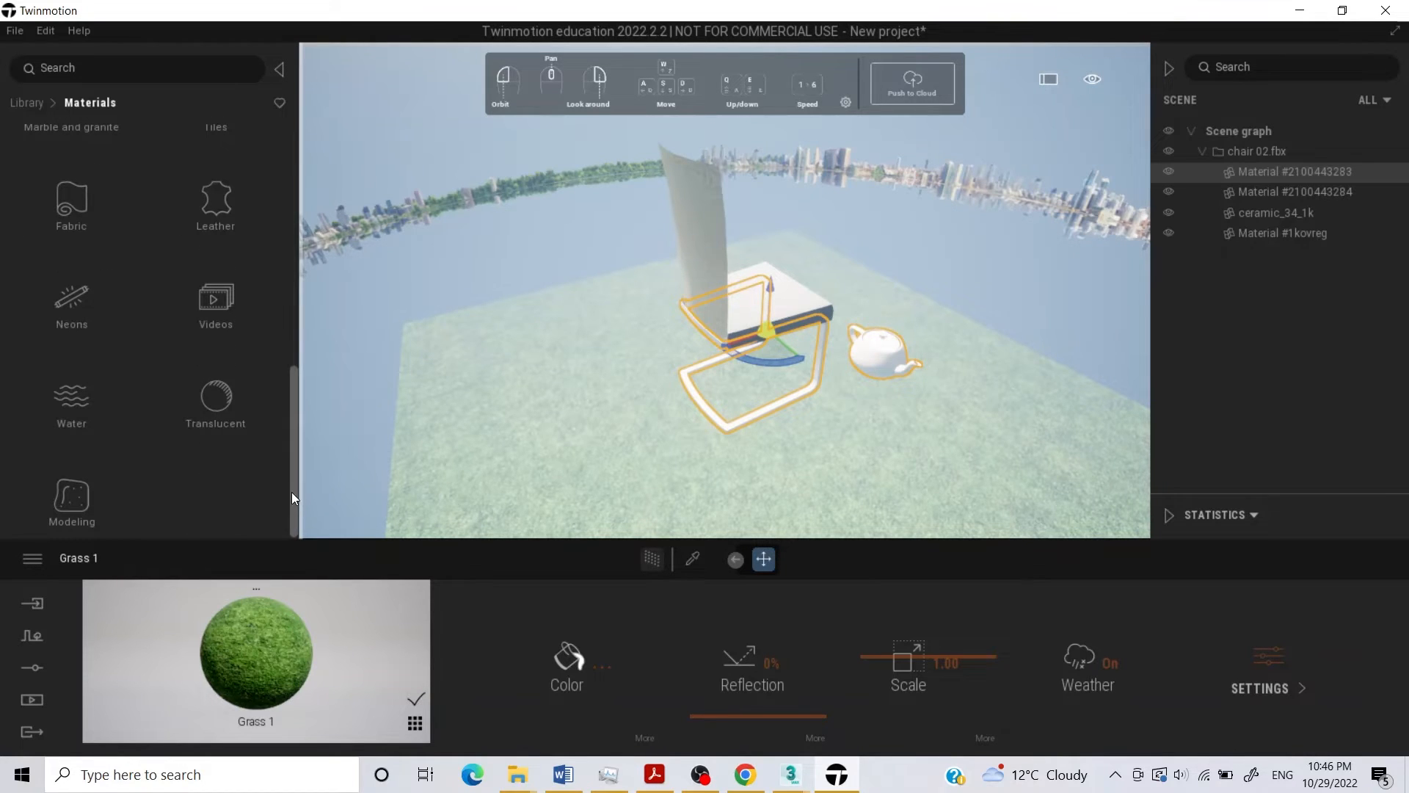
{"action": "left_click_drag", "start_coordinate": [293, 493], "coordinate": [296, 205]}
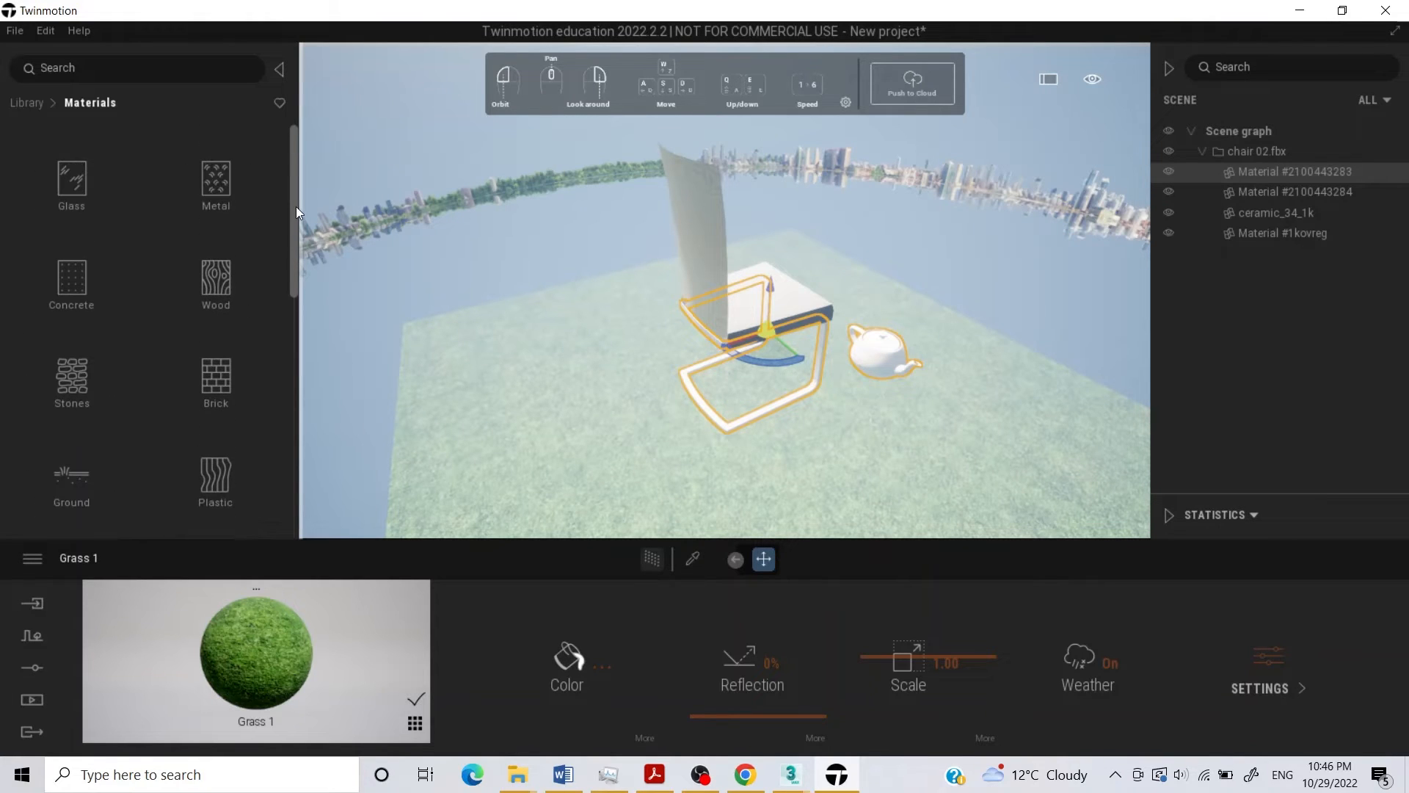
{"action": "left_click", "coordinate": [216, 179]}
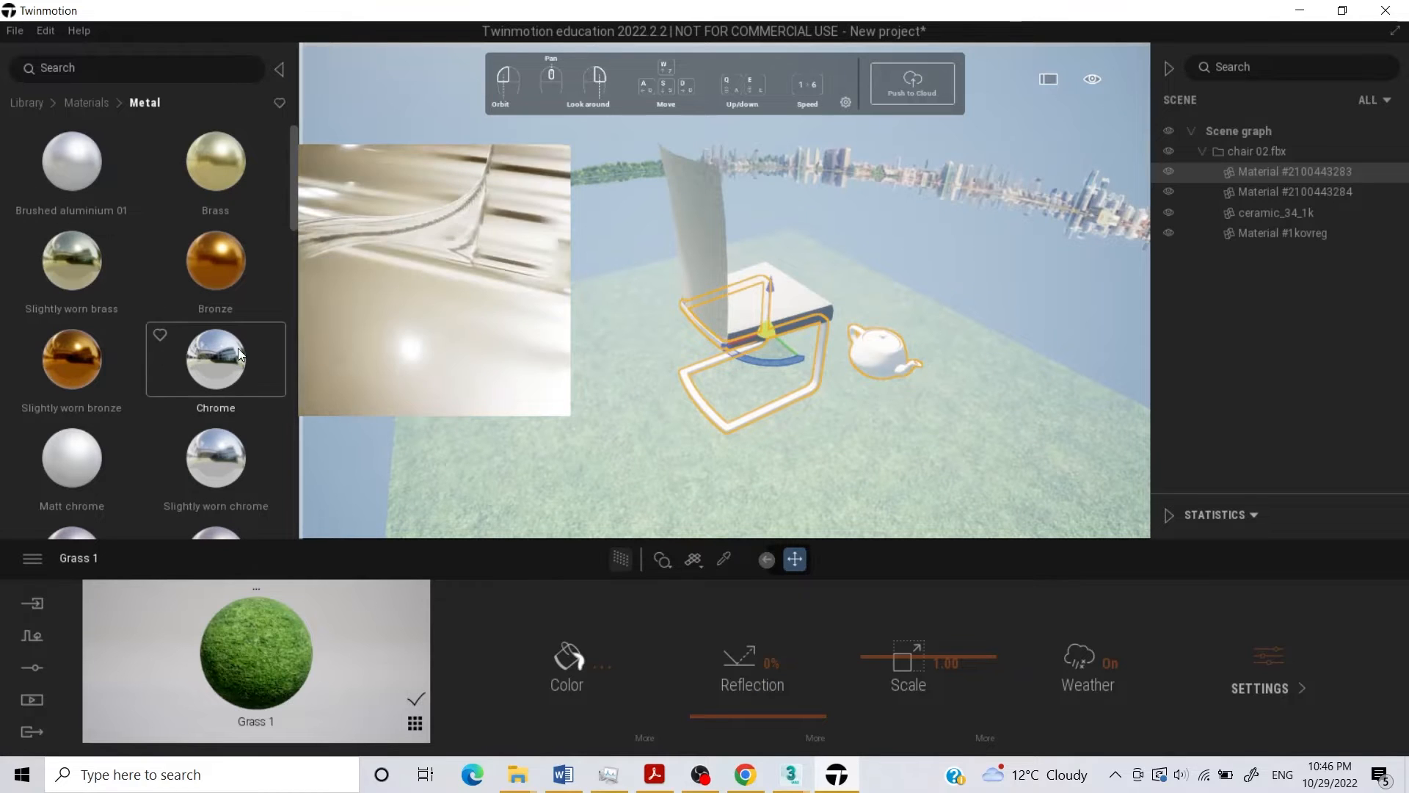
{"action": "scroll", "coordinate": [237, 348], "scroll_direction": "down", "scroll_amount": 3}
{"action": "scroll", "coordinate": [207, 402], "scroll_direction": "down", "scroll_amount": 5}
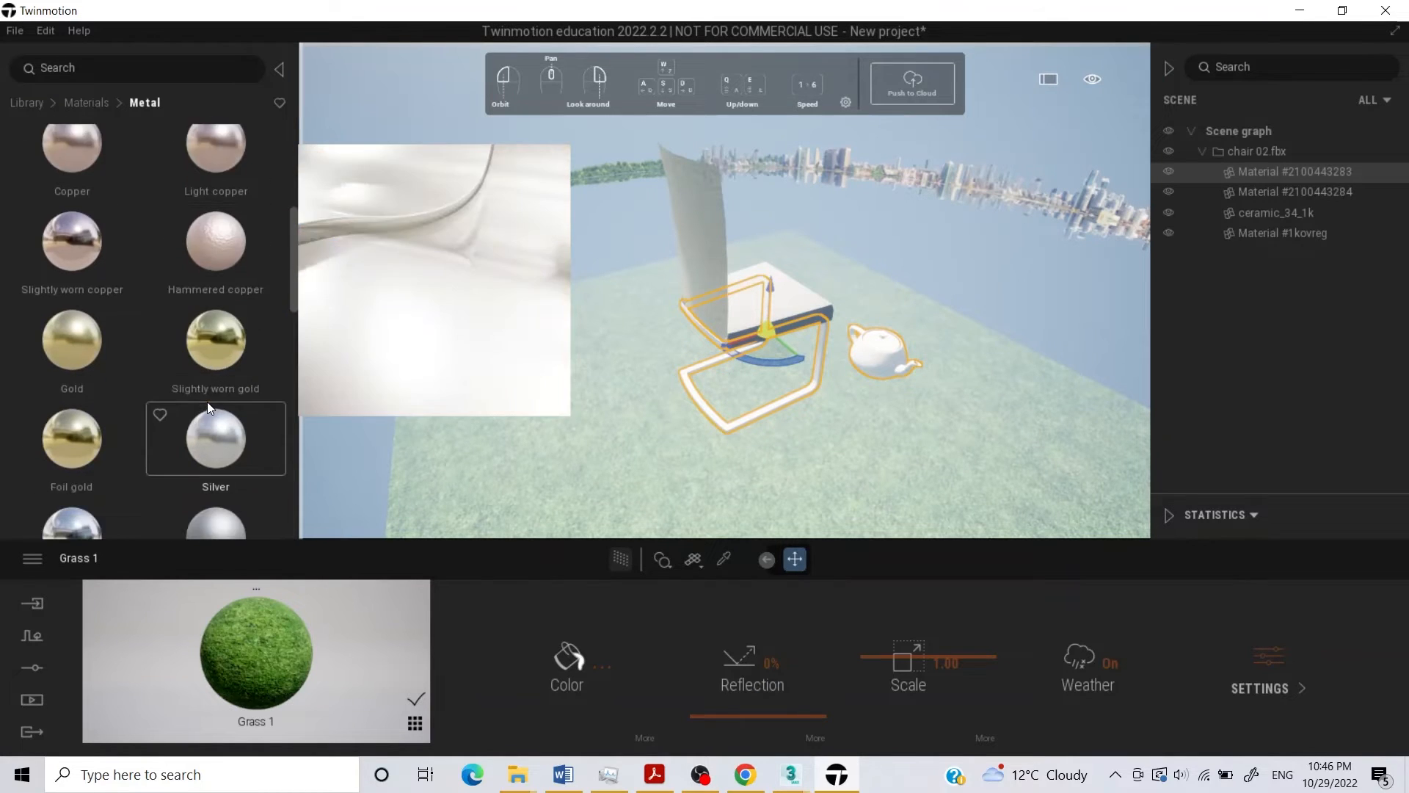
{"action": "scroll", "coordinate": [205, 402], "scroll_direction": "down", "scroll_amount": 3}
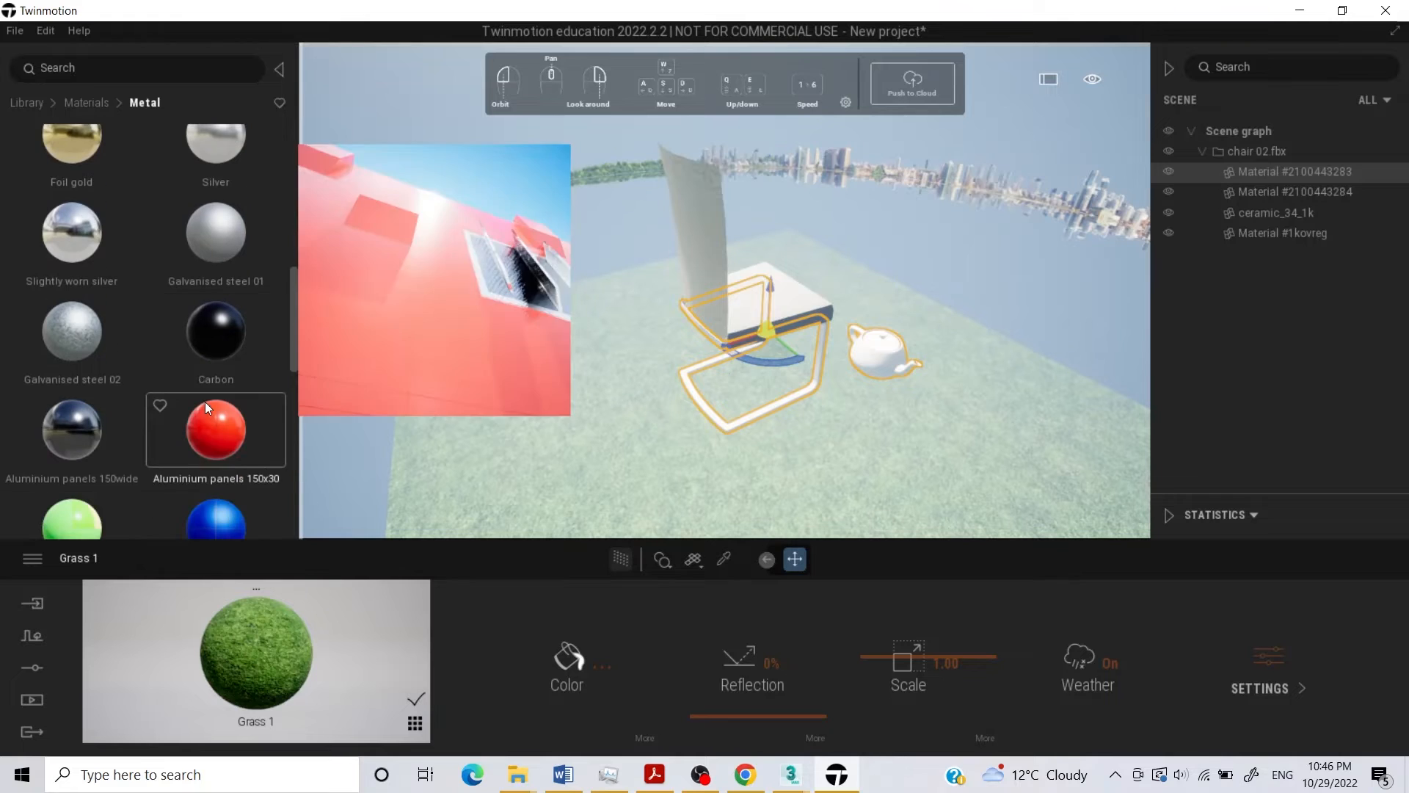
{"action": "scroll", "coordinate": [212, 402], "scroll_direction": "up", "scroll_amount": 3}
{"action": "scroll", "coordinate": [211, 401], "scroll_direction": "up", "scroll_amount": 5}
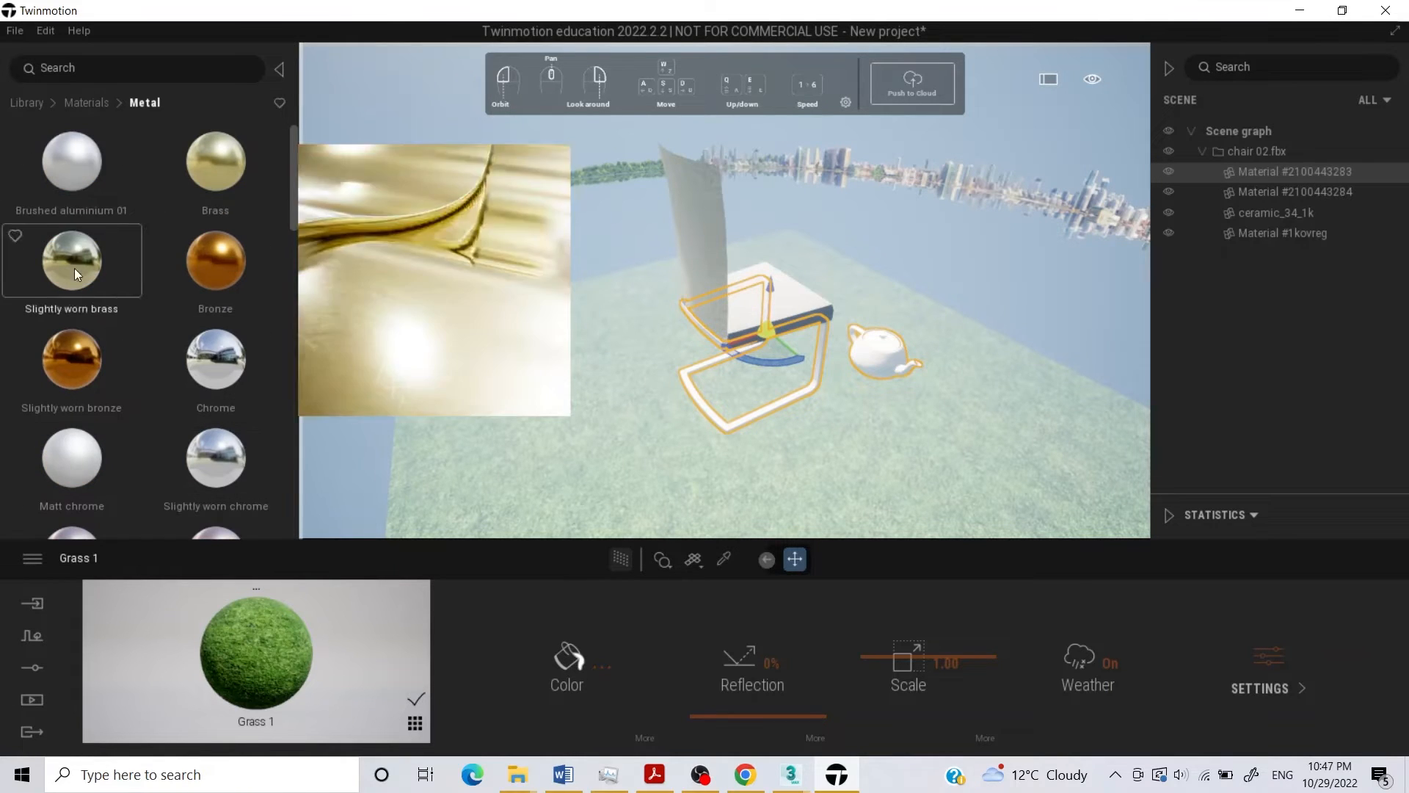
{"action": "left_click_drag", "start_coordinate": [222, 363], "coordinate": [879, 353]}
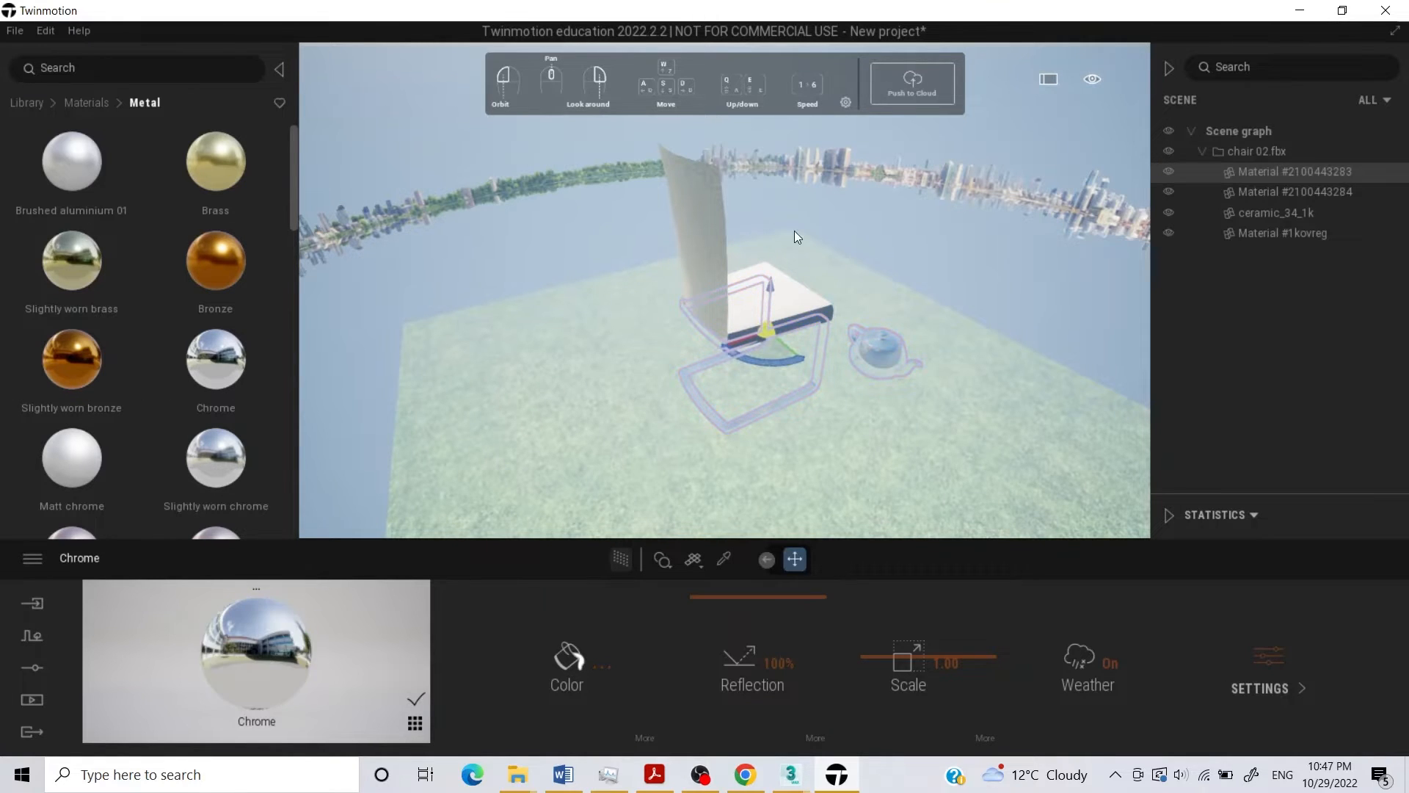
{"action": "left_click", "coordinate": [953, 238]}
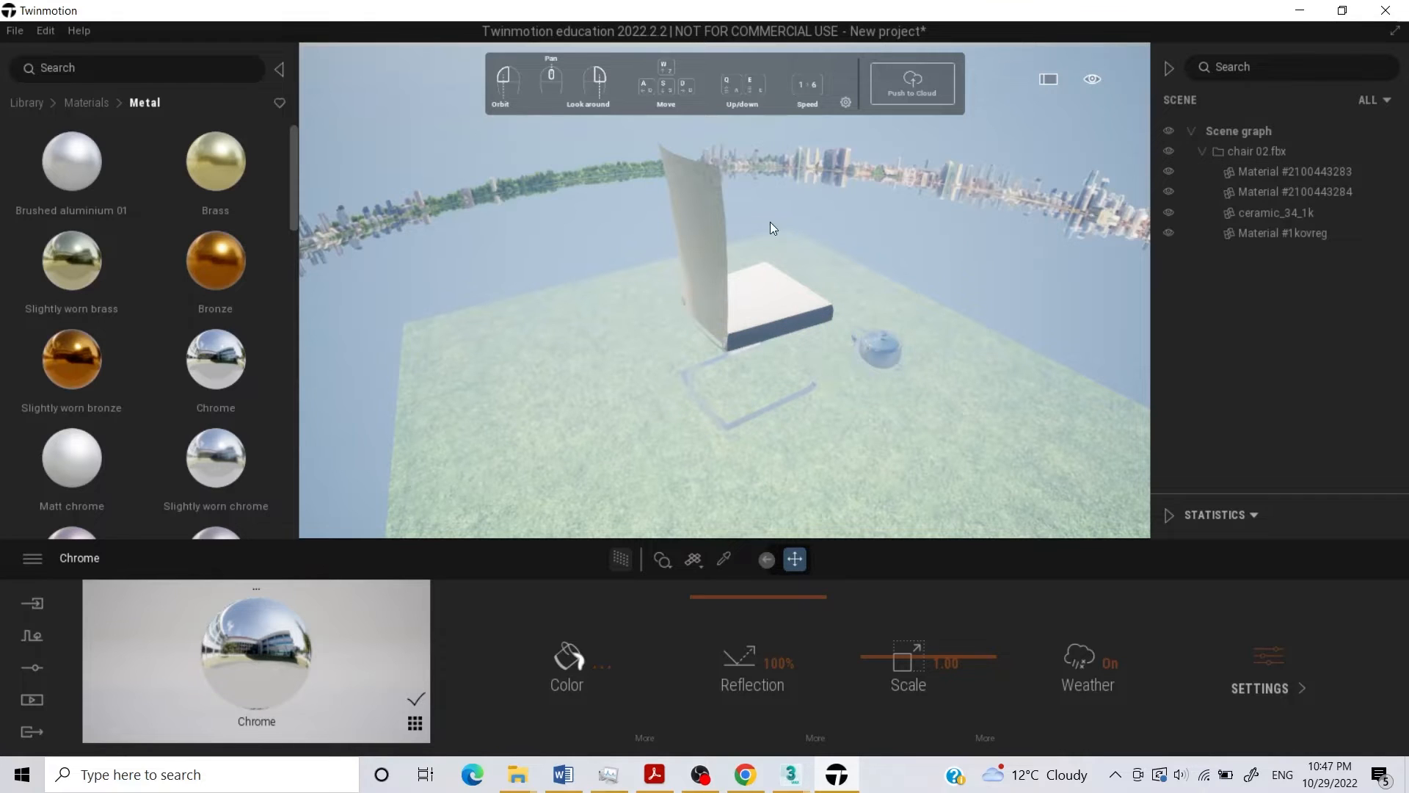
Apply the Chestnut 03 D wood material to the chair's backrest.
{"action": "left_click", "coordinate": [719, 230]}
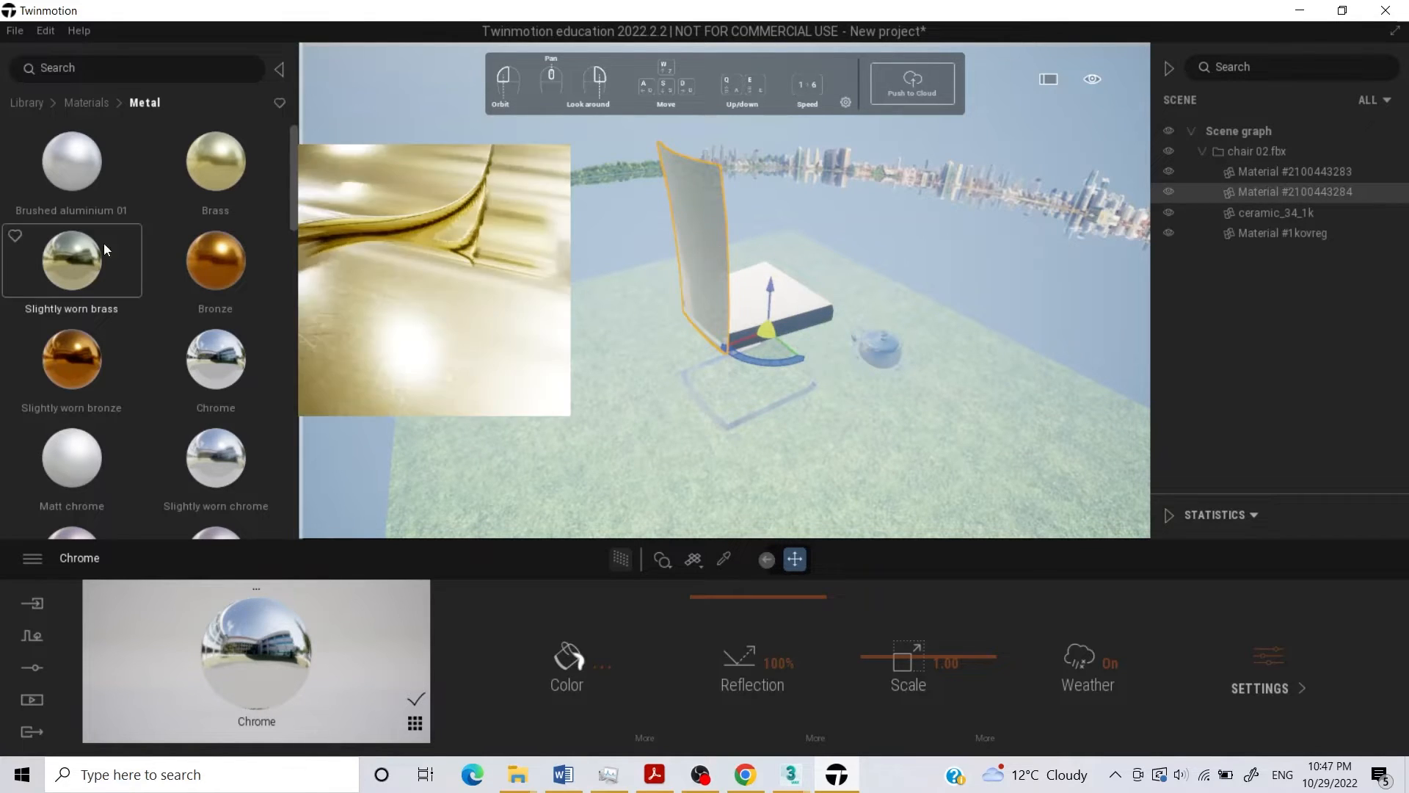
{"action": "left_click", "coordinate": [87, 102]}
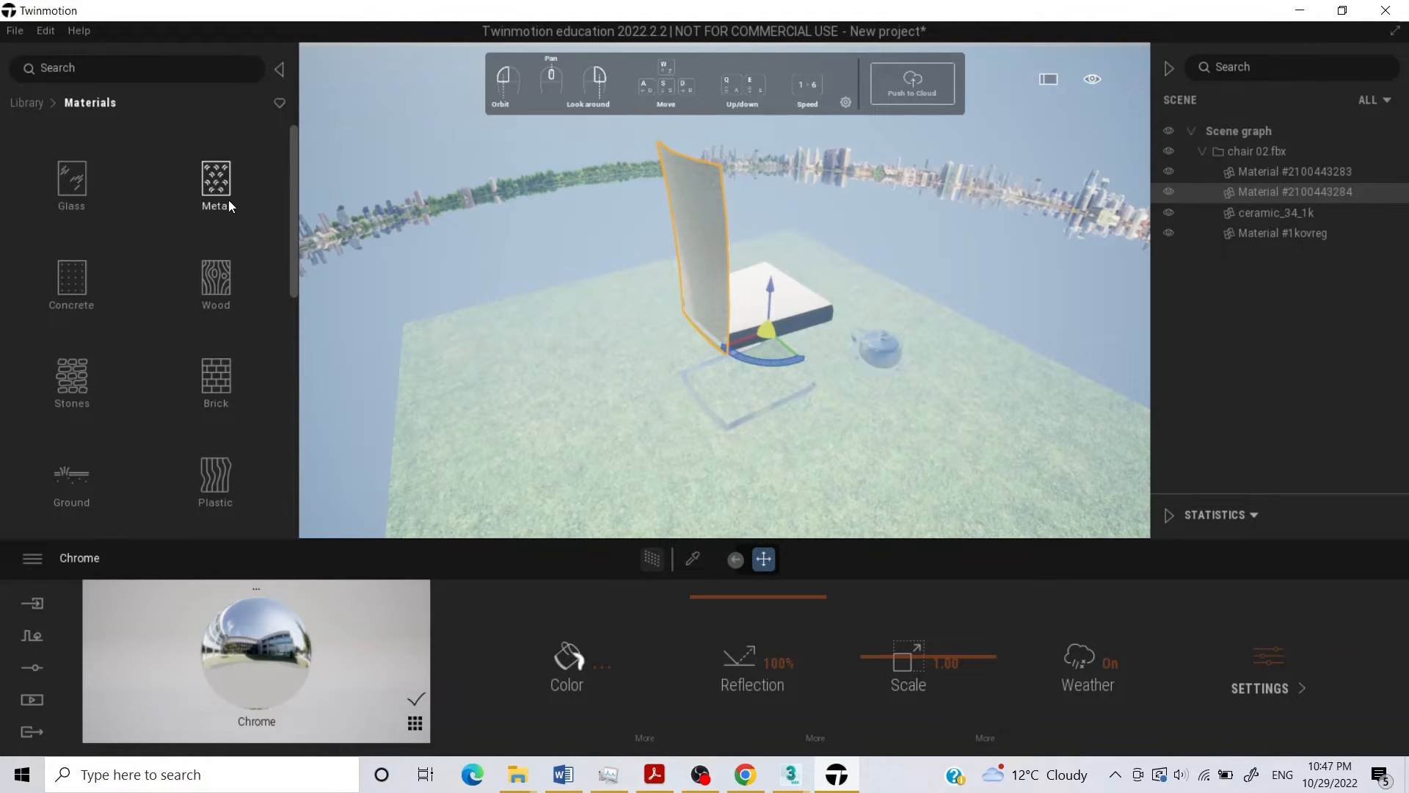
{"action": "left_click", "coordinate": [224, 272]}
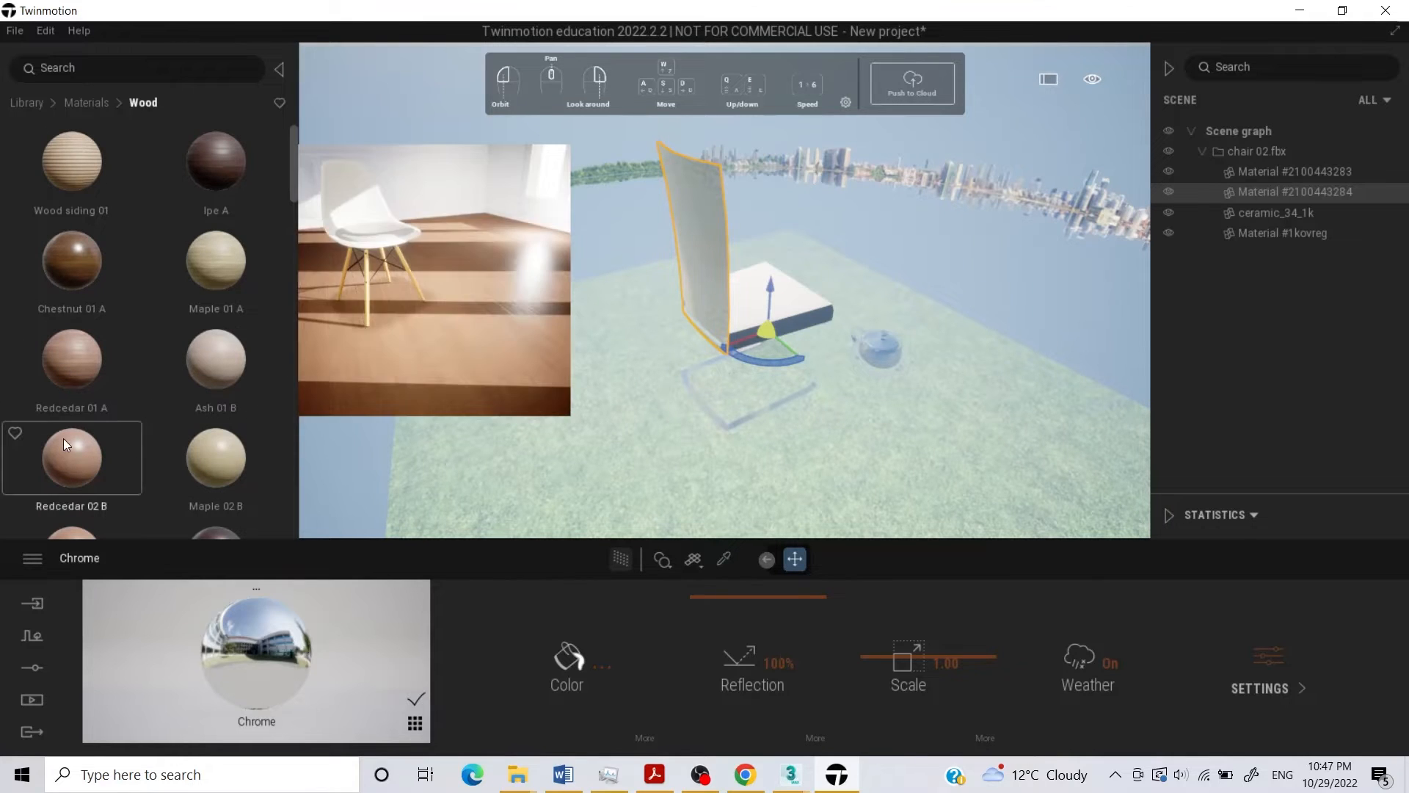
{"action": "scroll", "coordinate": [63, 438], "scroll_direction": "down", "scroll_amount": 1}
{"action": "scroll", "coordinate": [63, 438], "scroll_direction": "down", "scroll_amount": 3}
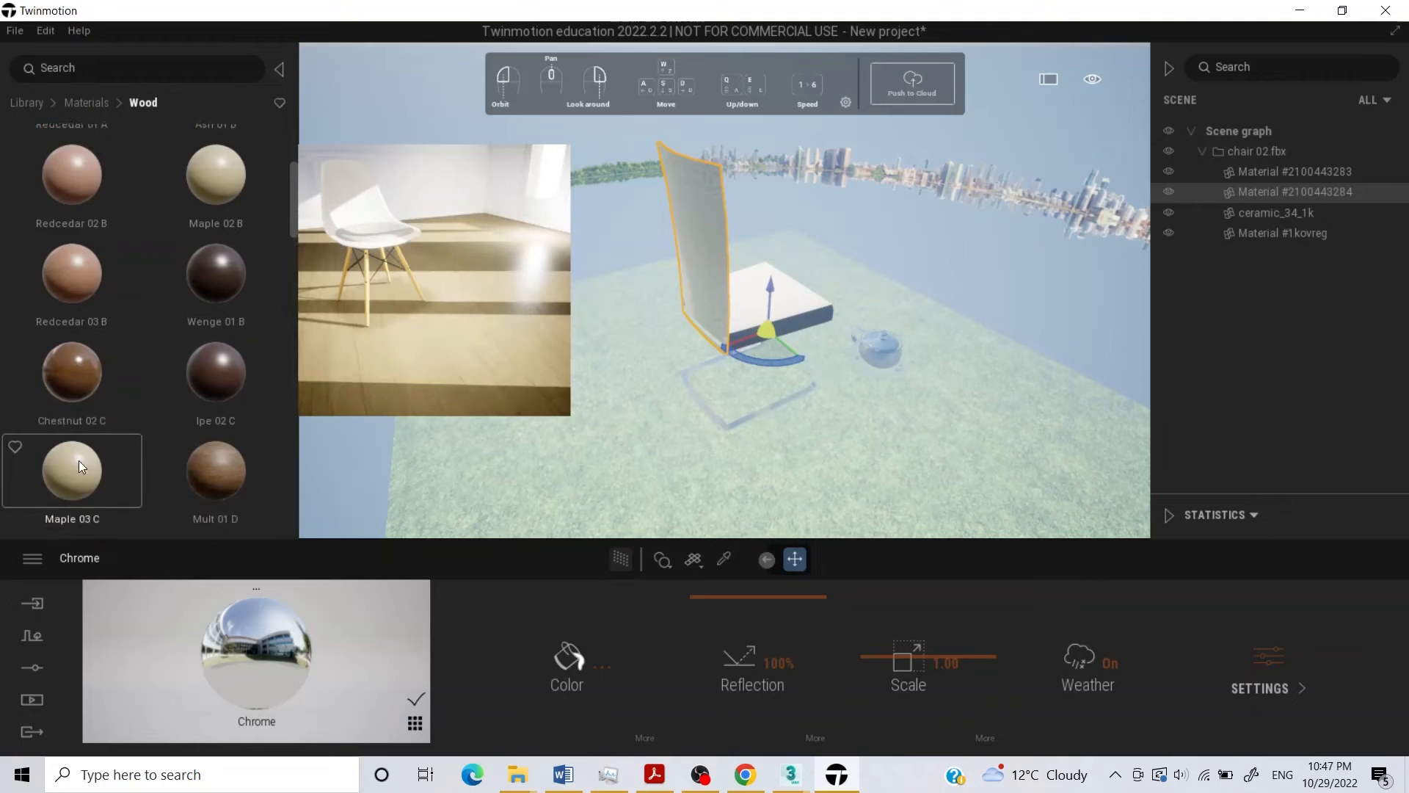
{"action": "scroll", "coordinate": [88, 447], "scroll_direction": "down", "scroll_amount": 1}
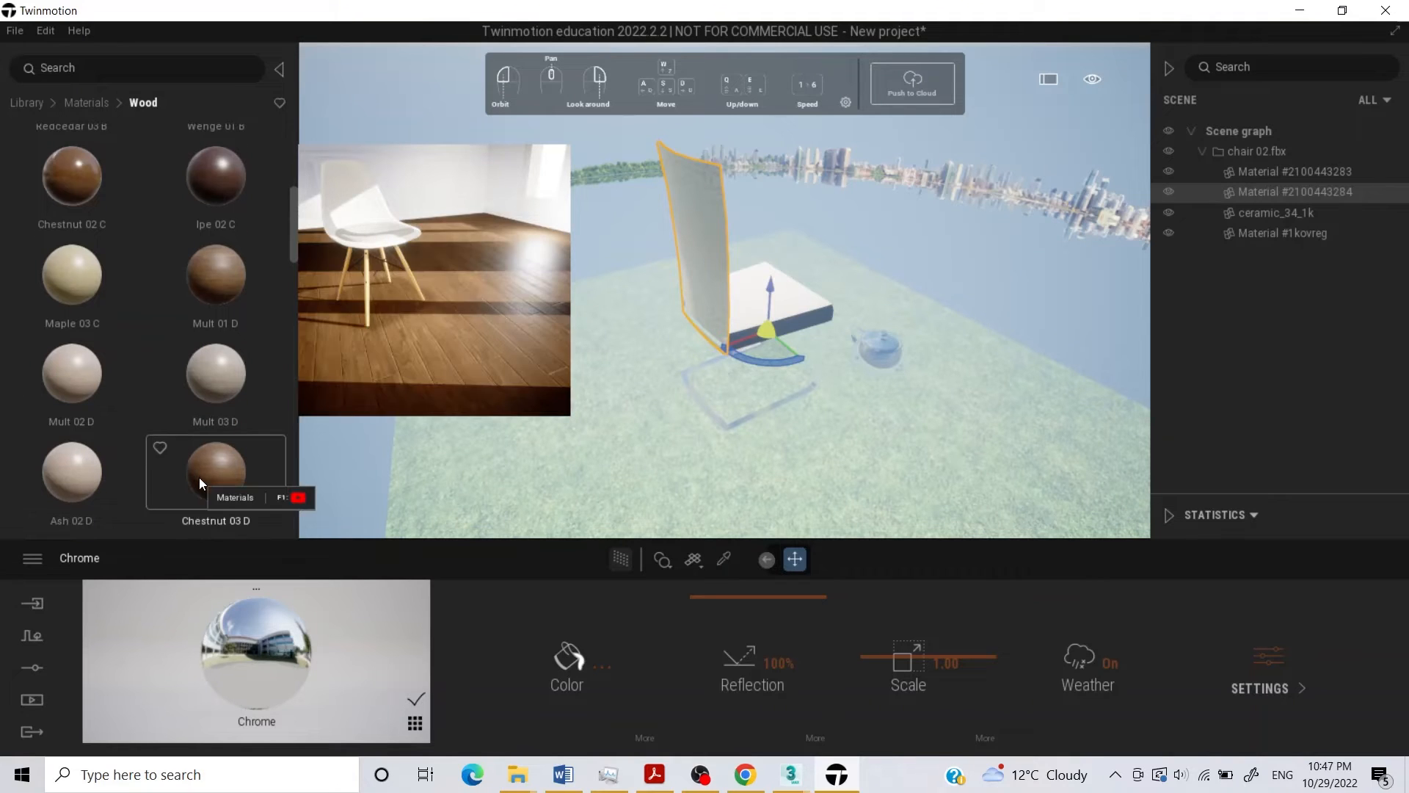
{"action": "scroll", "coordinate": [209, 472], "scroll_direction": "down", "scroll_amount": 1}
{"action": "scroll", "coordinate": [220, 465], "scroll_direction": "down", "scroll_amount": 1}
{"action": "left_click_drag", "start_coordinate": [668, 225], "coordinate": [695, 214]}
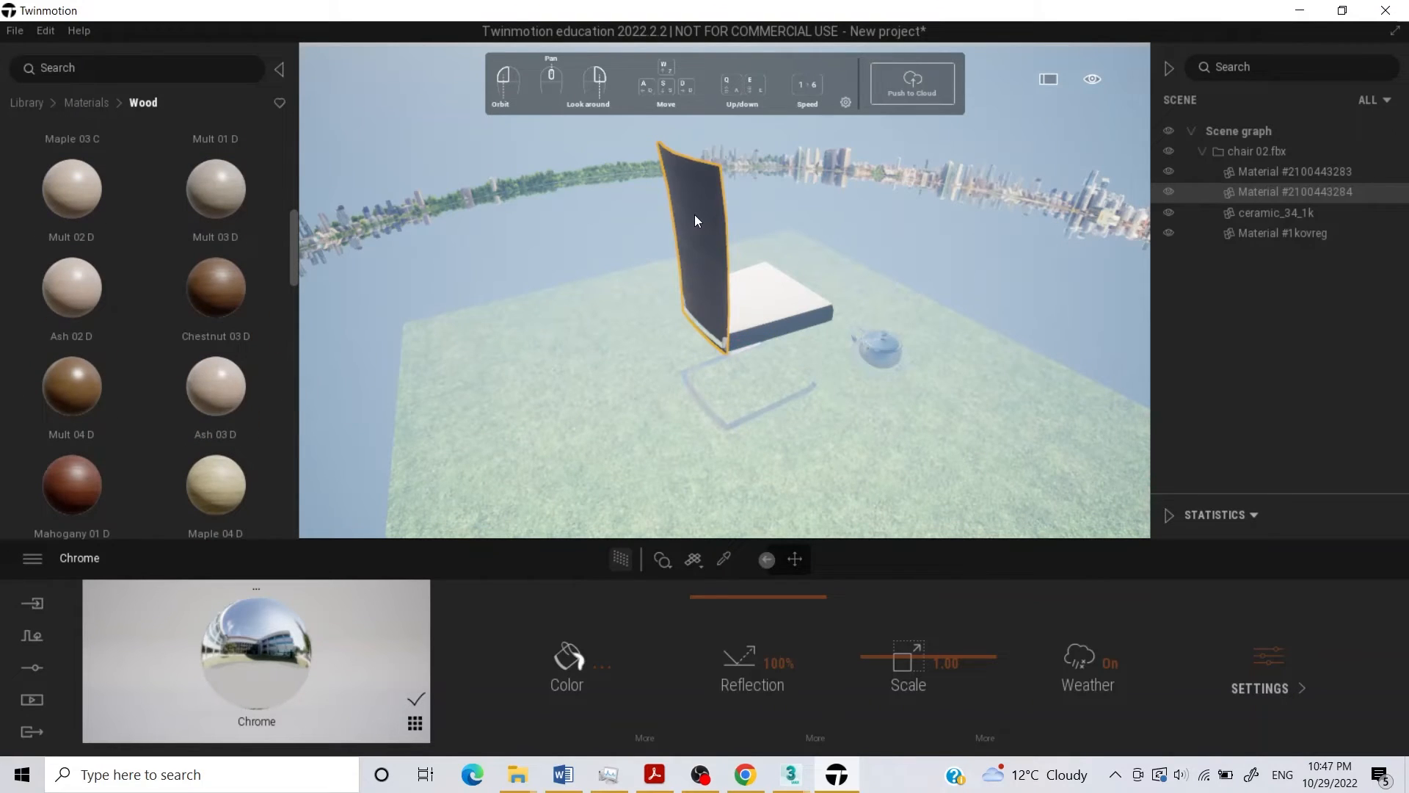
{"action": "left_click", "coordinate": [885, 220]}
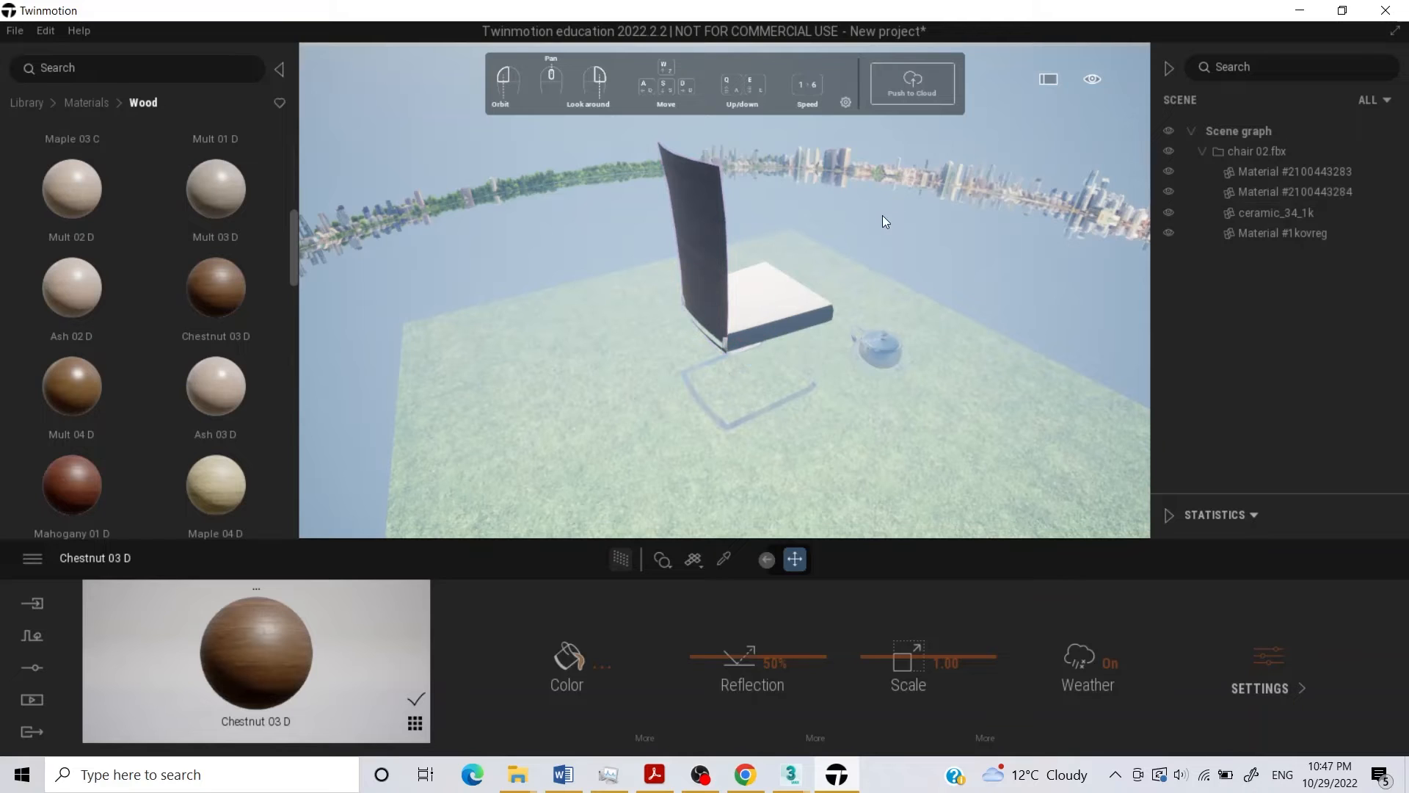
Return to the library's main categories and inspect the chair and teapot materials up close and from several angles.
{"action": "left_click", "coordinate": [73, 103]}
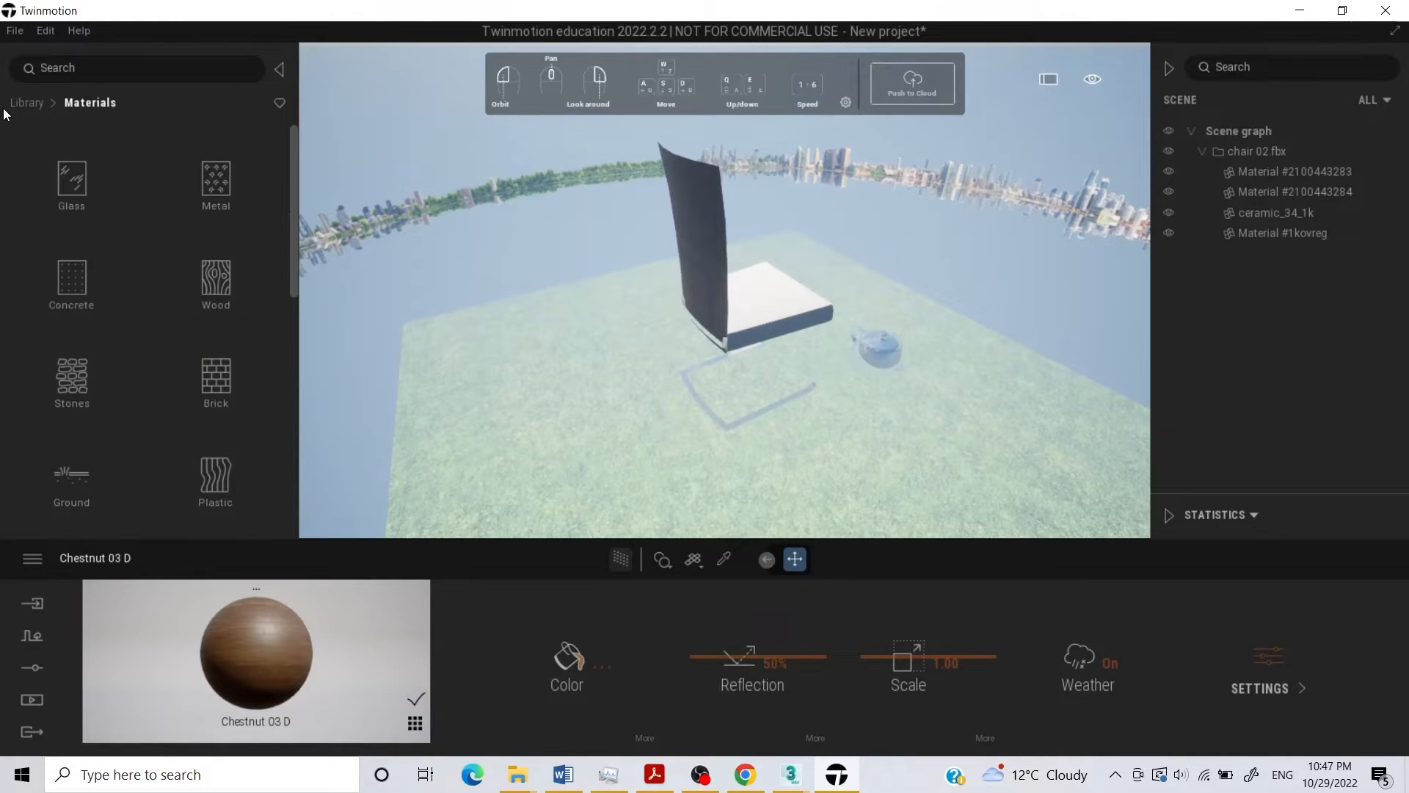
{"action": "left_click", "coordinate": [22, 103]}
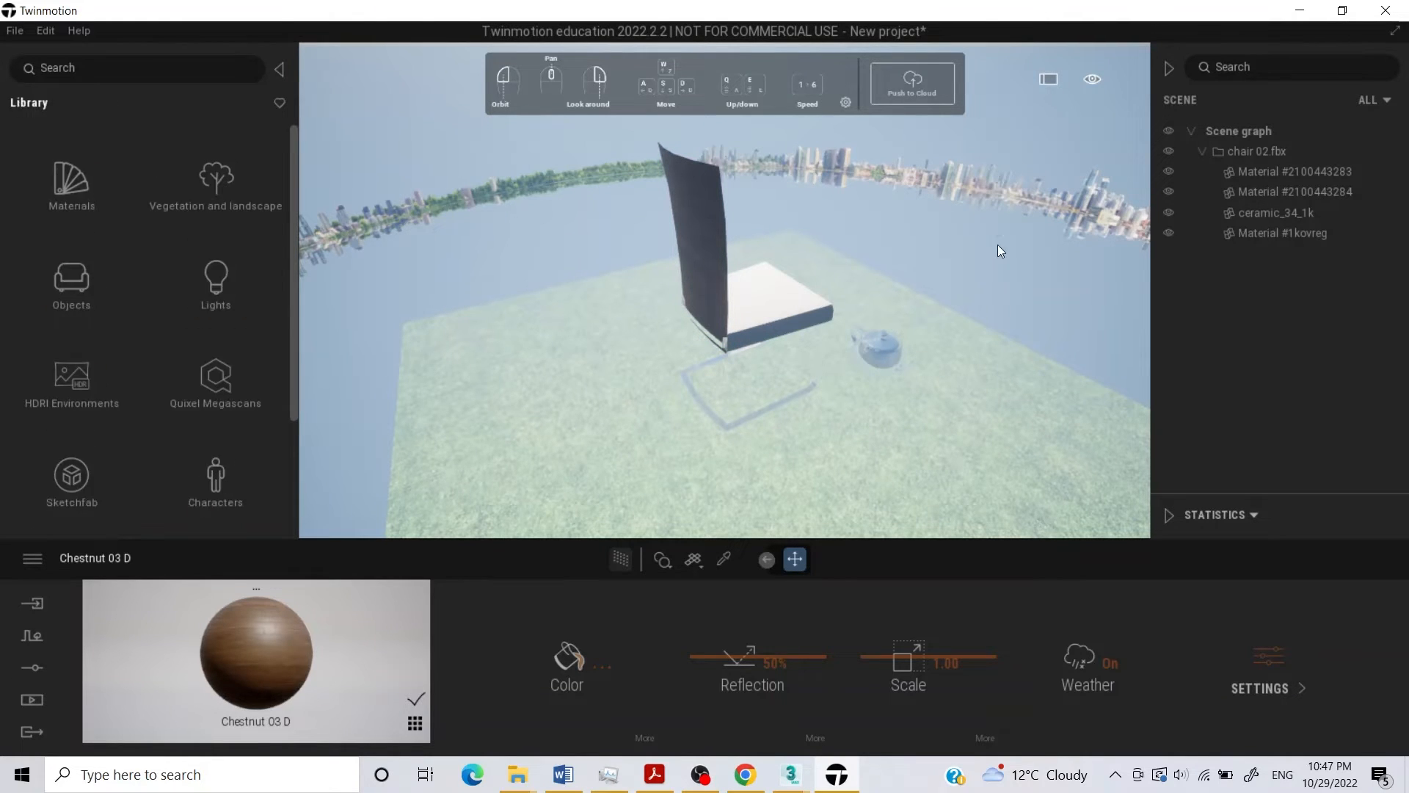
{"action": "left_click_drag", "start_coordinate": [890, 282], "coordinate": [635, 169]}
{"action": "key", "text": "w"}
{"action": "right_click_drag", "start_coordinate": [635, 168], "coordinate": [551, 253]}
{"action": "key", "text": "s"}
{"action": "key", "text": "e"}
{"action": "key", "text": "w"}
{"action": "key", "text": "s"}
{"action": "key", "text": "q"}
{"action": "key", "text": "s"}
{"action": "key", "text": "w"}
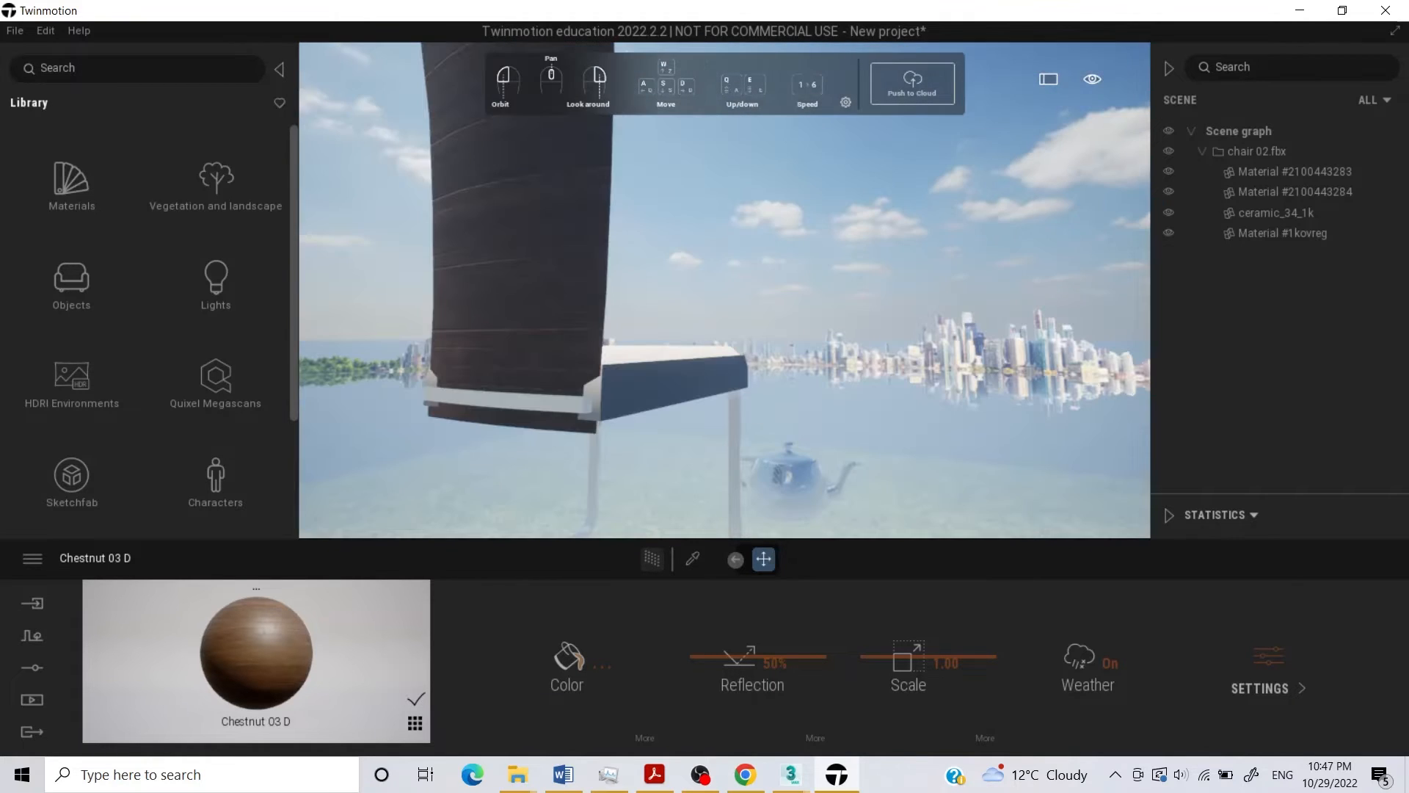
{"action": "key", "text": "s"}
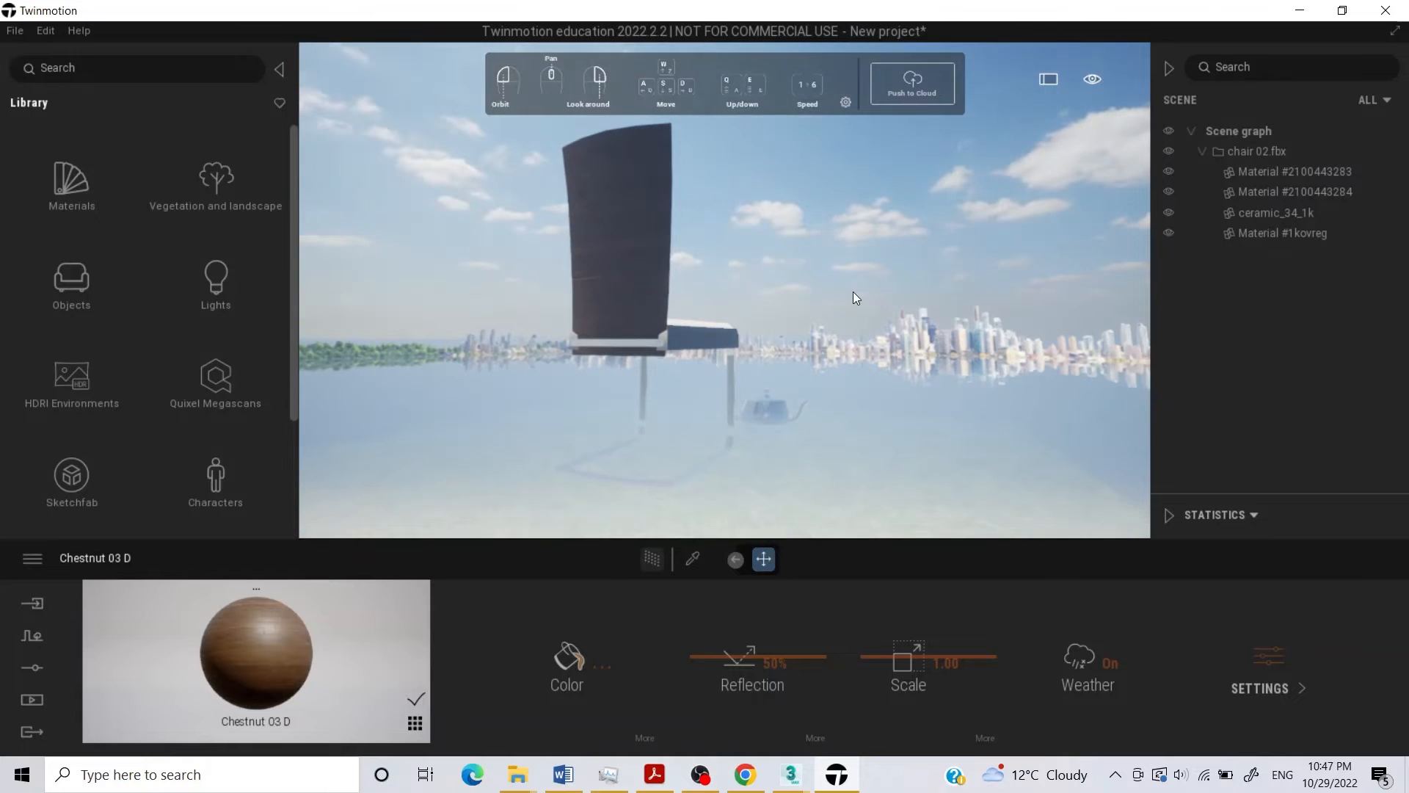
{"action": "mouse_move", "coordinate": [550, 253]}
{"action": "right_mouse_down"}
{"action": "mouse_move", "coordinate": [587, 253]}
{"action": "mouse_move", "coordinate": [534, 254]}
{"action": "right_mouse_up"}
{"action": "right_click_drag", "start_coordinate": [832, 316], "coordinate": [780, 317]}
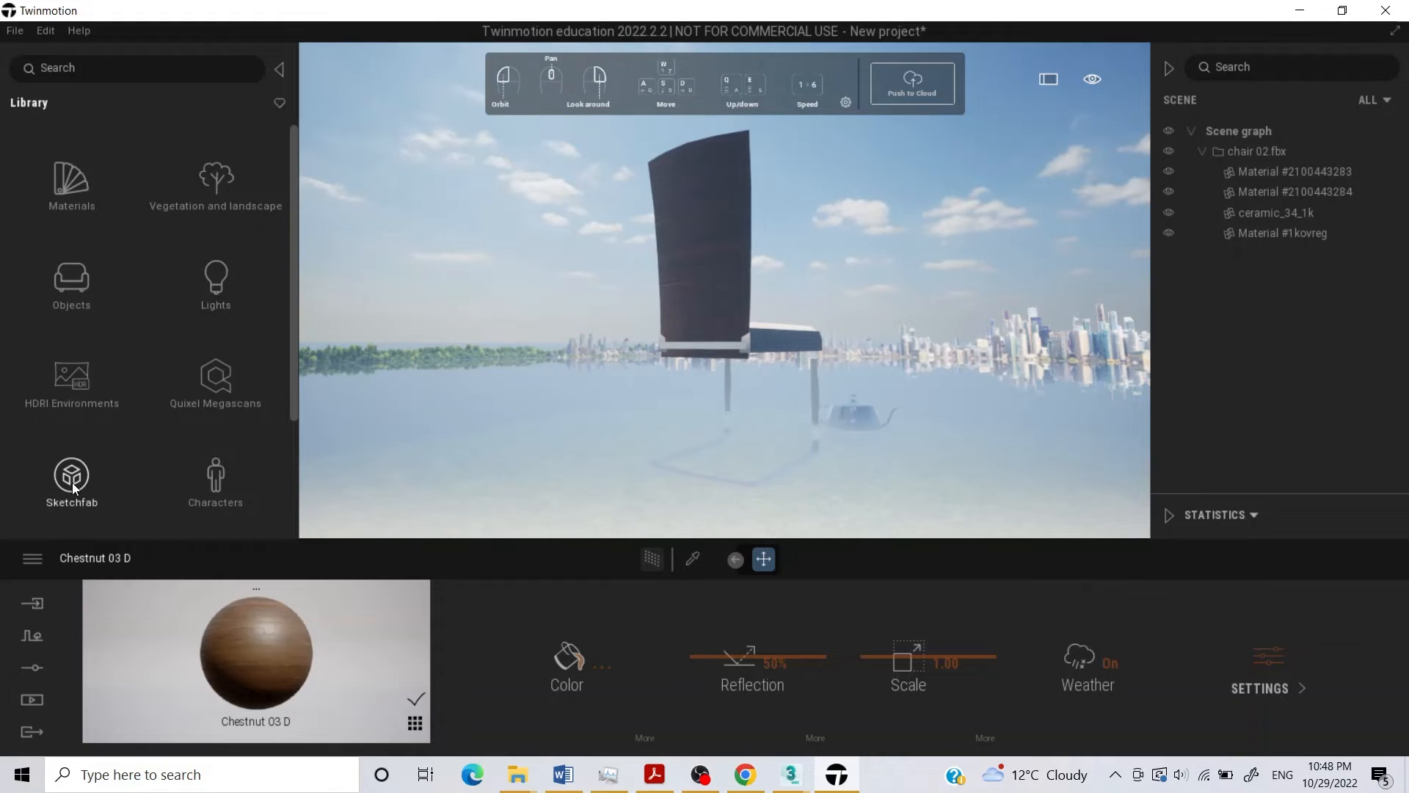
Add an Indian Sandalwood and a Littleleaf Linden from the library's tree assets to the grass plane beside the chair.
{"action": "scroll", "coordinate": [238, 411], "scroll_direction": "down", "scroll_amount": 2}
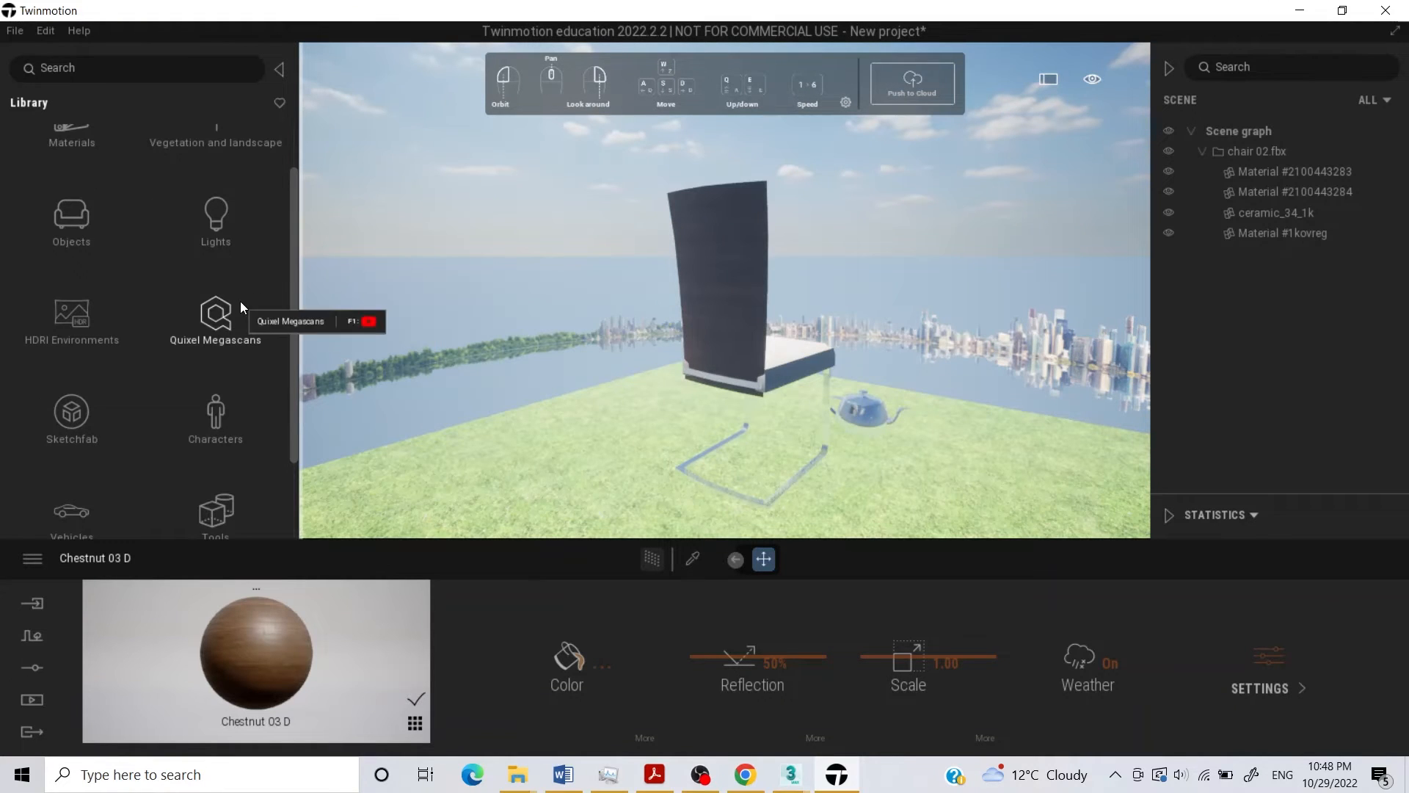
{"action": "scroll", "coordinate": [147, 419], "scroll_direction": "down", "scroll_amount": 1}
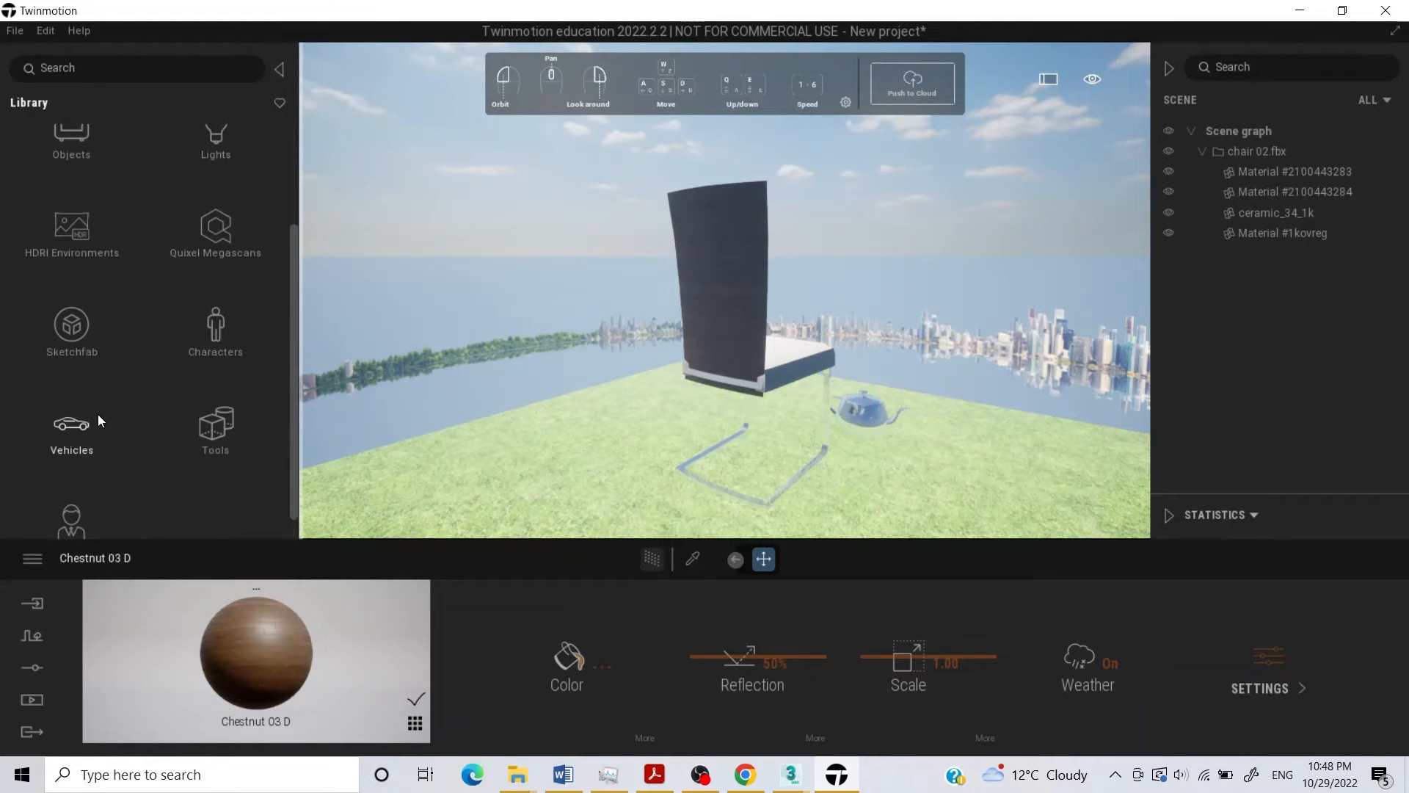
{"action": "scroll", "coordinate": [98, 414], "scroll_direction": "up", "scroll_amount": 3}
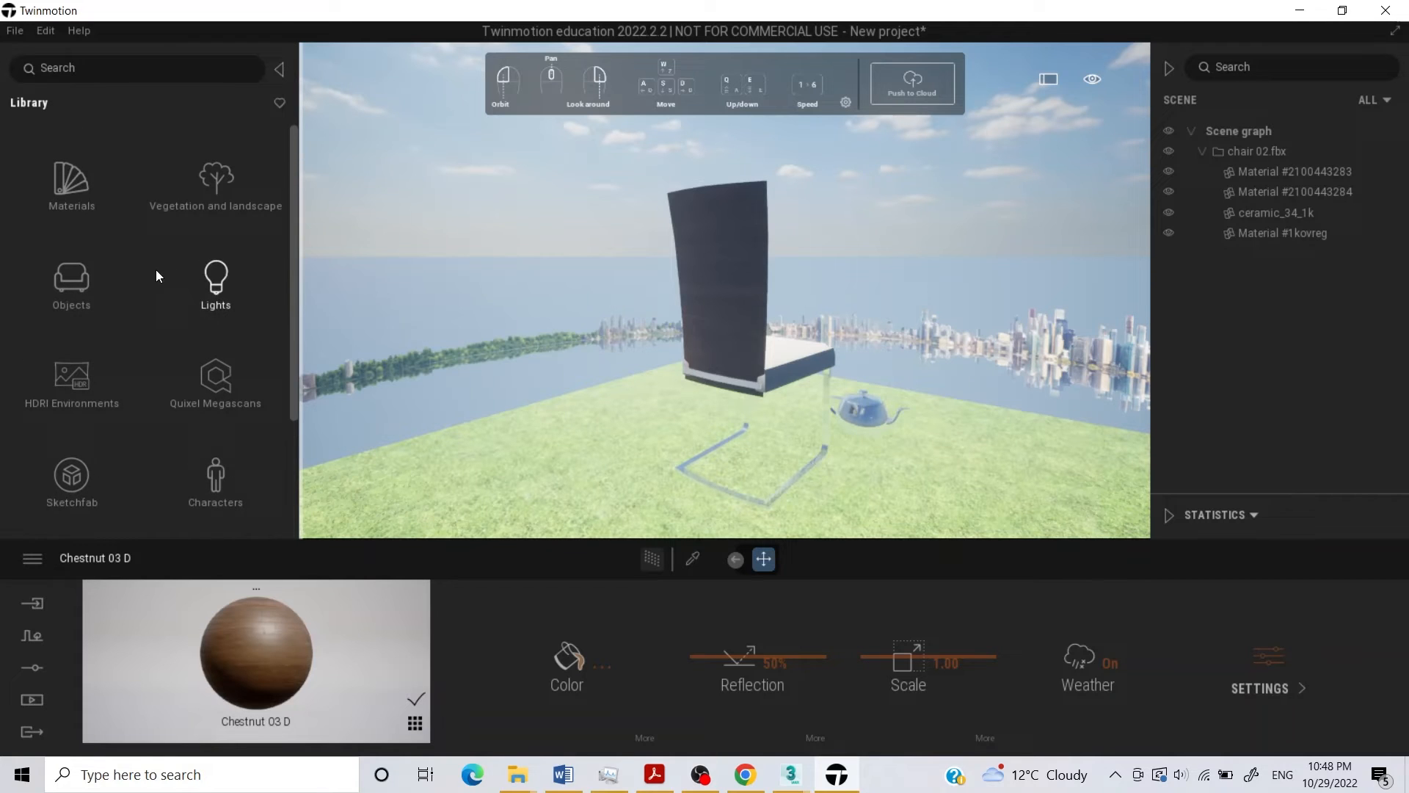
{"action": "left_click", "coordinate": [241, 186]}
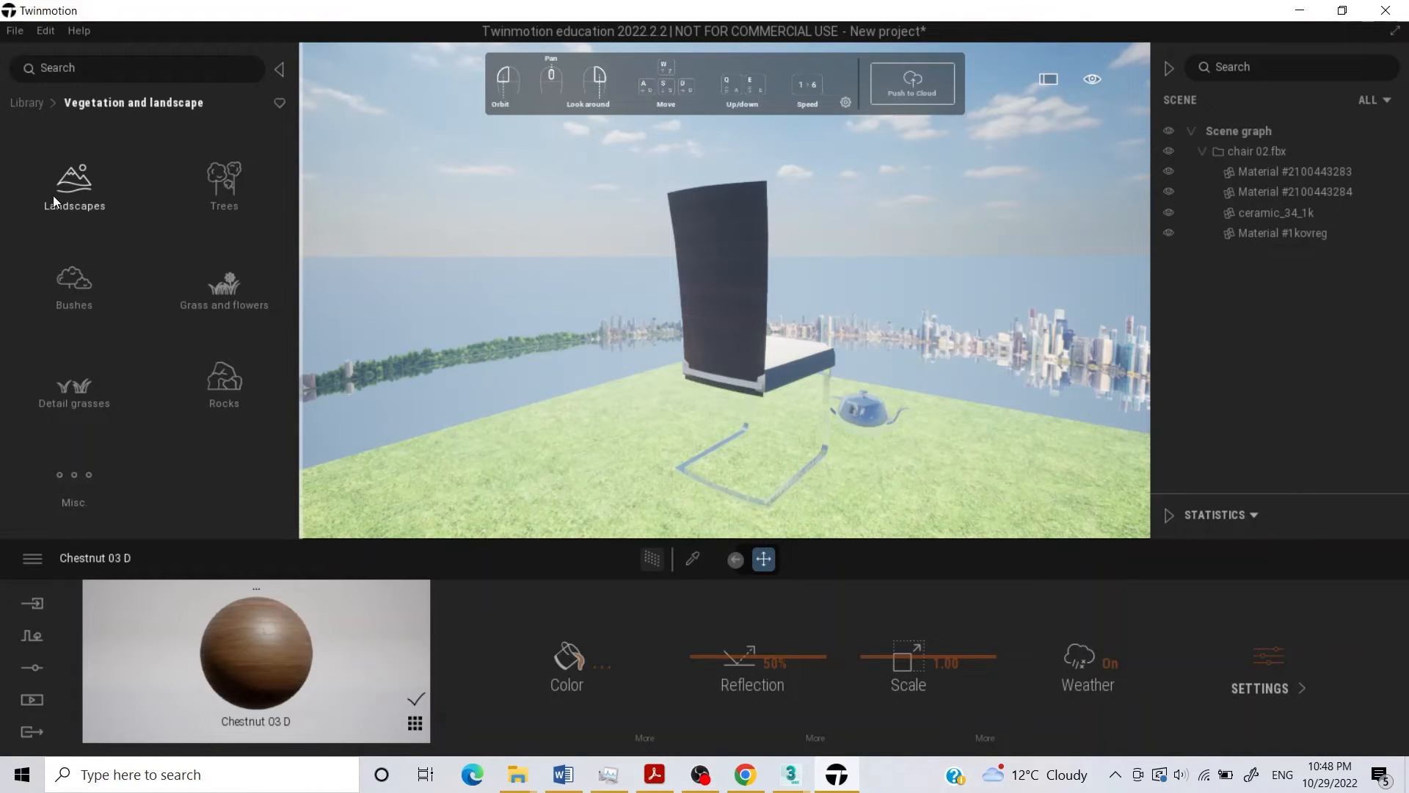
{"action": "left_click", "coordinate": [218, 188]}
{"action": "left_click_drag", "start_coordinate": [109, 196], "coordinate": [174, 222]}
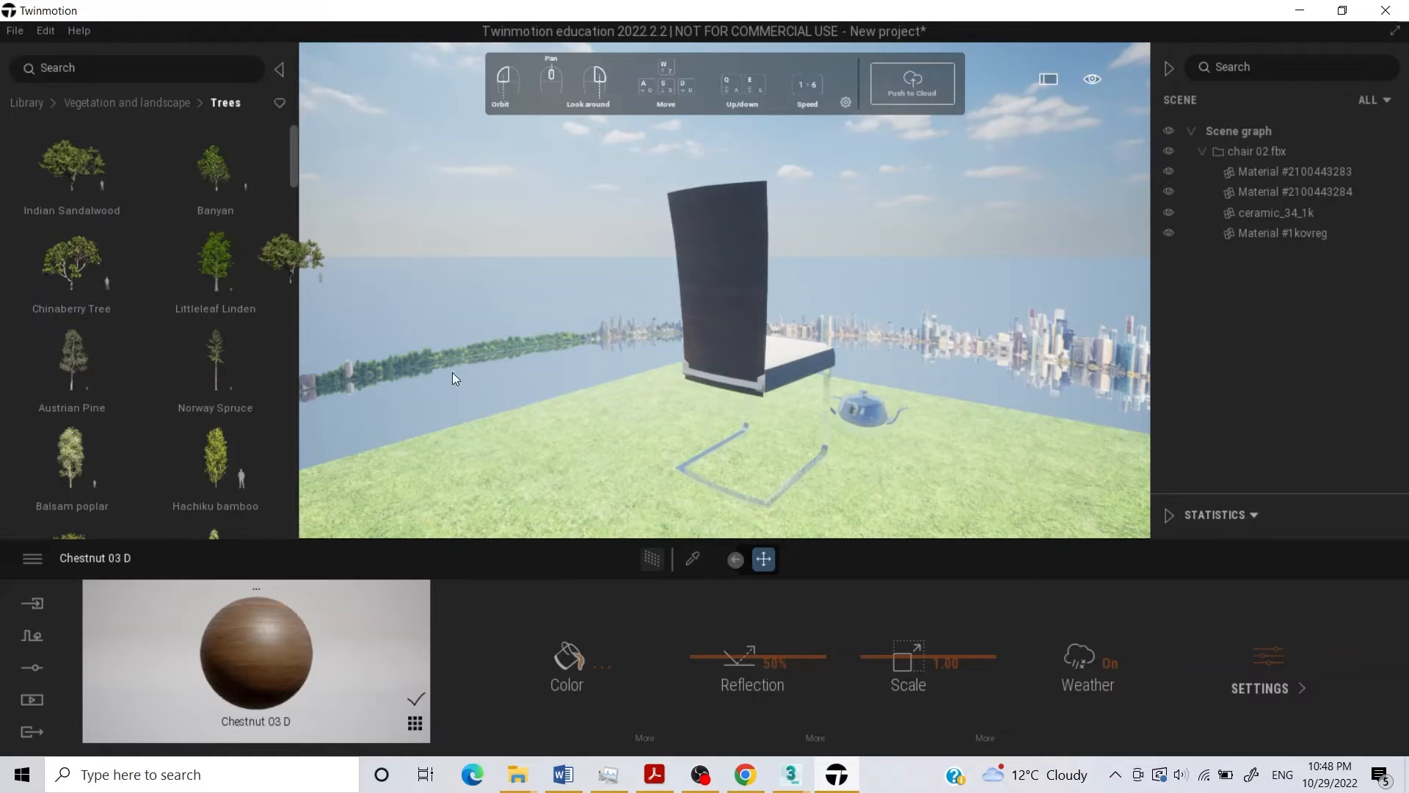
{"action": "left_click_drag", "start_coordinate": [494, 417], "coordinate": [522, 425]}
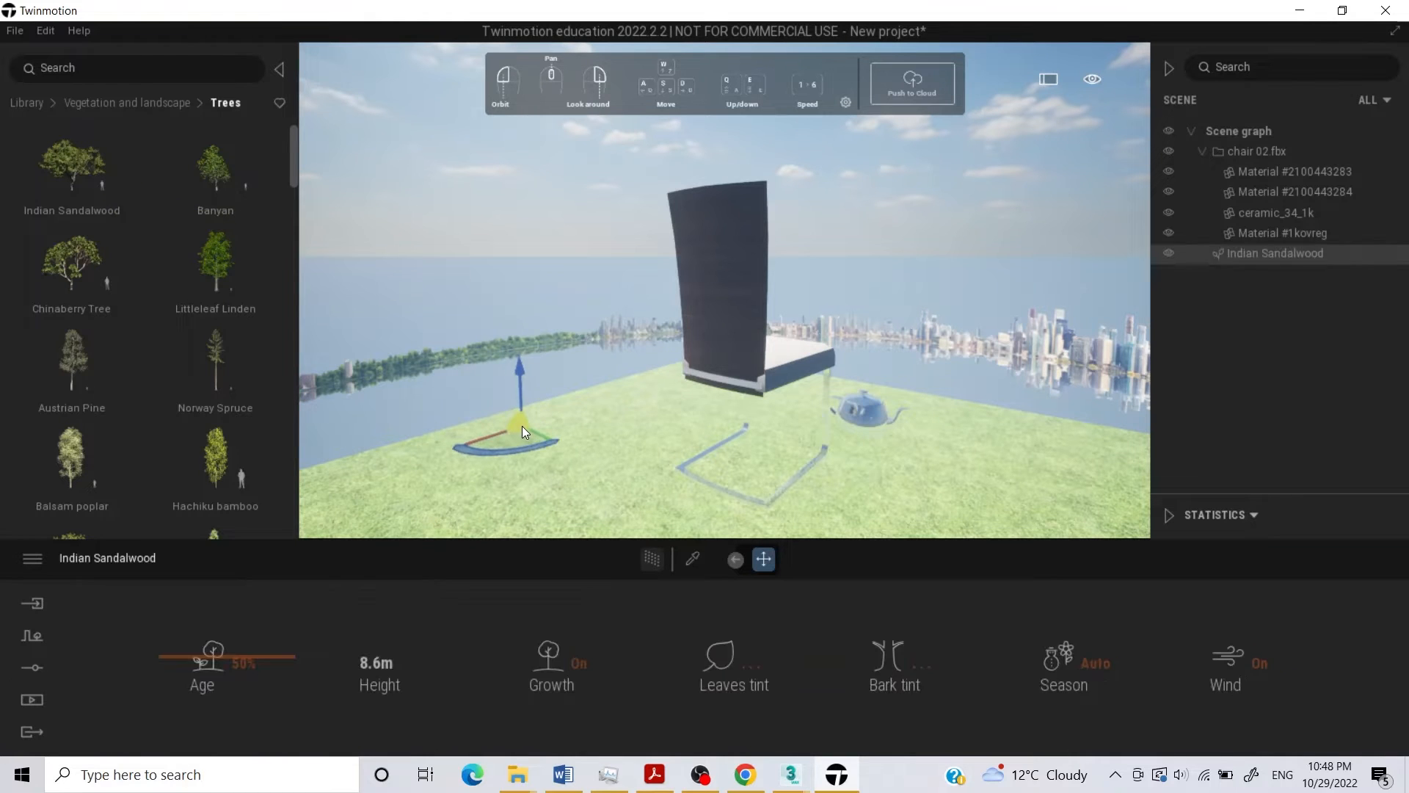
{"action": "left_click_drag", "start_coordinate": [192, 287], "coordinate": [569, 392]}
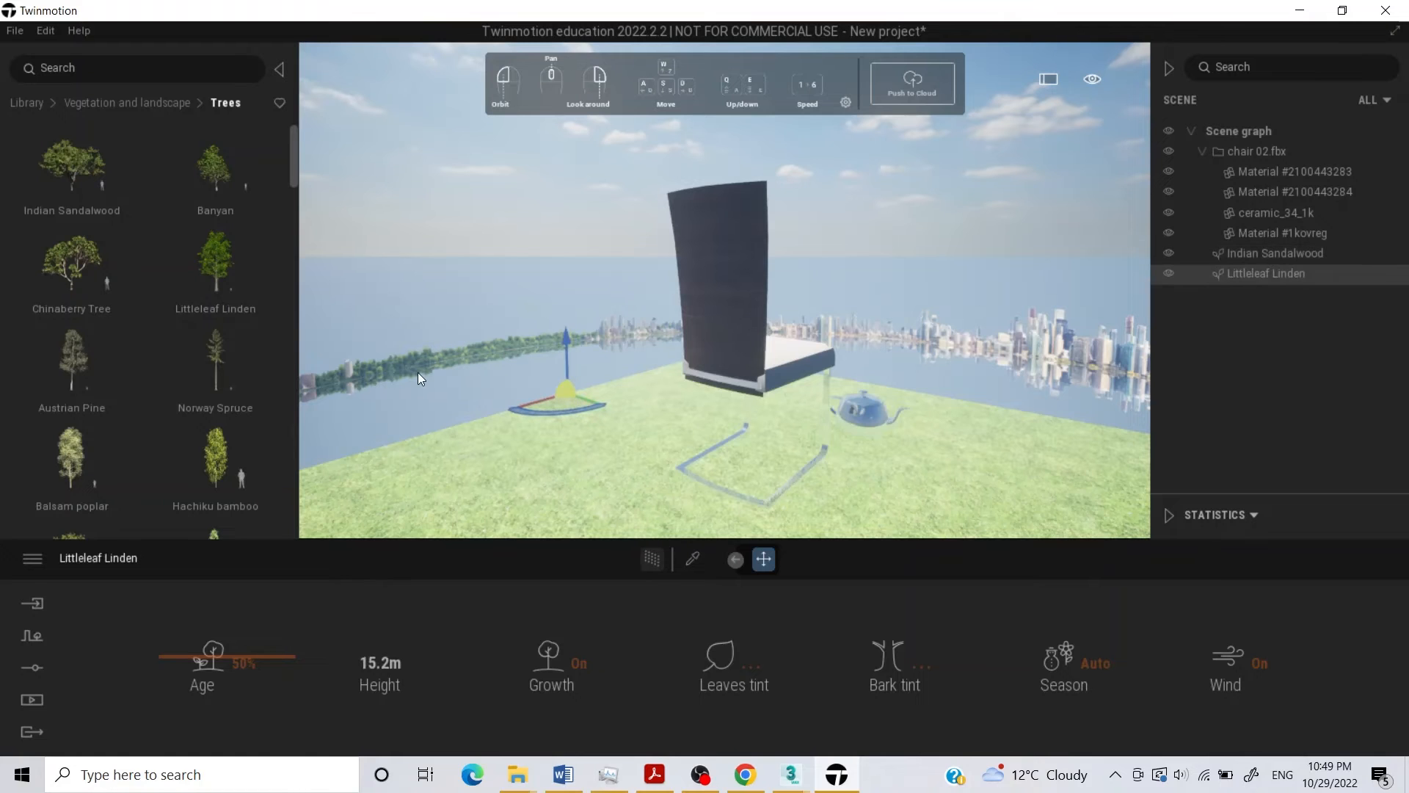
Try raising the grass floor plane along its vertical axis, then undo the move and deselect the plane.
{"action": "left_click", "coordinate": [483, 402]}
{"action": "left_click_drag", "start_coordinate": [483, 408], "coordinate": [525, 418]}
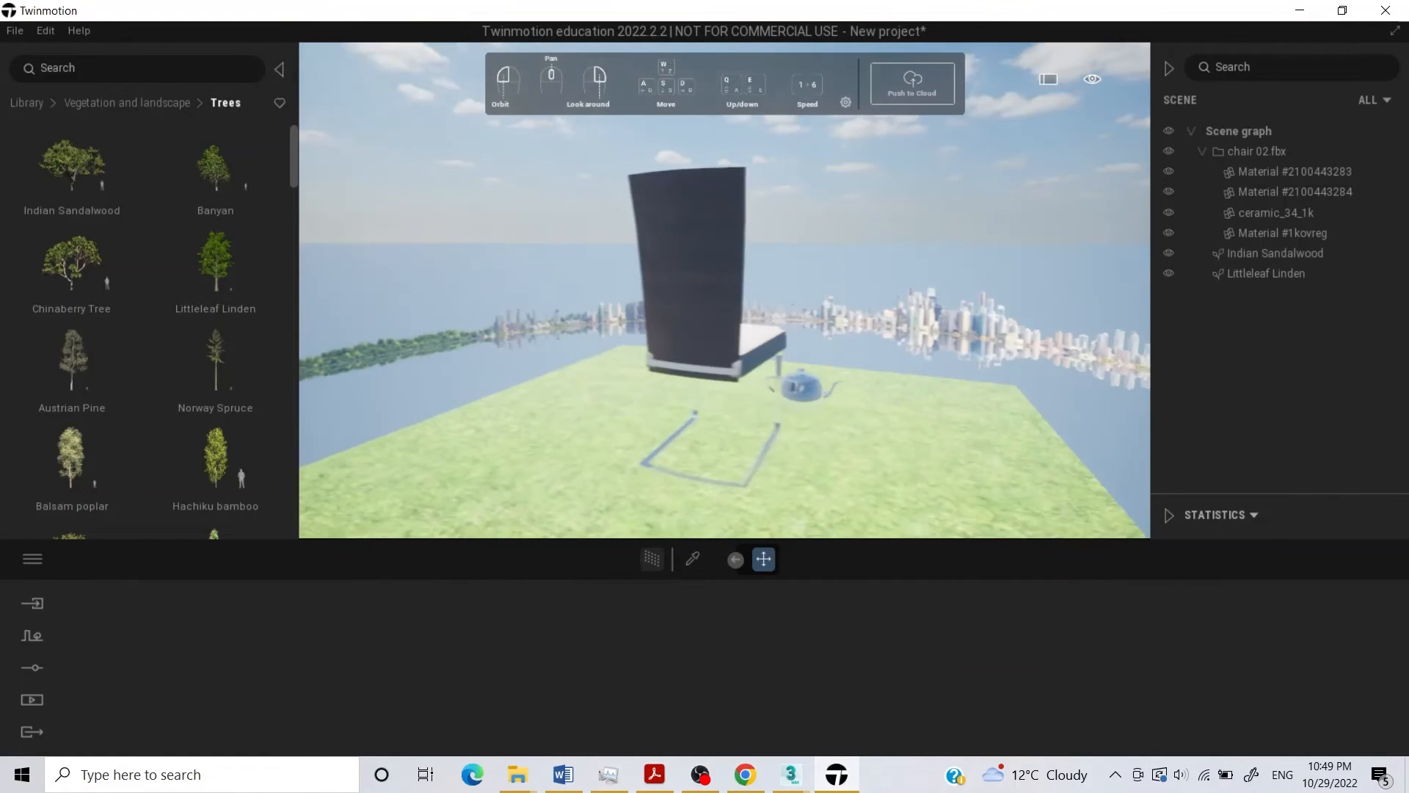
{"action": "key", "text": "a"}
{"action": "right_click_drag", "start_coordinate": [483, 408], "coordinate": [488, 448]}
{"action": "key", "text": "s"}
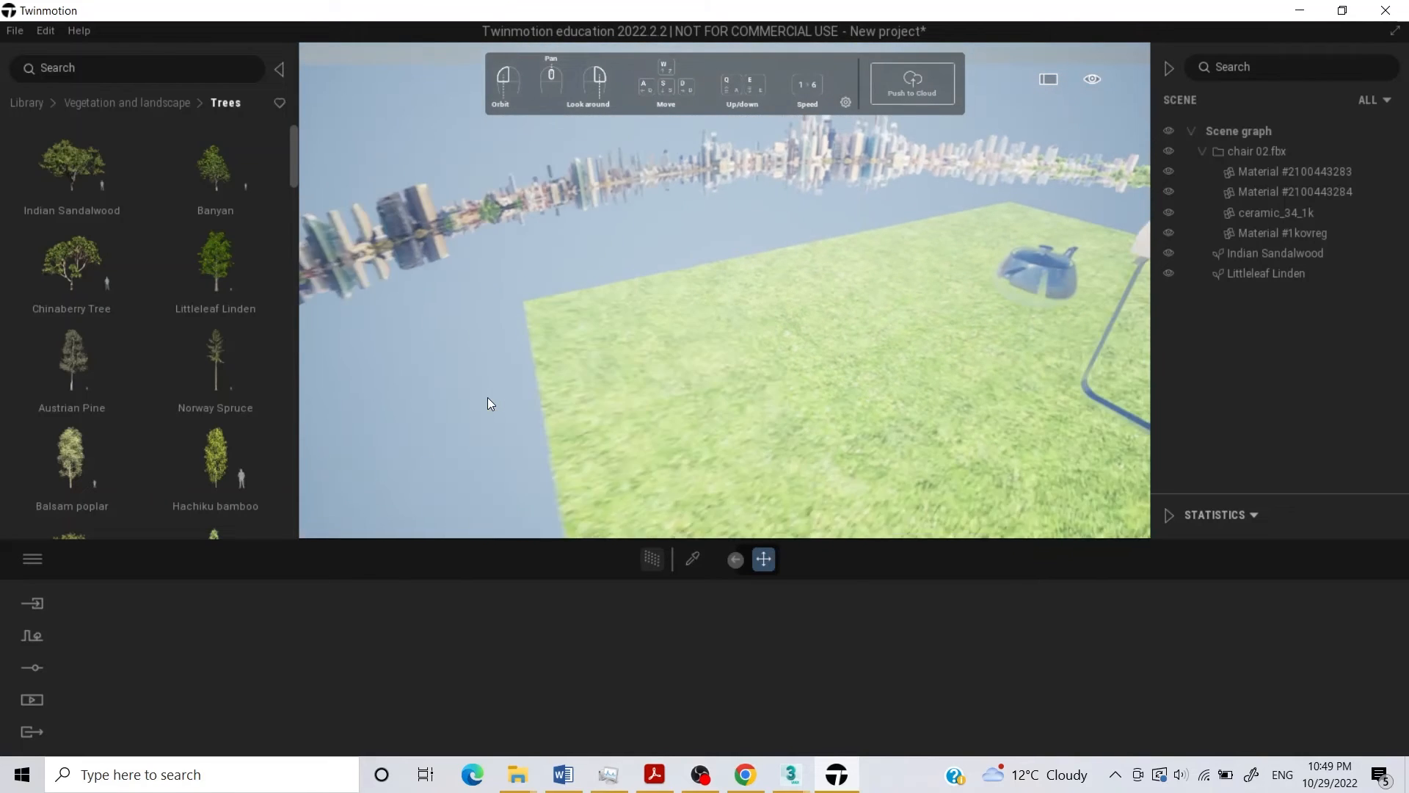
{"action": "right_click_drag", "start_coordinate": [595, 459], "coordinate": [684, 461]}
{"action": "left_click", "coordinate": [729, 408]}
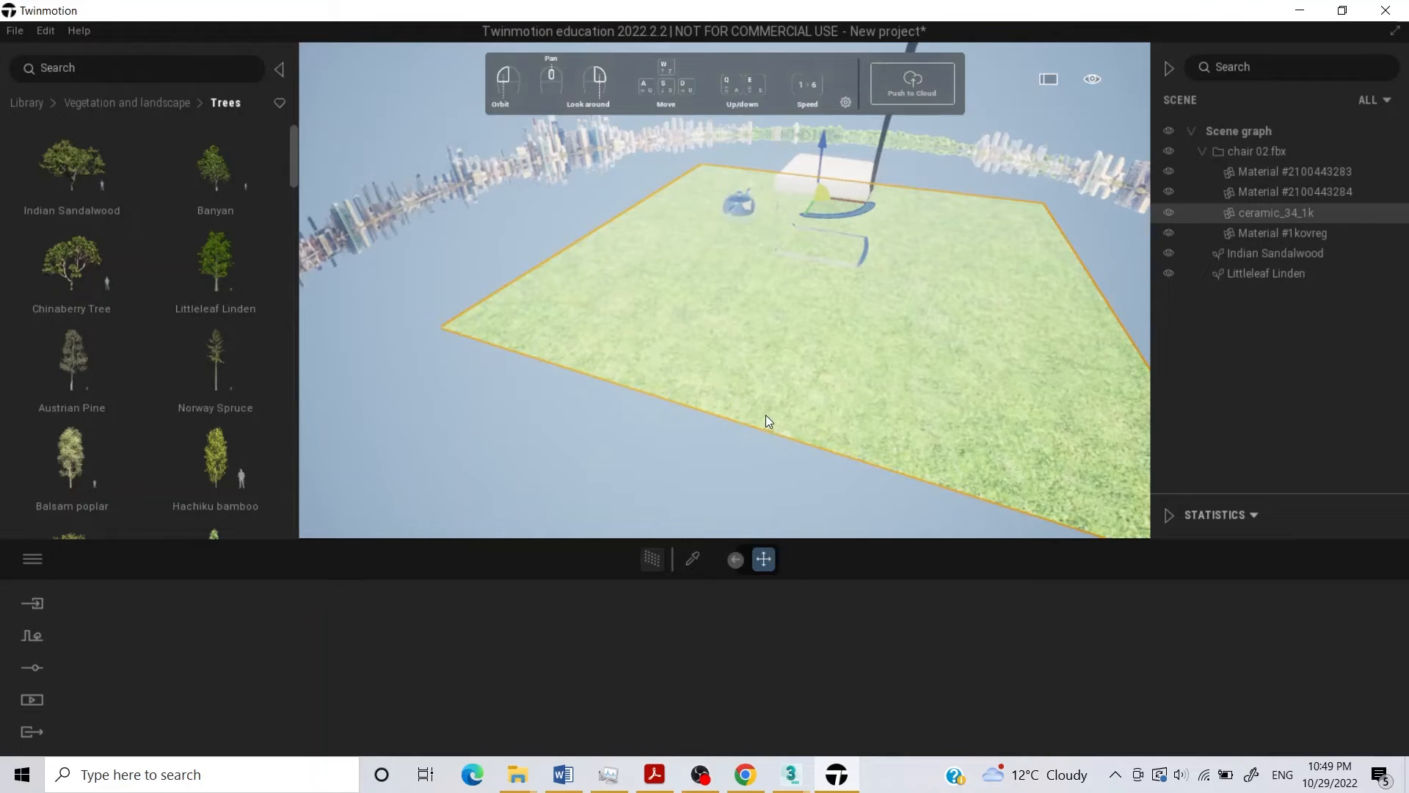
{"action": "left_click_drag", "start_coordinate": [823, 150], "coordinate": [839, 85]}
{"action": "key", "text": "ctrl+z"}
{"action": "left_click", "coordinate": [467, 244]}
{"action": "scroll", "coordinate": [844, 216], "scroll_direction": "up", "scroll_amount": 3}
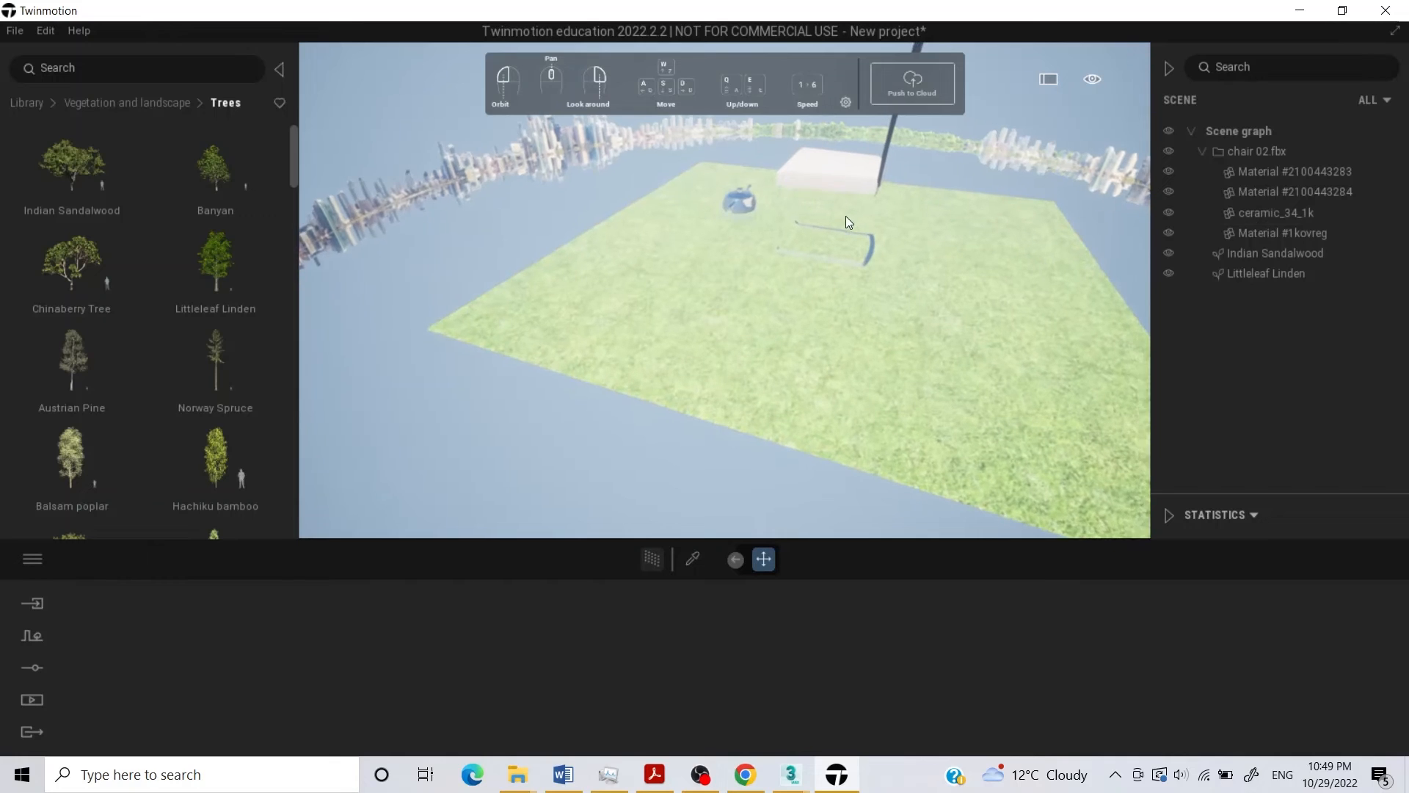
Place an Austrian Pine next to the near corner of the grass plane and deselect it.
{"action": "mouse_move", "coordinate": [14, 360]}
{"action": "left_click_drag", "start_coordinate": [13, 359], "coordinate": [486, 262]}
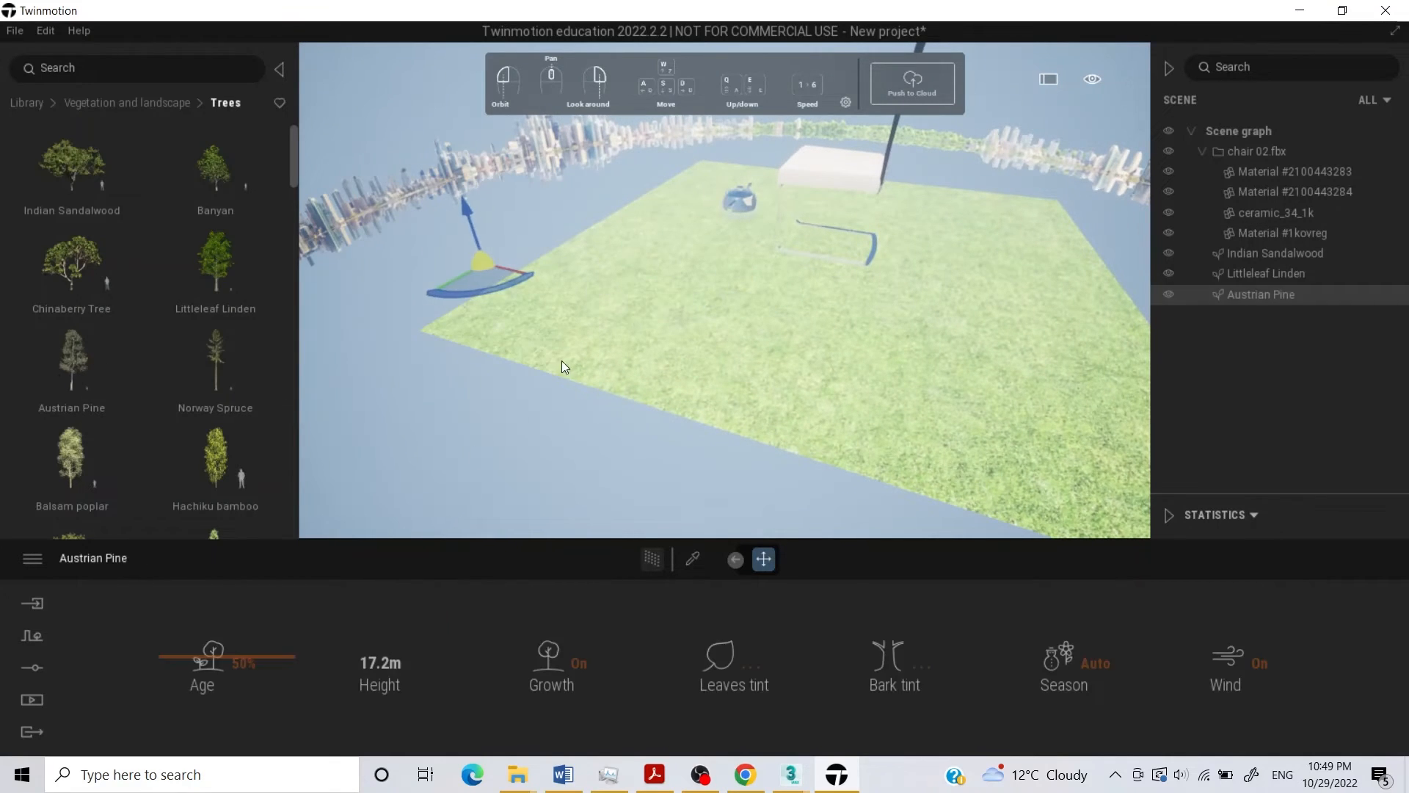
{"action": "left_click", "coordinate": [467, 306]}
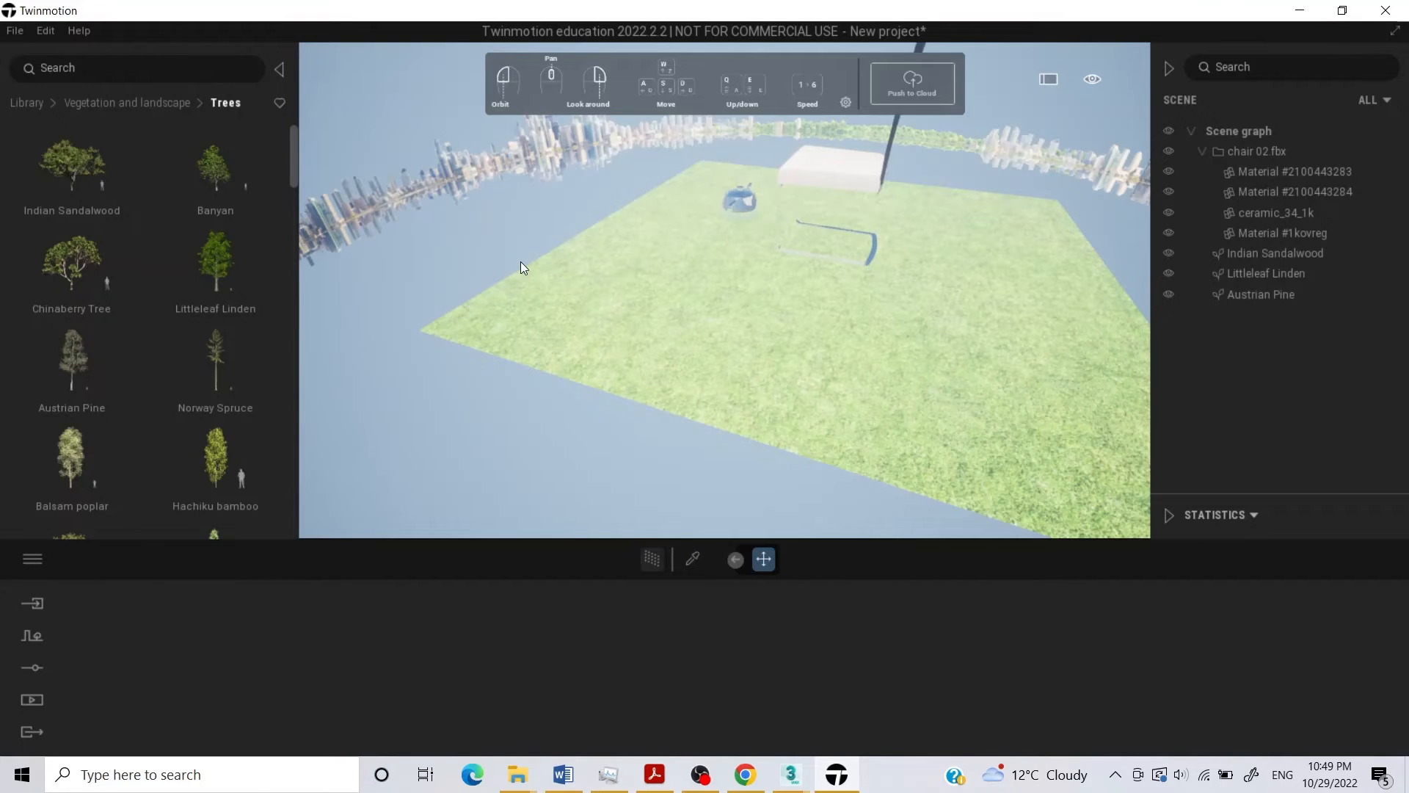
Browse further species in the tree library and return to the Vegetation and landscape categories.
{"action": "right_click_drag", "start_coordinate": [465, 236], "coordinate": [484, 169]}
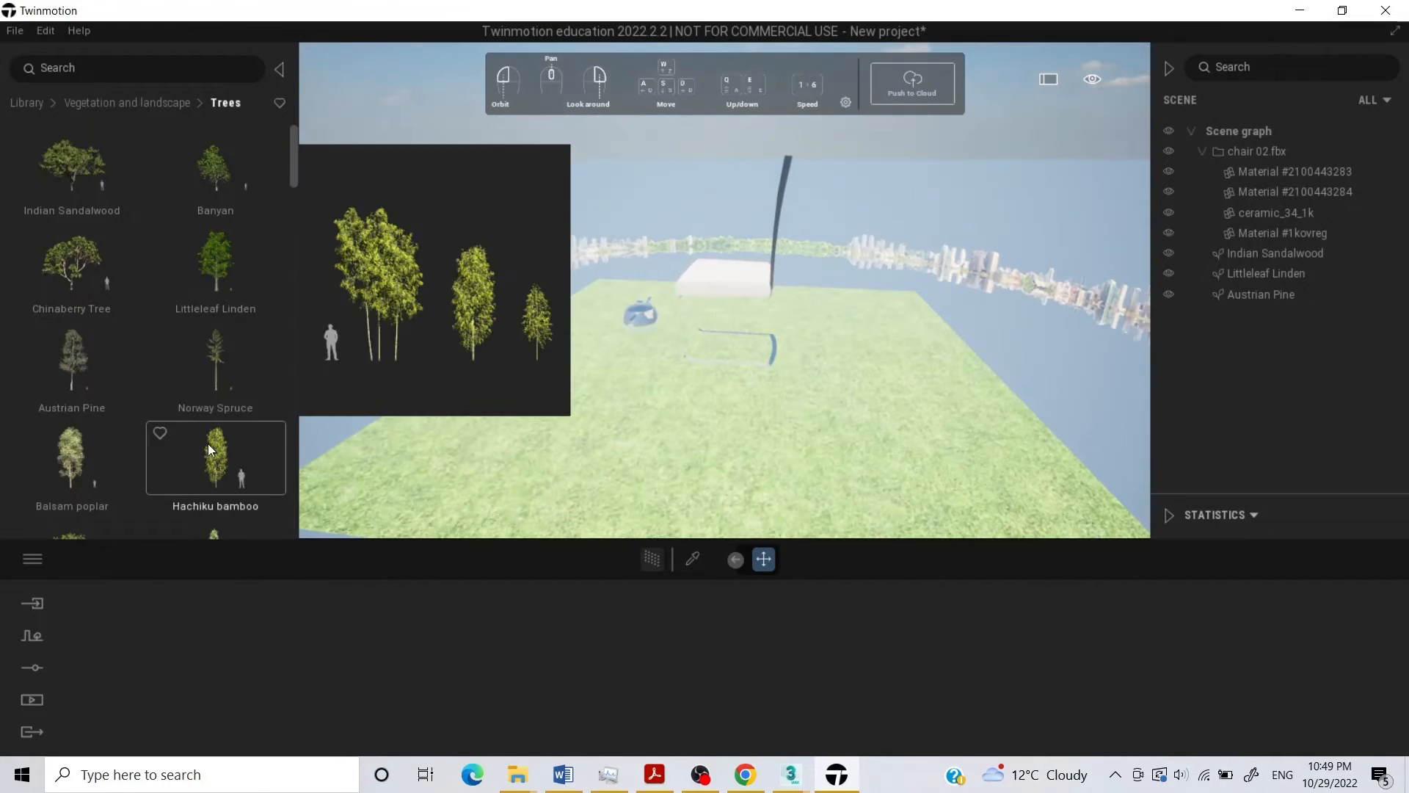
{"action": "scroll", "coordinate": [192, 481], "scroll_direction": "down", "scroll_amount": 1}
{"action": "scroll", "coordinate": [192, 477], "scroll_direction": "down", "scroll_amount": 5}
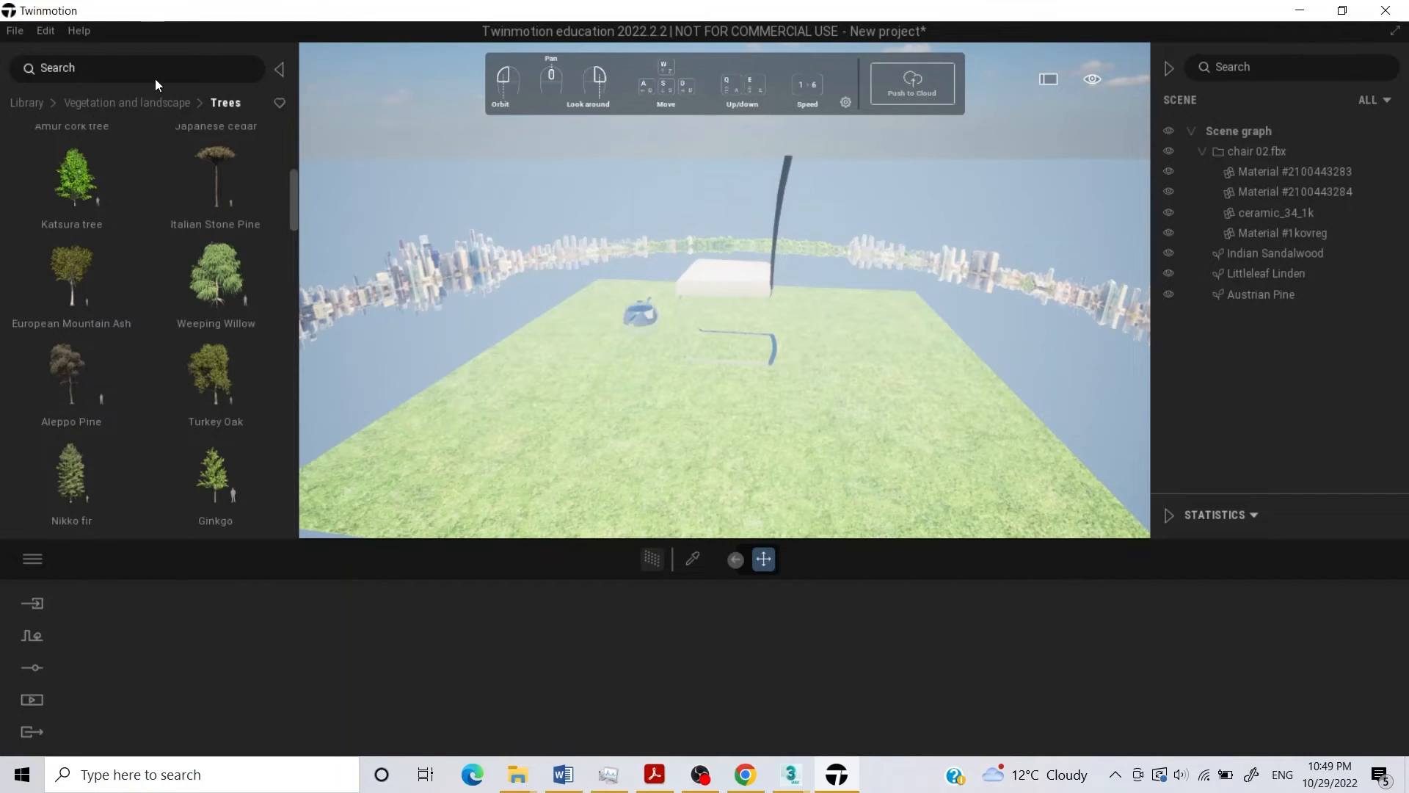
{"action": "left_click", "coordinate": [148, 101]}
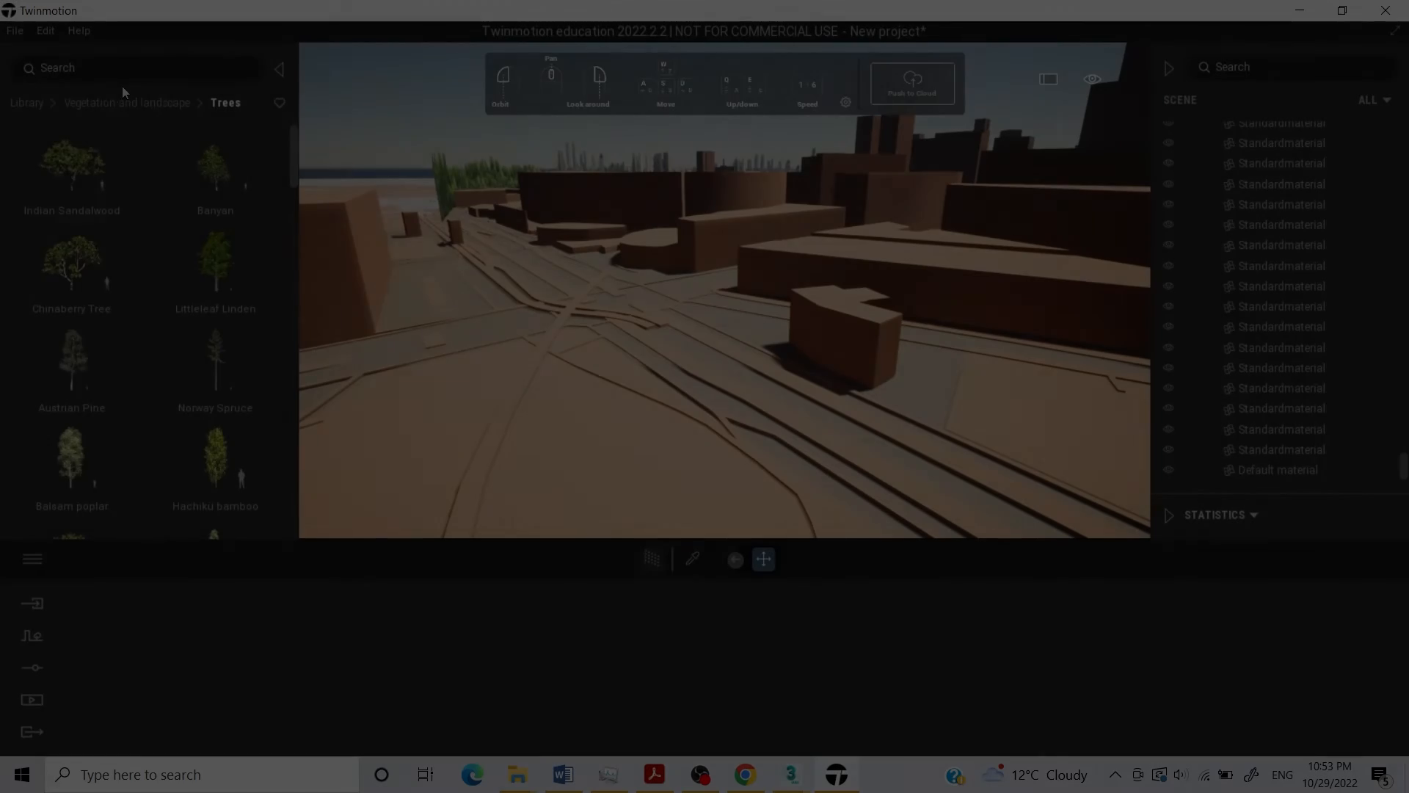
{"action": "left_click", "coordinate": [117, 100]}
{"action": "left_click", "coordinate": [24, 103]}
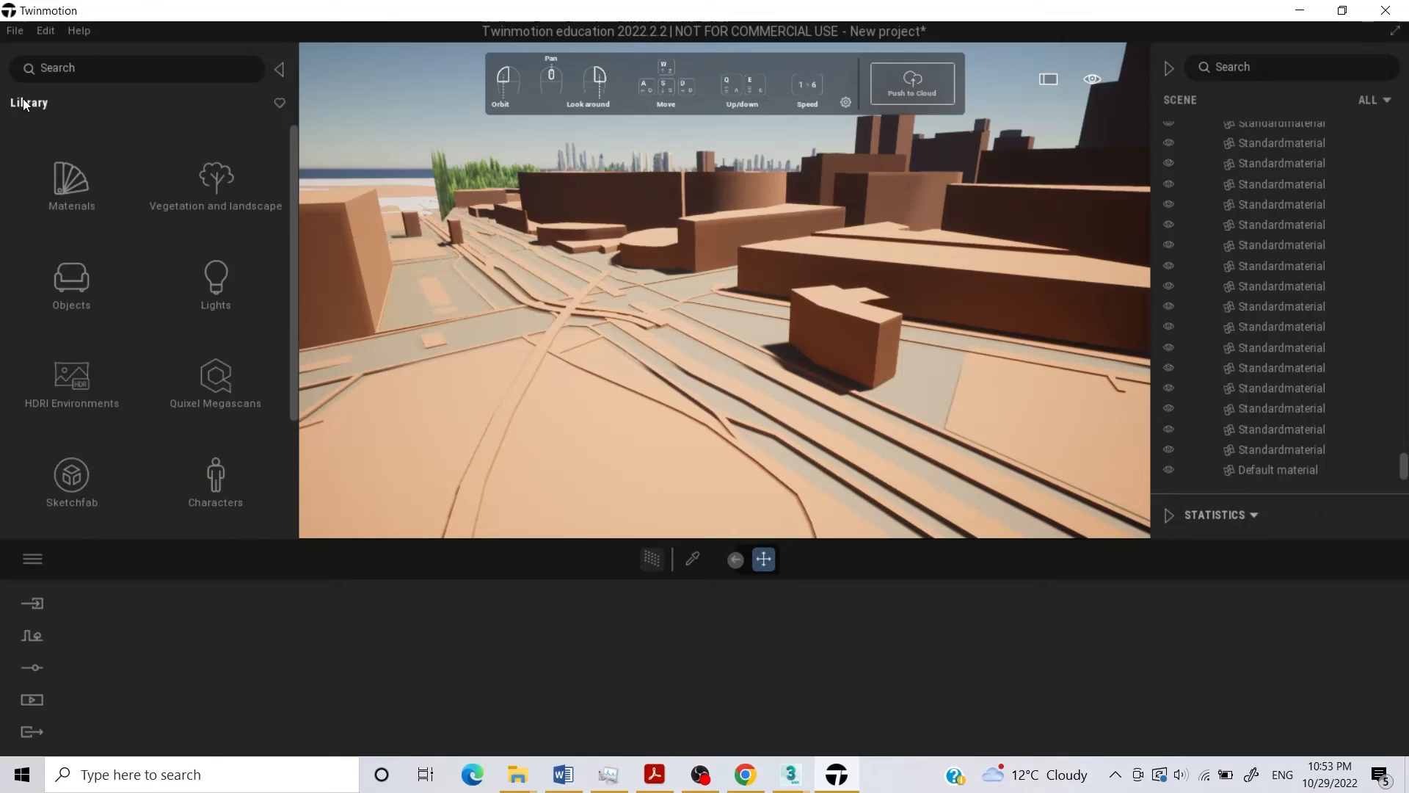
{"action": "left_click", "coordinate": [220, 179]}
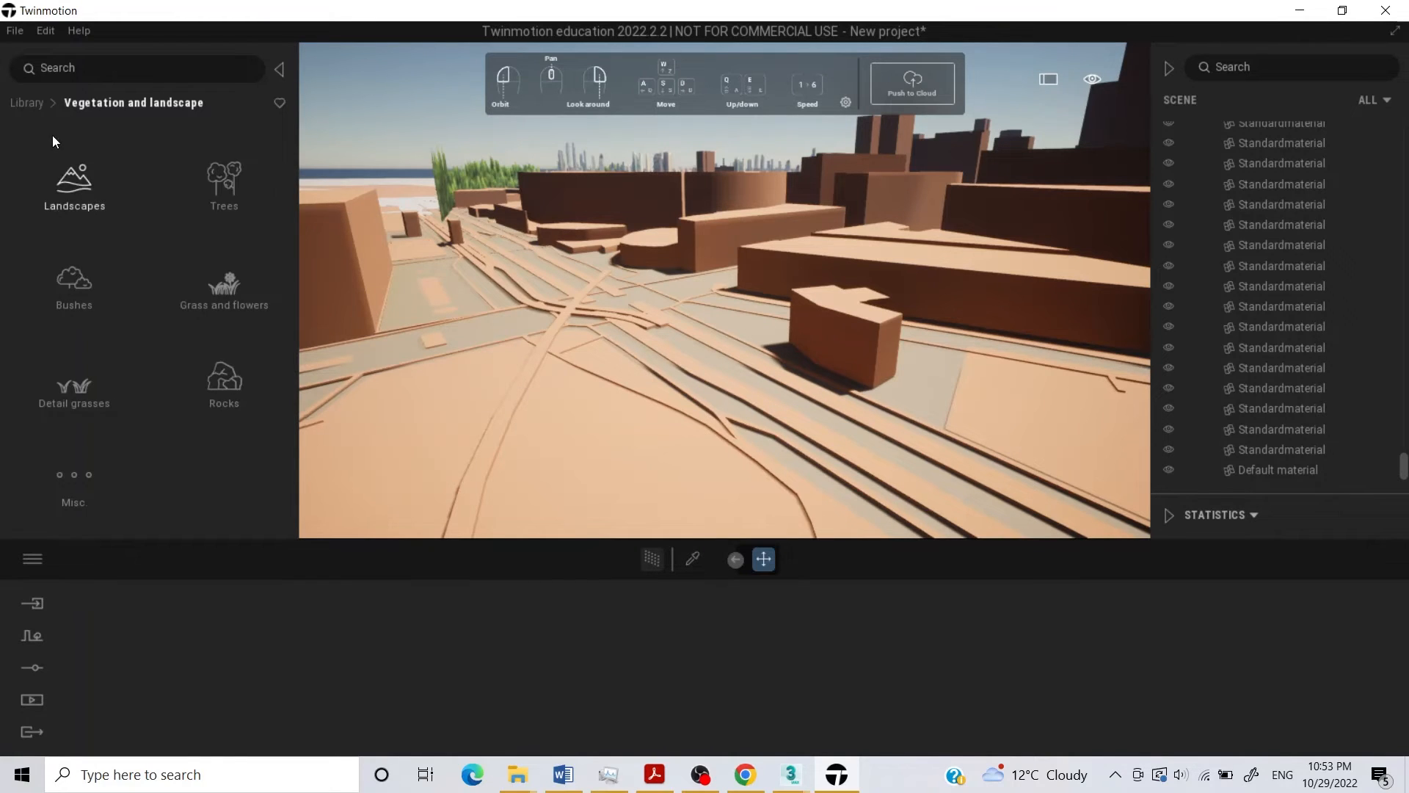
{"action": "left_click", "coordinate": [32, 104]}
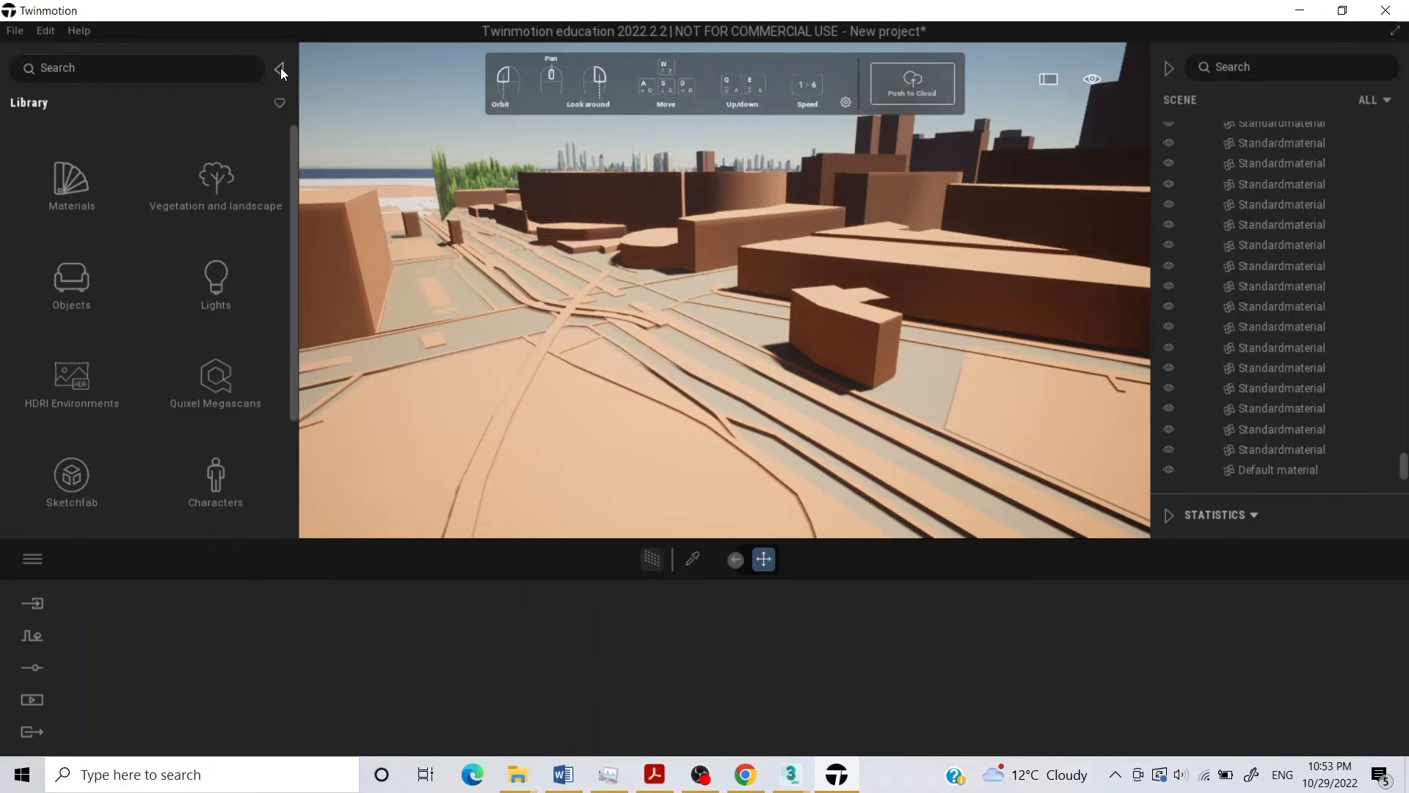
Place a Banyan, a Norway Spruce and a Hachiku bamboo on the open ground in the city model's foreground.
{"action": "left_click", "coordinate": [233, 179]}
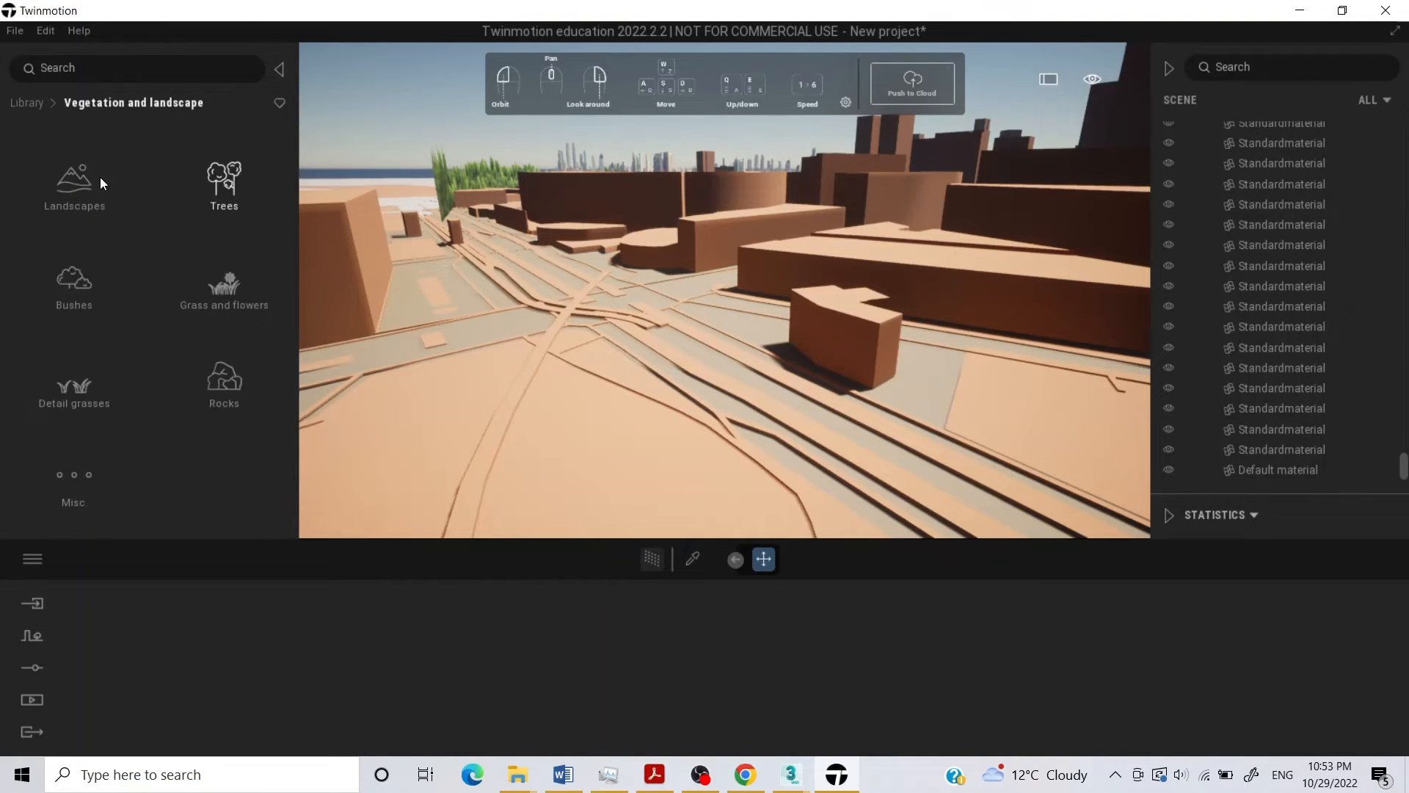
{"action": "left_click", "coordinate": [224, 178]}
{"action": "mouse_move", "coordinate": [193, 176]}
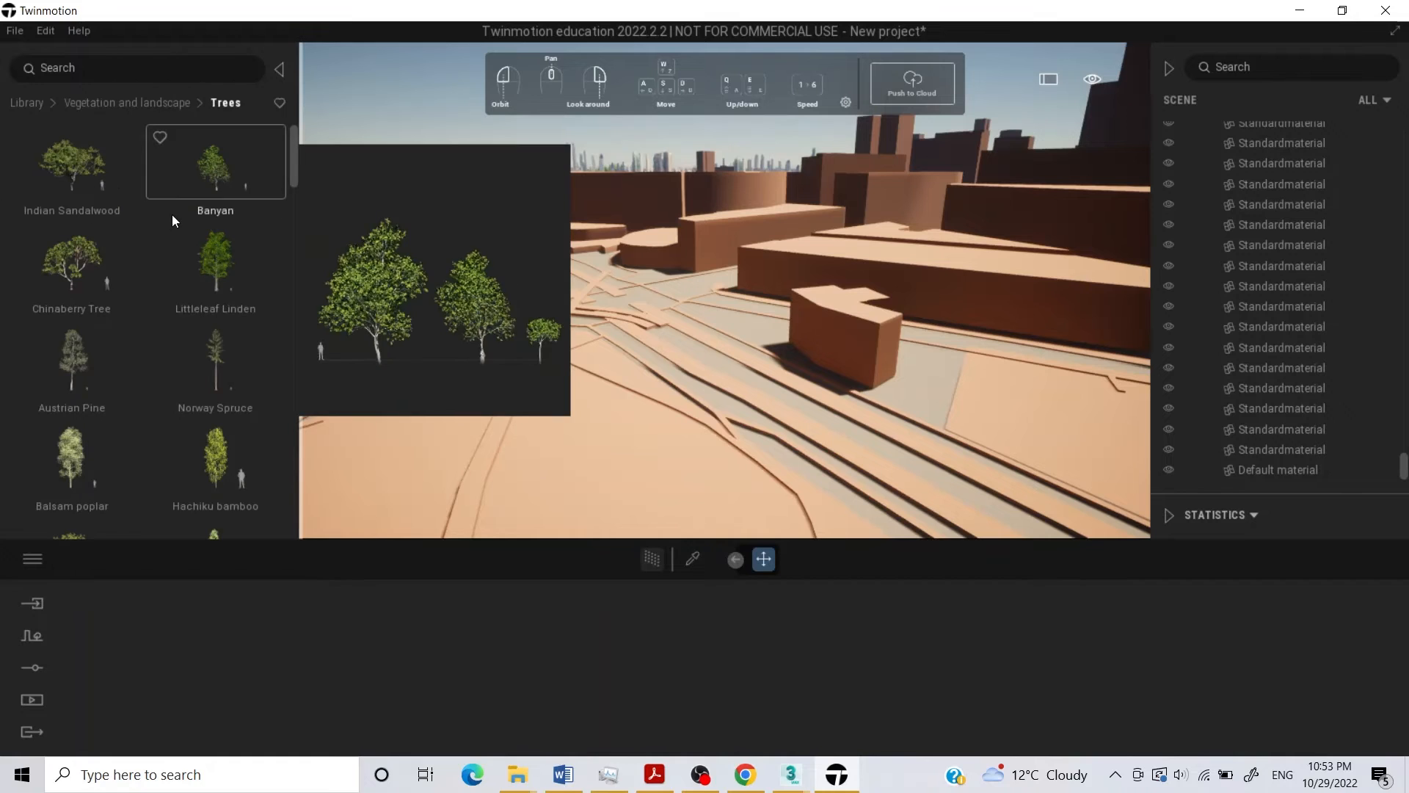
{"action": "left_click_drag", "start_coordinate": [193, 173], "coordinate": [593, 385]}
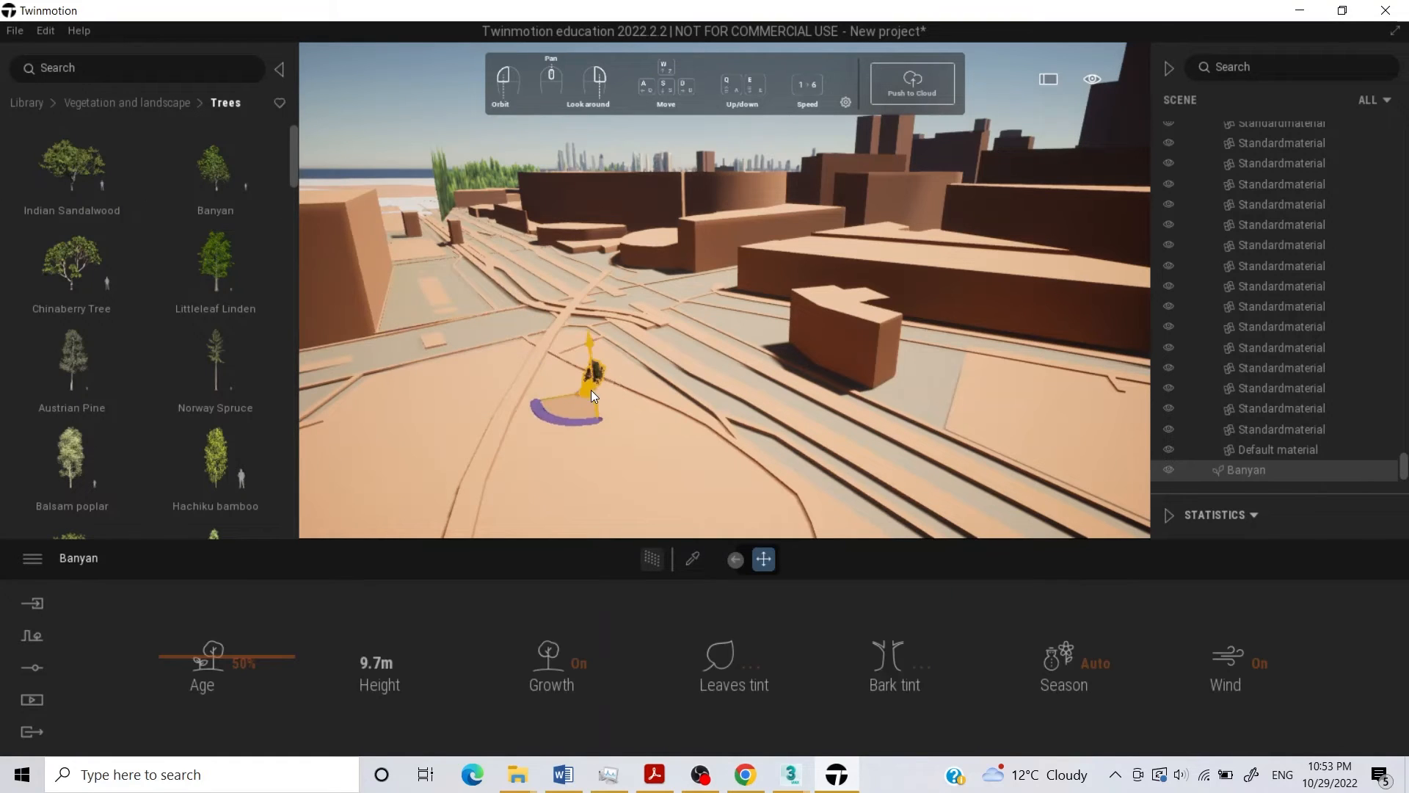
{"action": "left_click_drag", "start_coordinate": [231, 360], "coordinate": [668, 427]}
{"action": "left_click_drag", "start_coordinate": [248, 453], "coordinate": [593, 440]}
Add an Italian Stone Pine, a Weeping Willow, a Nikko fir and an Ohio buckeye around the trees in the foreground.
{"action": "scroll", "coordinate": [217, 390], "scroll_direction": "down", "scroll_amount": 3}
{"action": "left_click_drag", "start_coordinate": [192, 414], "coordinate": [603, 459]}
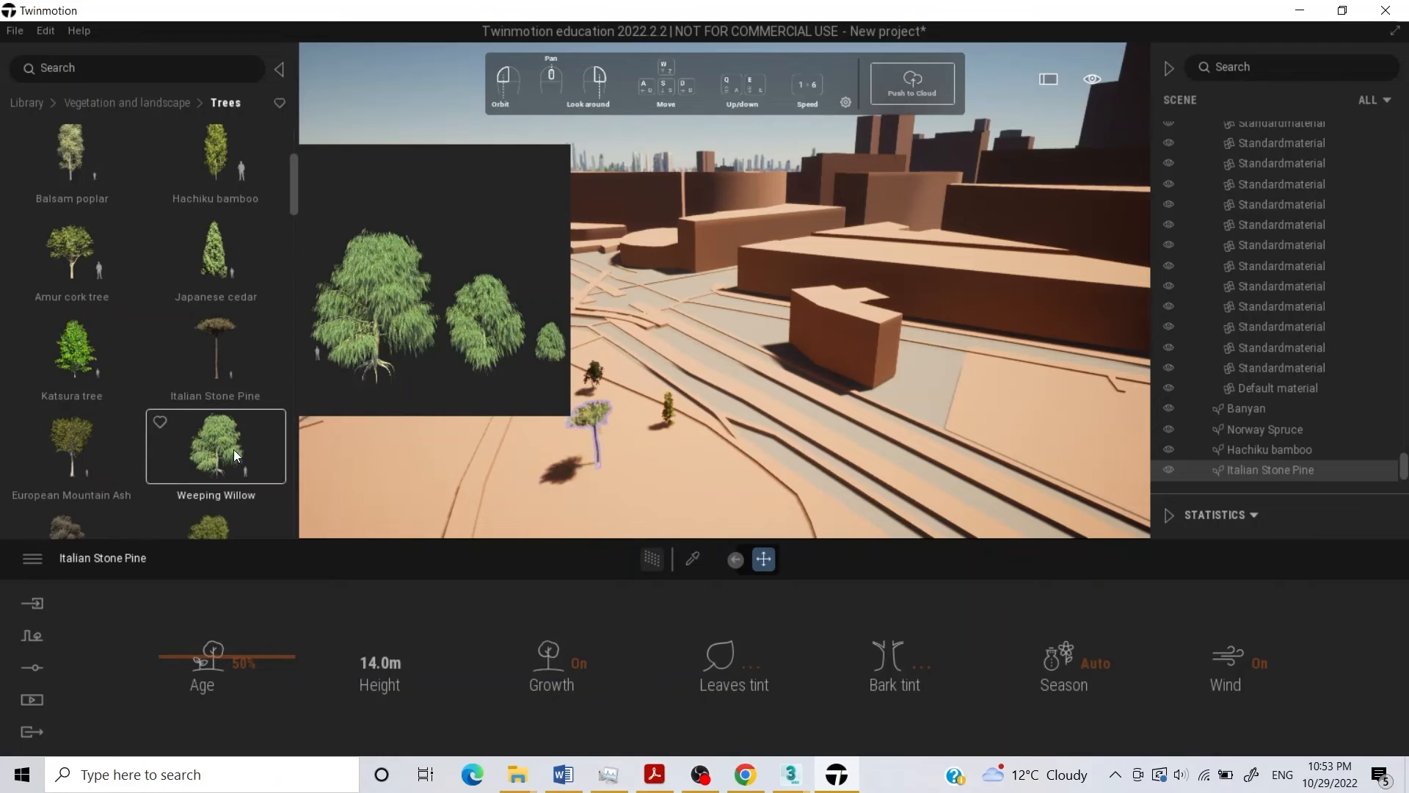
{"action": "left_click_drag", "start_coordinate": [223, 449], "coordinate": [659, 455]}
{"action": "scroll", "coordinate": [51, 447], "scroll_direction": "down", "scroll_amount": 4}
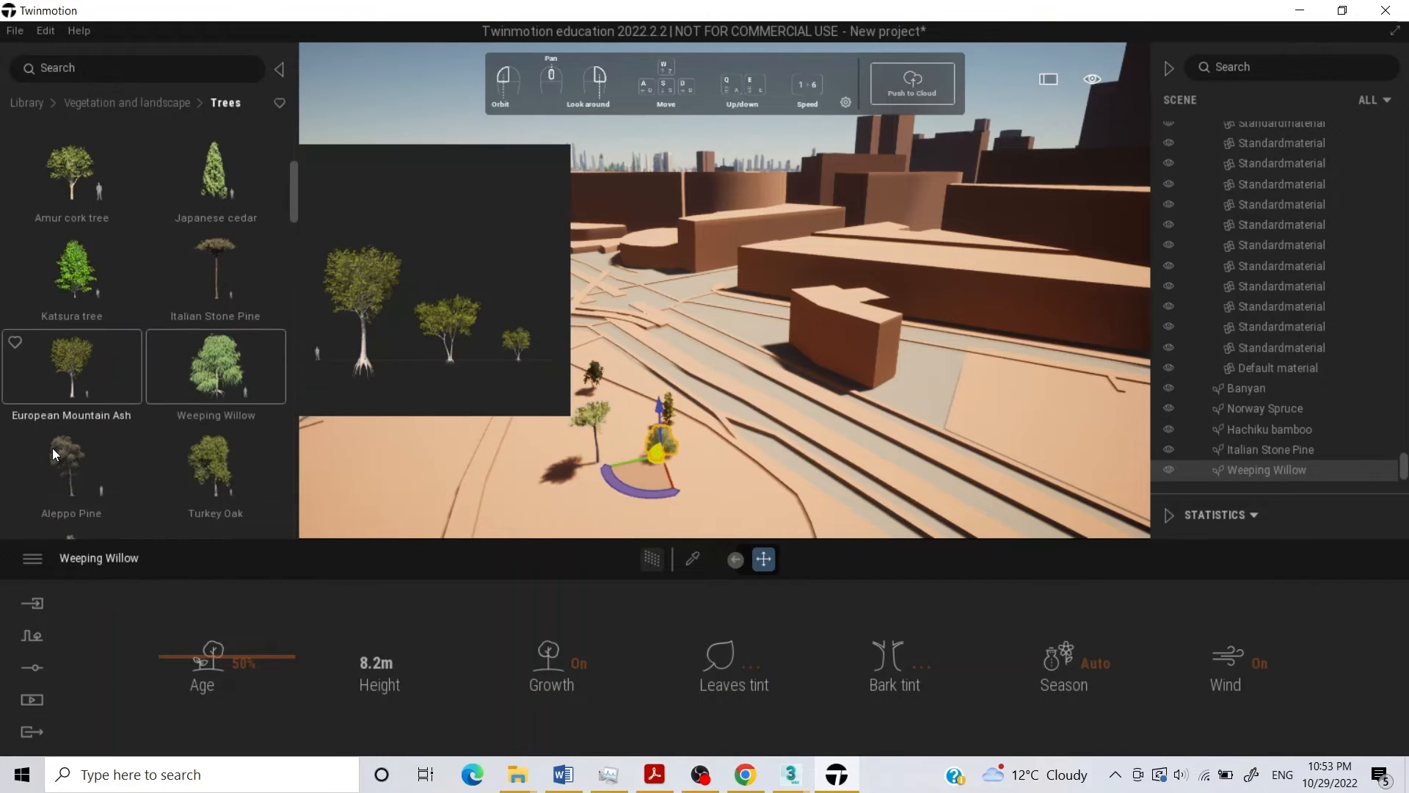
{"action": "left_click_drag", "start_coordinate": [71, 366], "coordinate": [703, 480]}
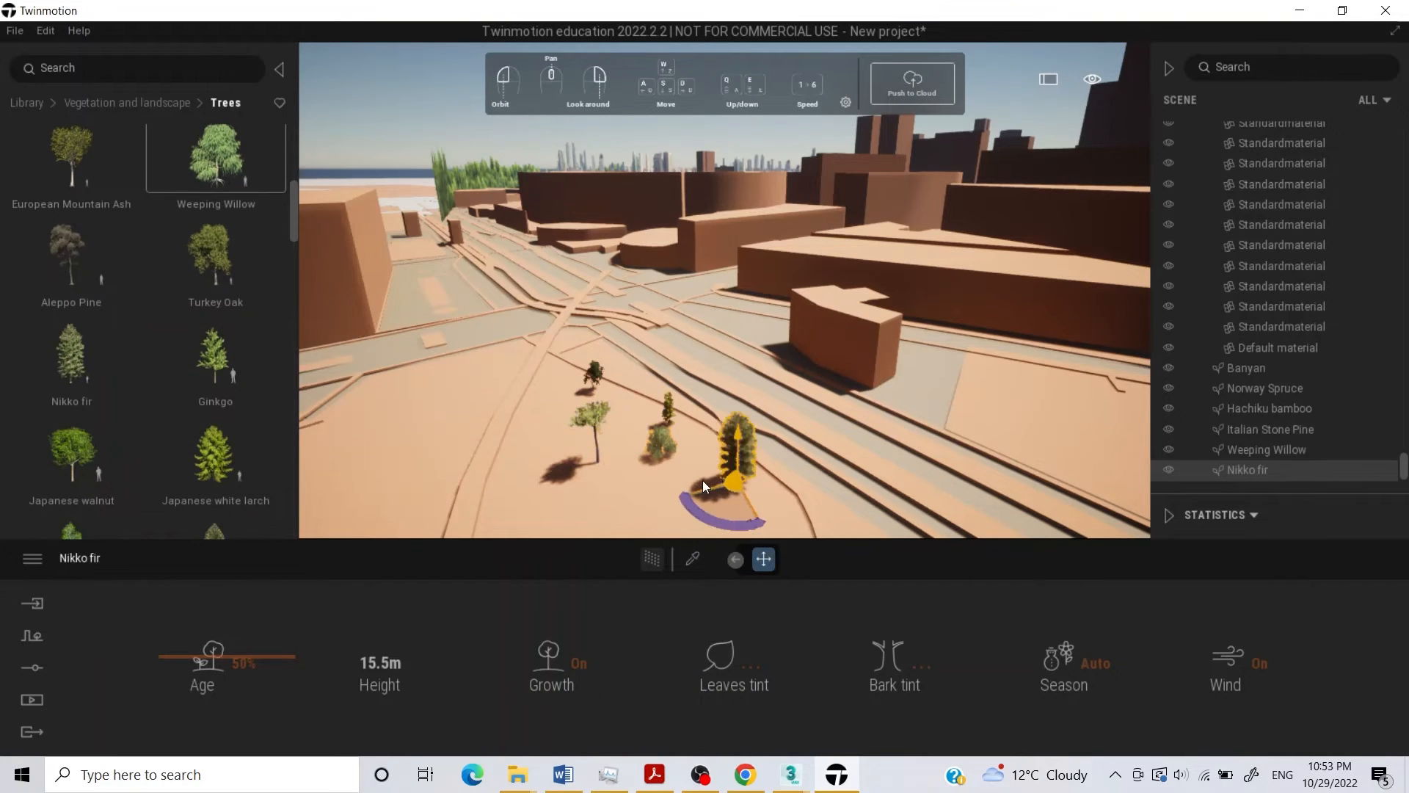
{"action": "scroll", "coordinate": [158, 455], "scroll_direction": "down", "scroll_amount": 3}
{"action": "left_click_drag", "start_coordinate": [205, 458], "coordinate": [574, 493]}
{"action": "scroll", "coordinate": [227, 402], "scroll_direction": "down", "scroll_amount": 4}
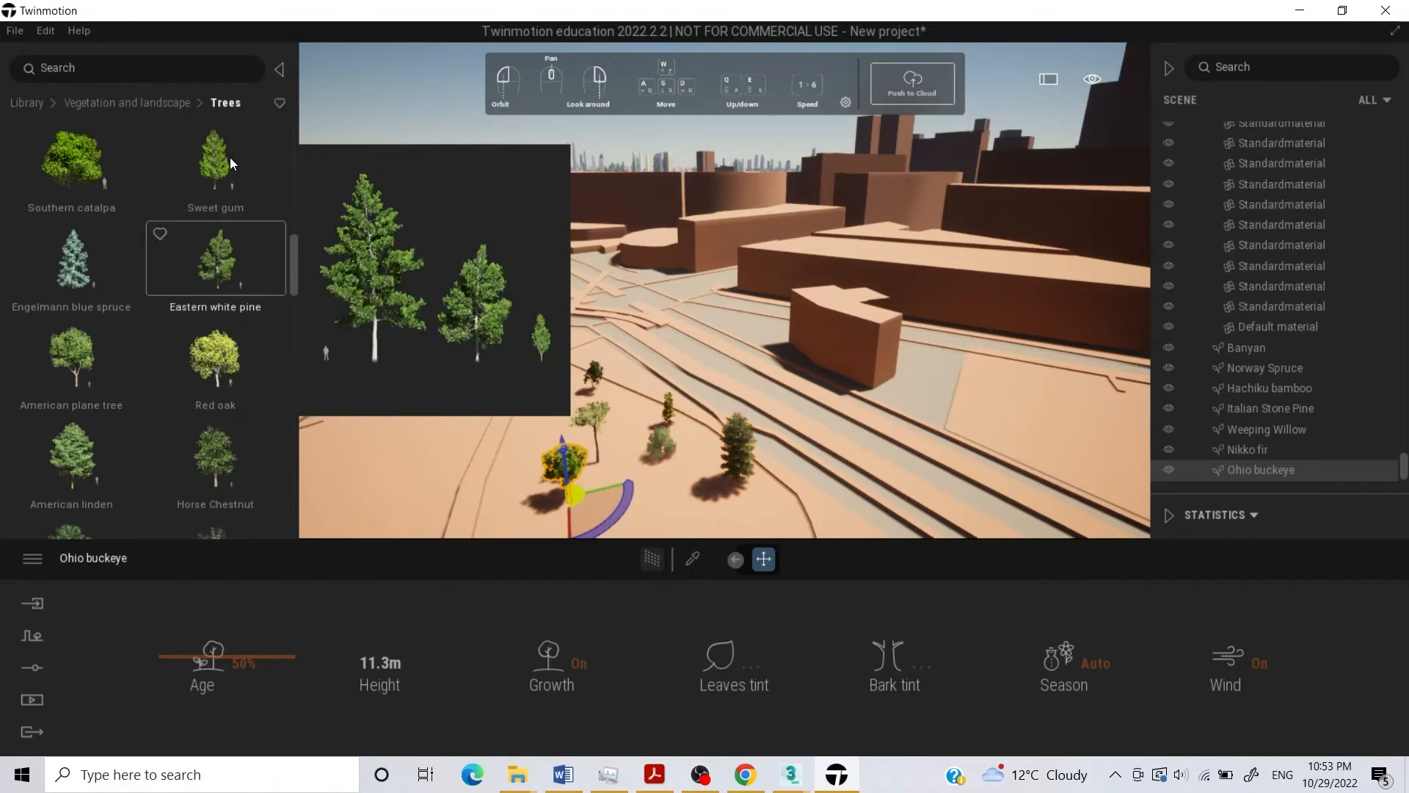
Place the Tropical palm 1 and Tropical palm 3 bushes among the trees in the foreground.
{"action": "left_click", "coordinate": [97, 100]}
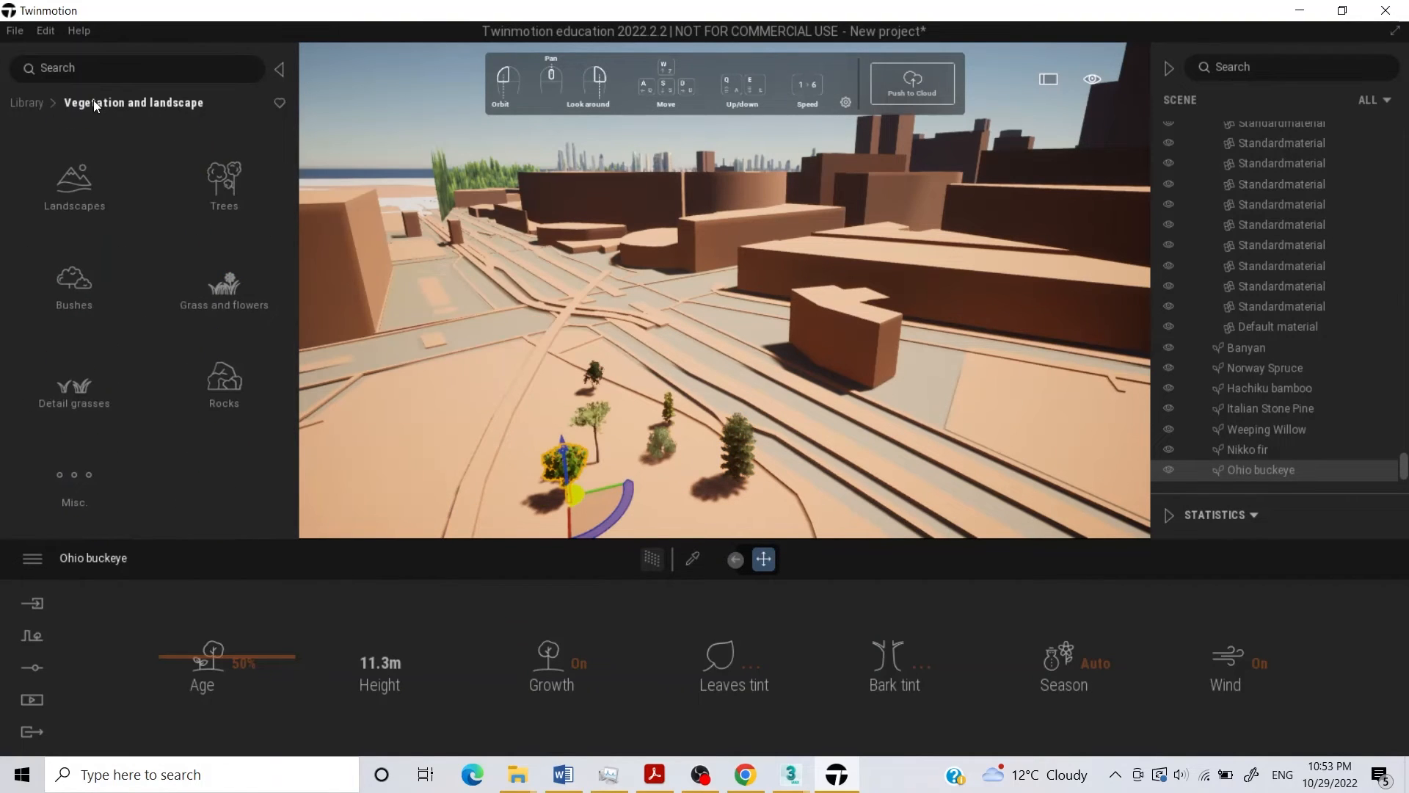
{"action": "left_click", "coordinate": [96, 191]}
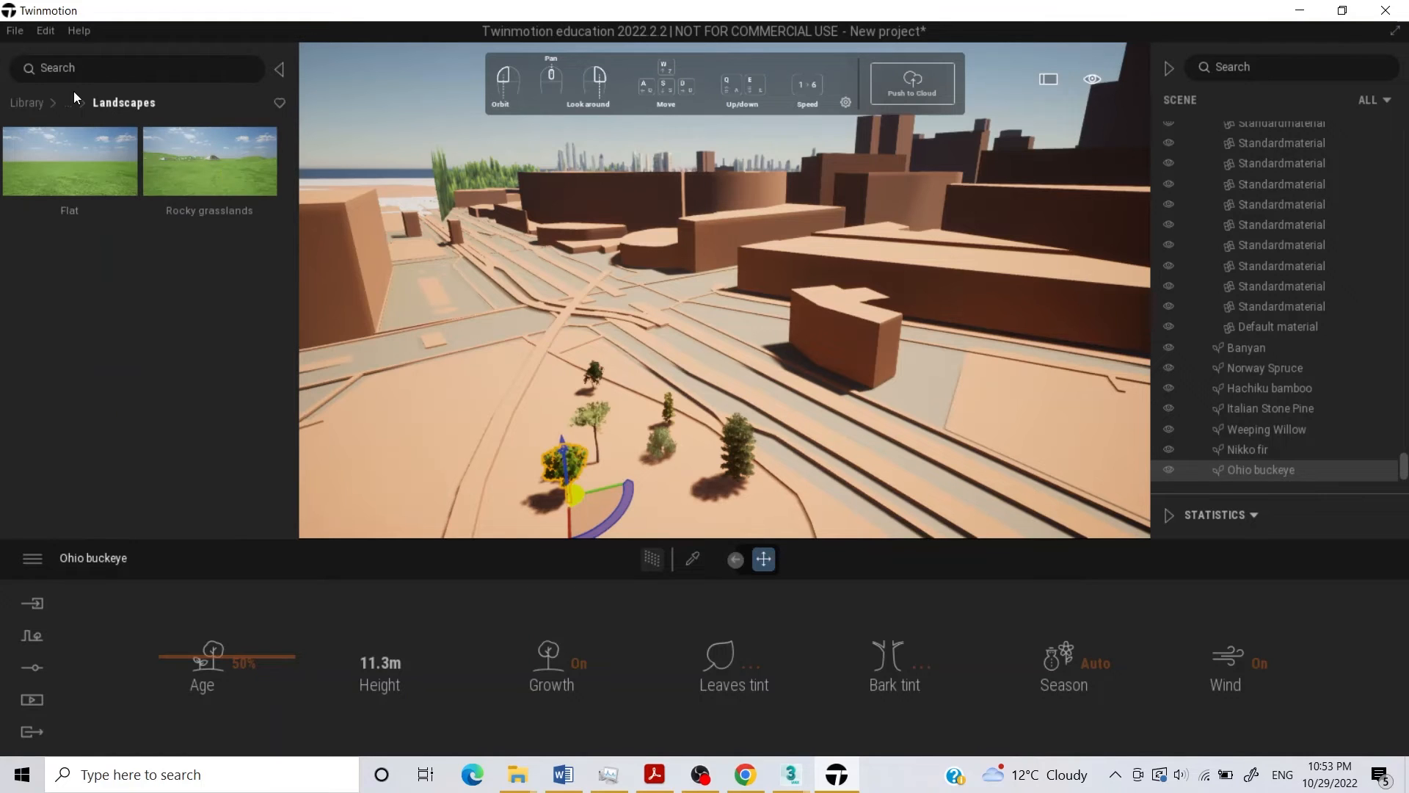
{"action": "left_click", "coordinate": [44, 109]}
{"action": "left_click", "coordinate": [205, 180]}
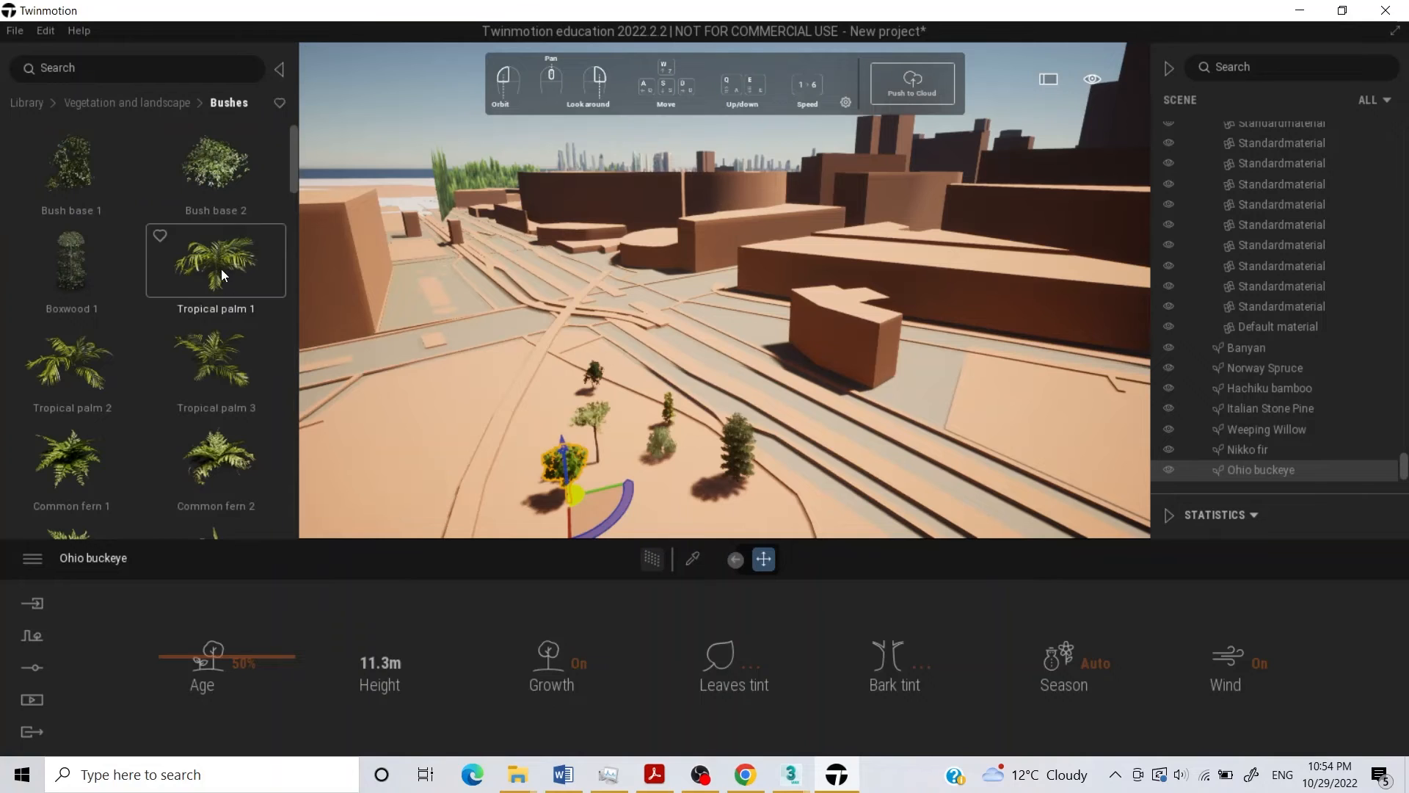
{"action": "left_click_drag", "start_coordinate": [222, 268], "coordinate": [644, 497]}
{"action": "left_click_drag", "start_coordinate": [213, 360], "coordinate": [603, 449]}
Place the Rock 3 asset on the ground between the trees.
{"action": "left_click", "coordinate": [122, 104]}
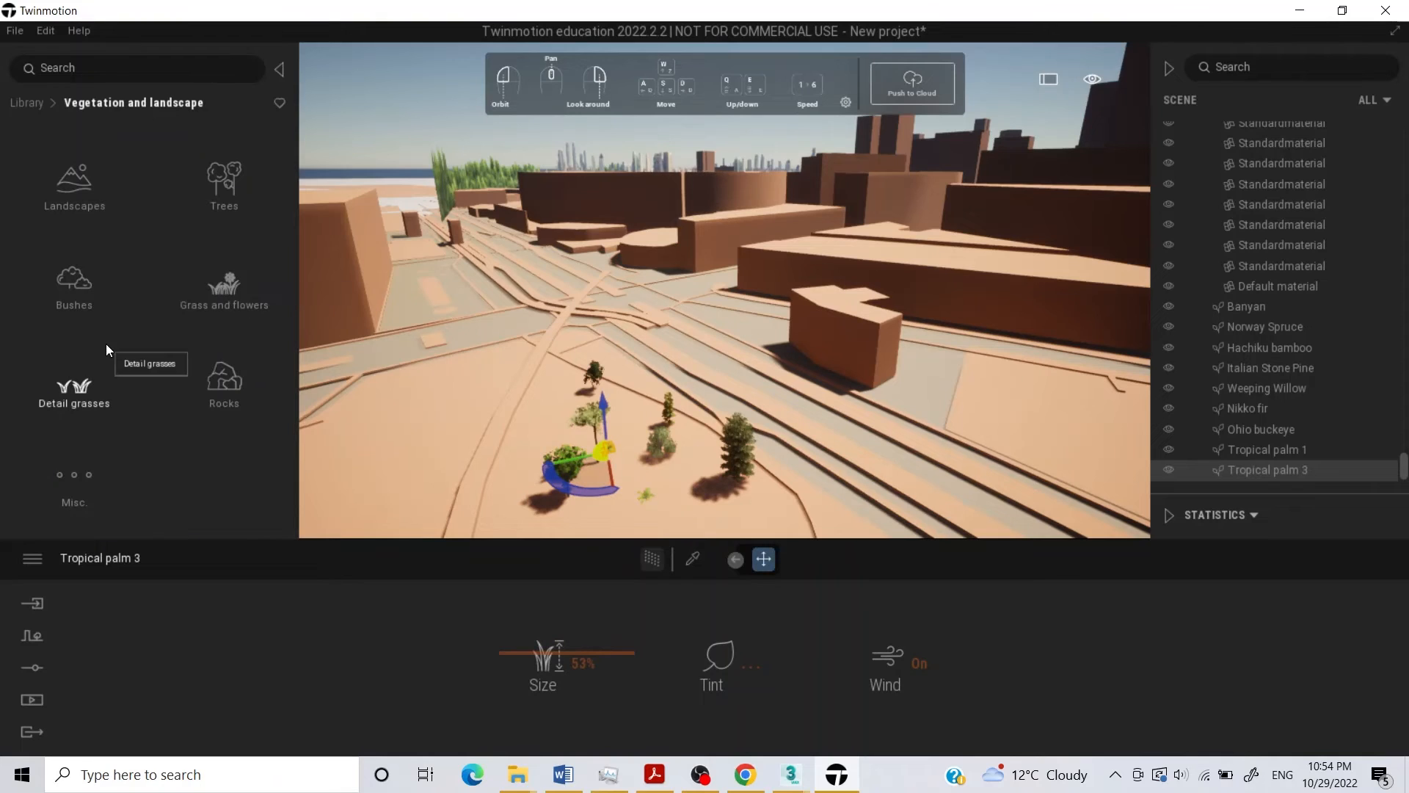
{"action": "left_click", "coordinate": [214, 381]}
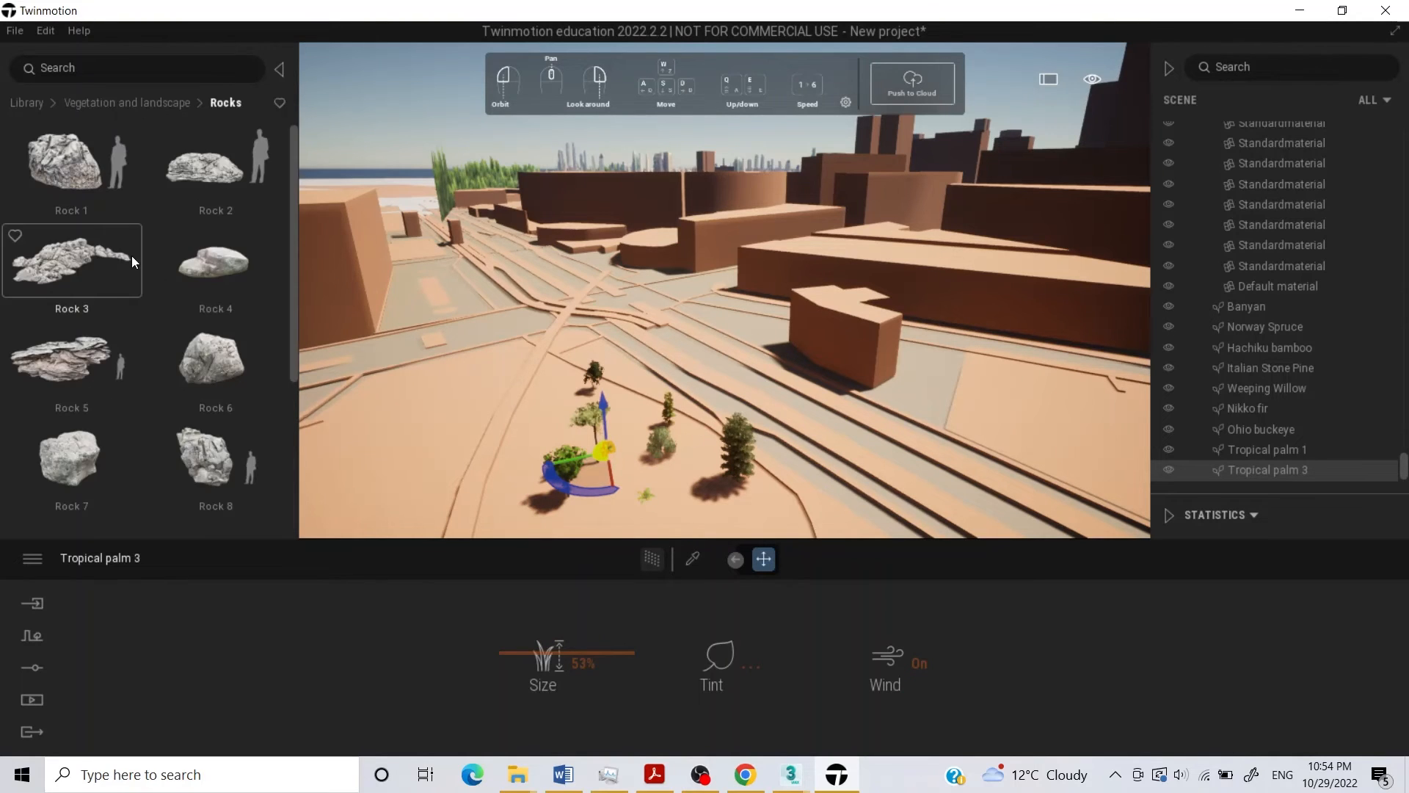
{"action": "left_click_drag", "start_coordinate": [623, 458], "coordinate": [635, 465]}
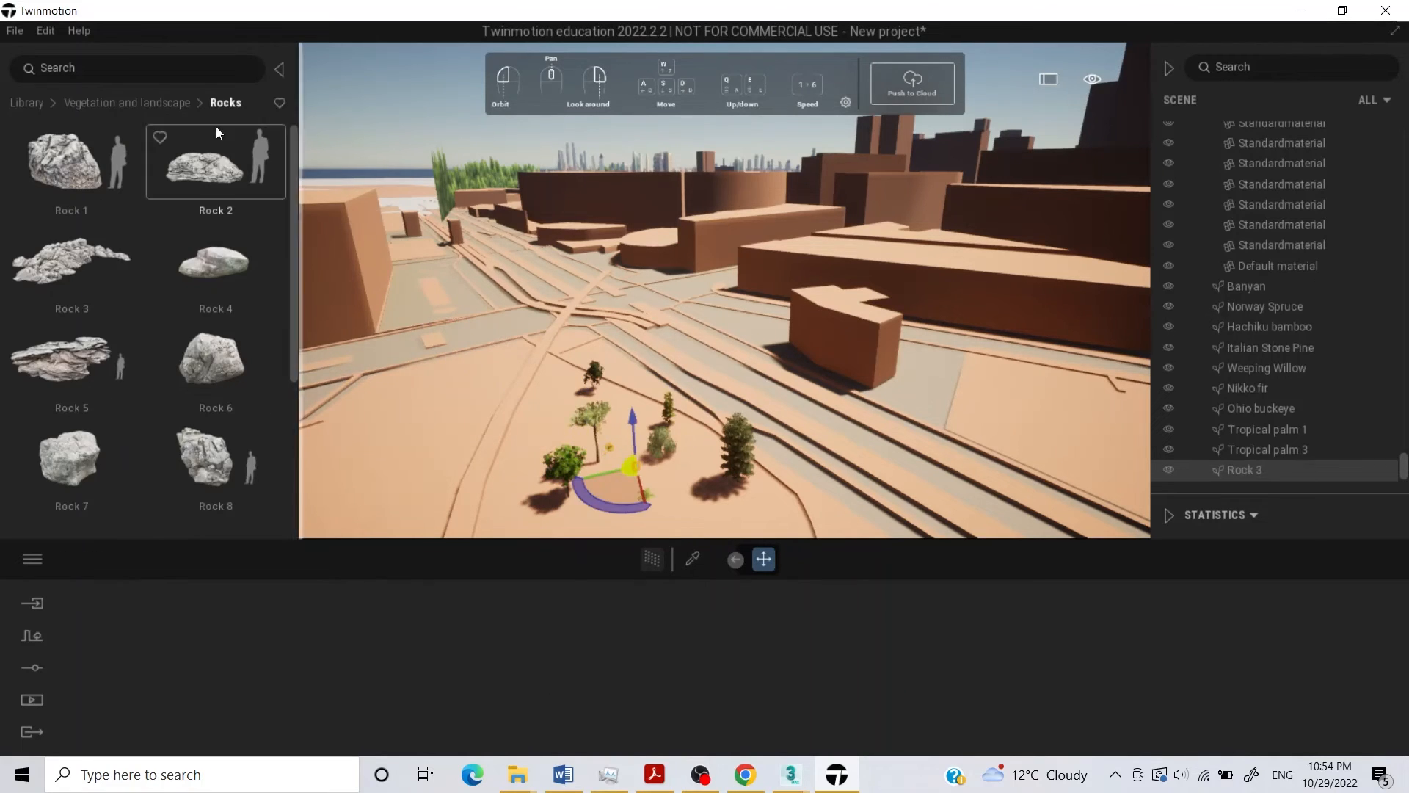
Place the Fallen tree 1 asset from the miscellaneous vegetation assets on the ground near the Ohio buckeye.
{"action": "left_click", "coordinate": [150, 110]}
{"action": "left_click", "coordinate": [77, 476]}
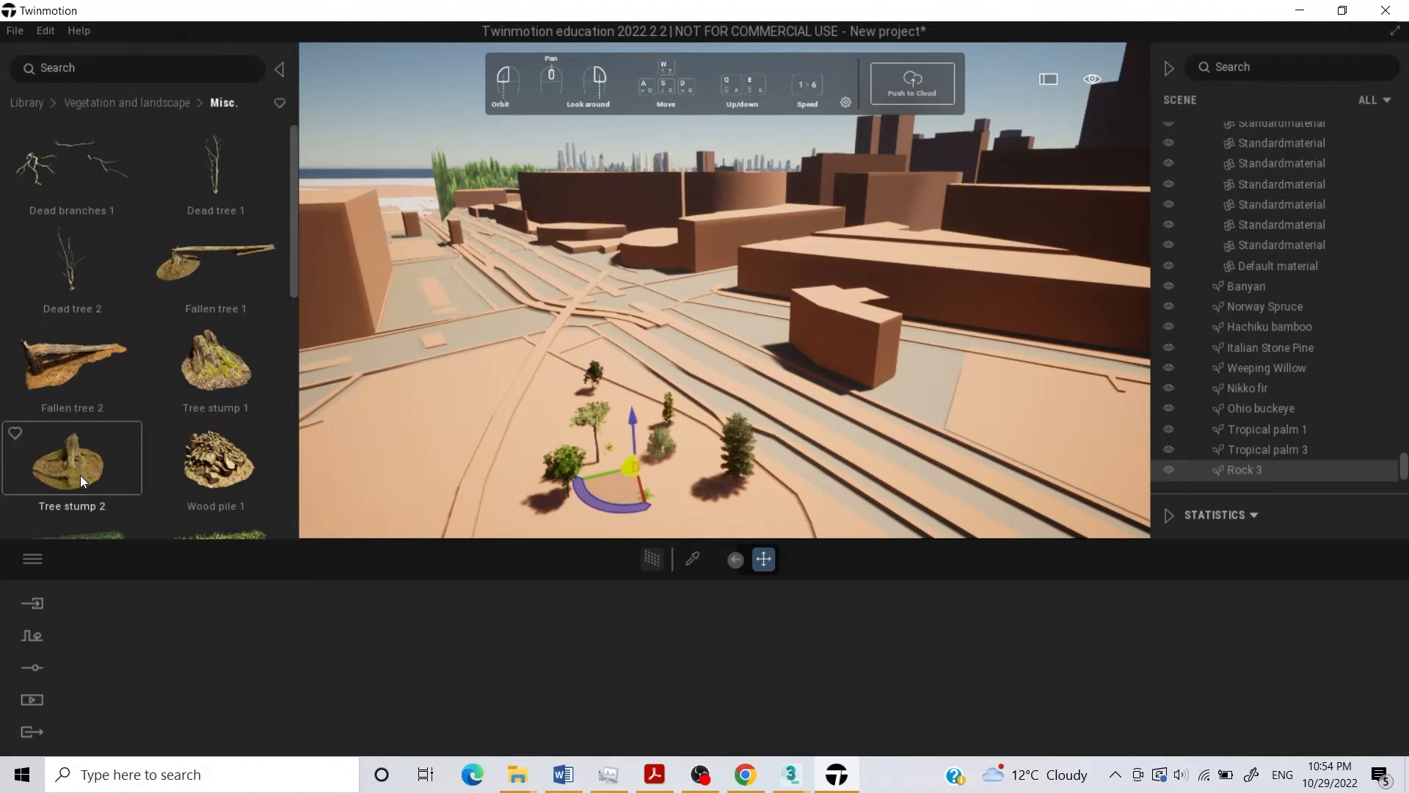
{"action": "scroll", "coordinate": [103, 205], "scroll_direction": "down", "scroll_amount": 2}
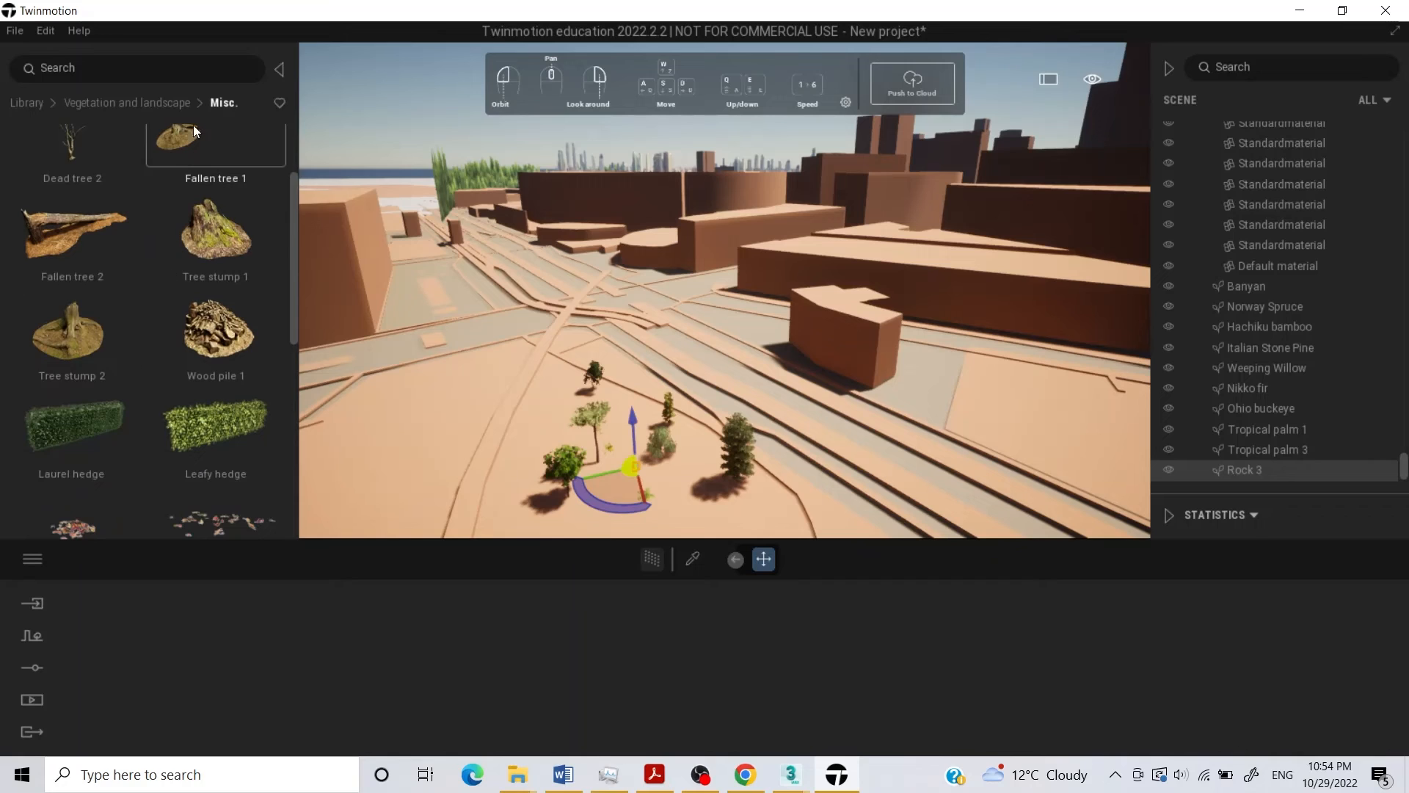
{"action": "left_click_drag", "start_coordinate": [192, 125], "coordinate": [610, 491]}
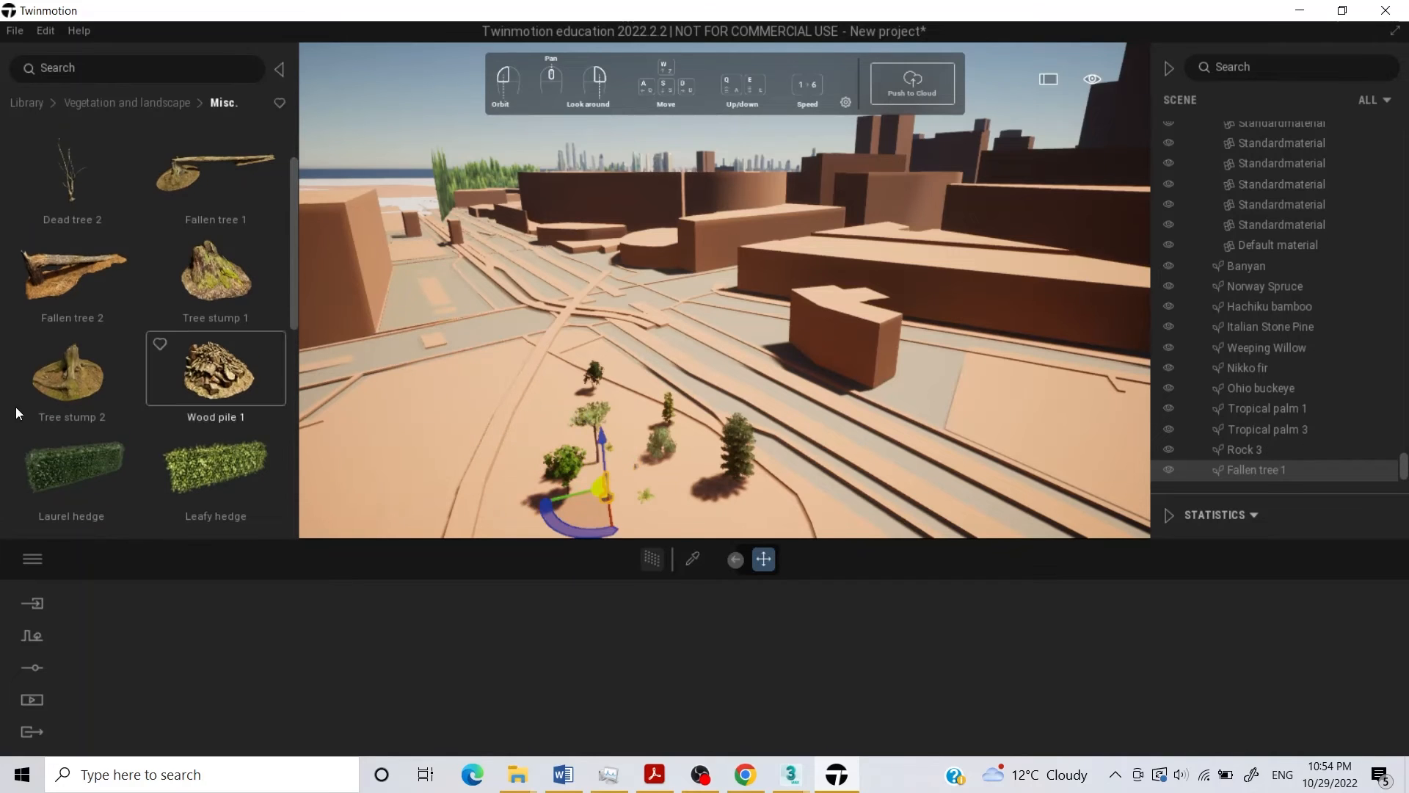
Place the Lily and Thieg benches from the city objects on the ground among the foreground trees.
{"action": "scroll", "coordinate": [186, 333], "scroll_direction": "down", "scroll_amount": 1}
{"action": "left_click", "coordinate": [118, 103]}
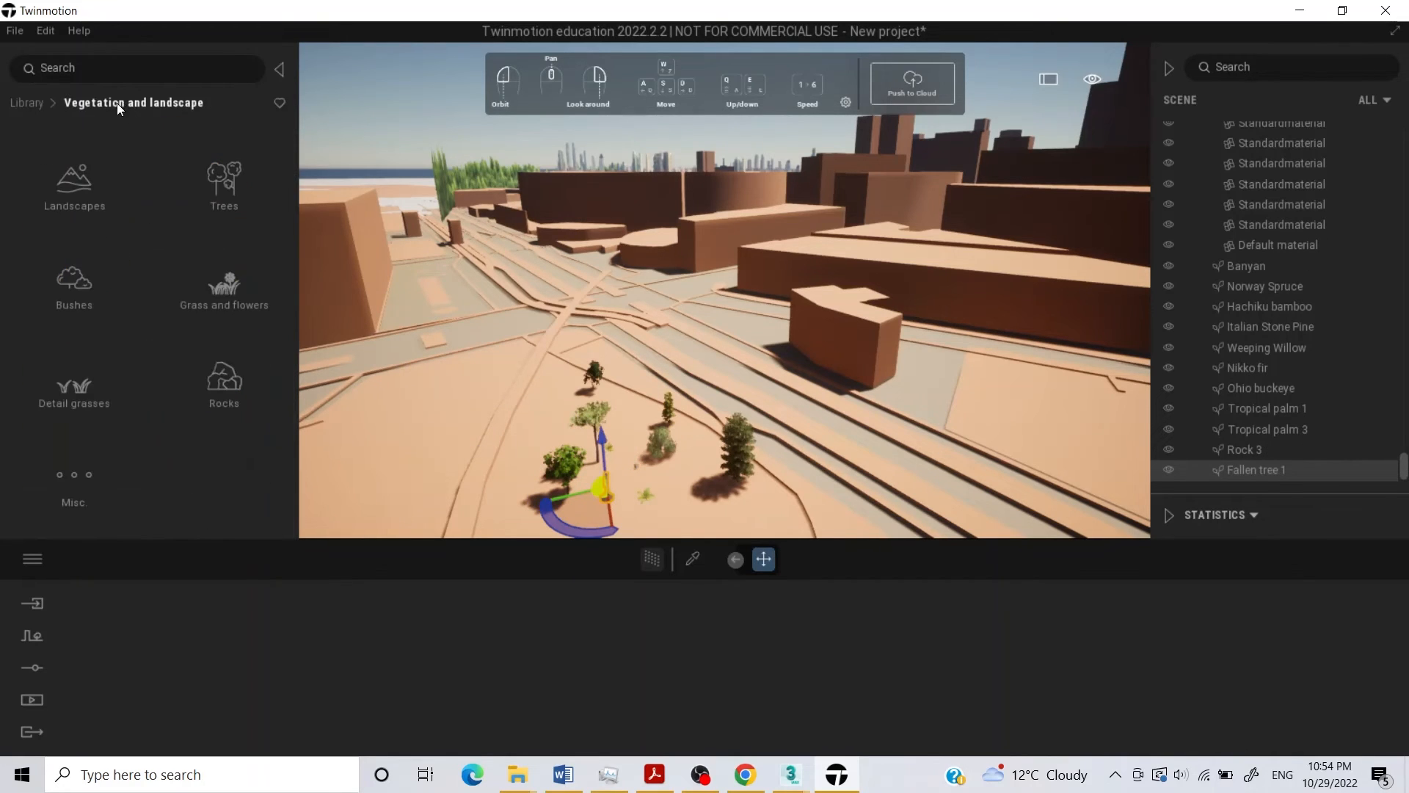
{"action": "left_click", "coordinate": [34, 102]}
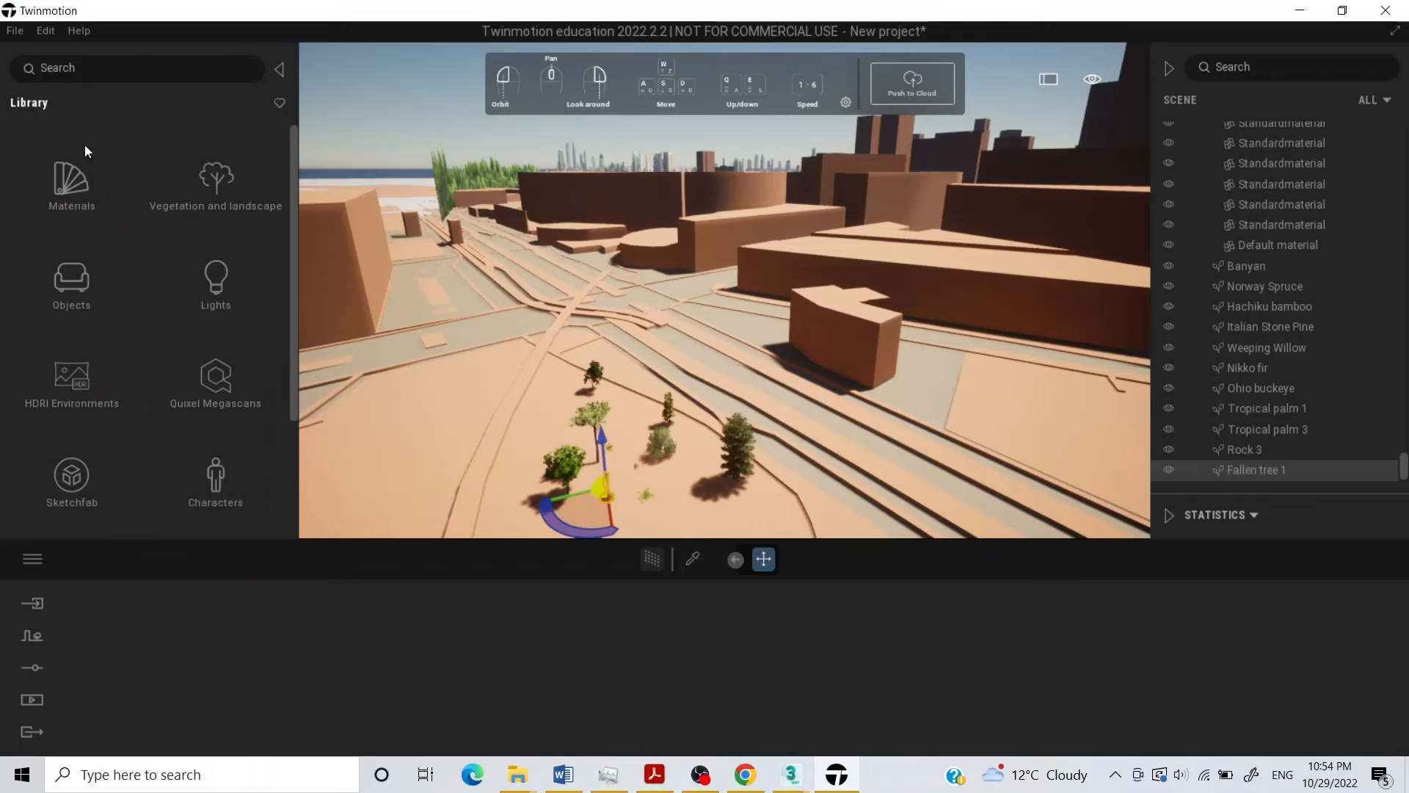
{"action": "left_click", "coordinate": [92, 303]}
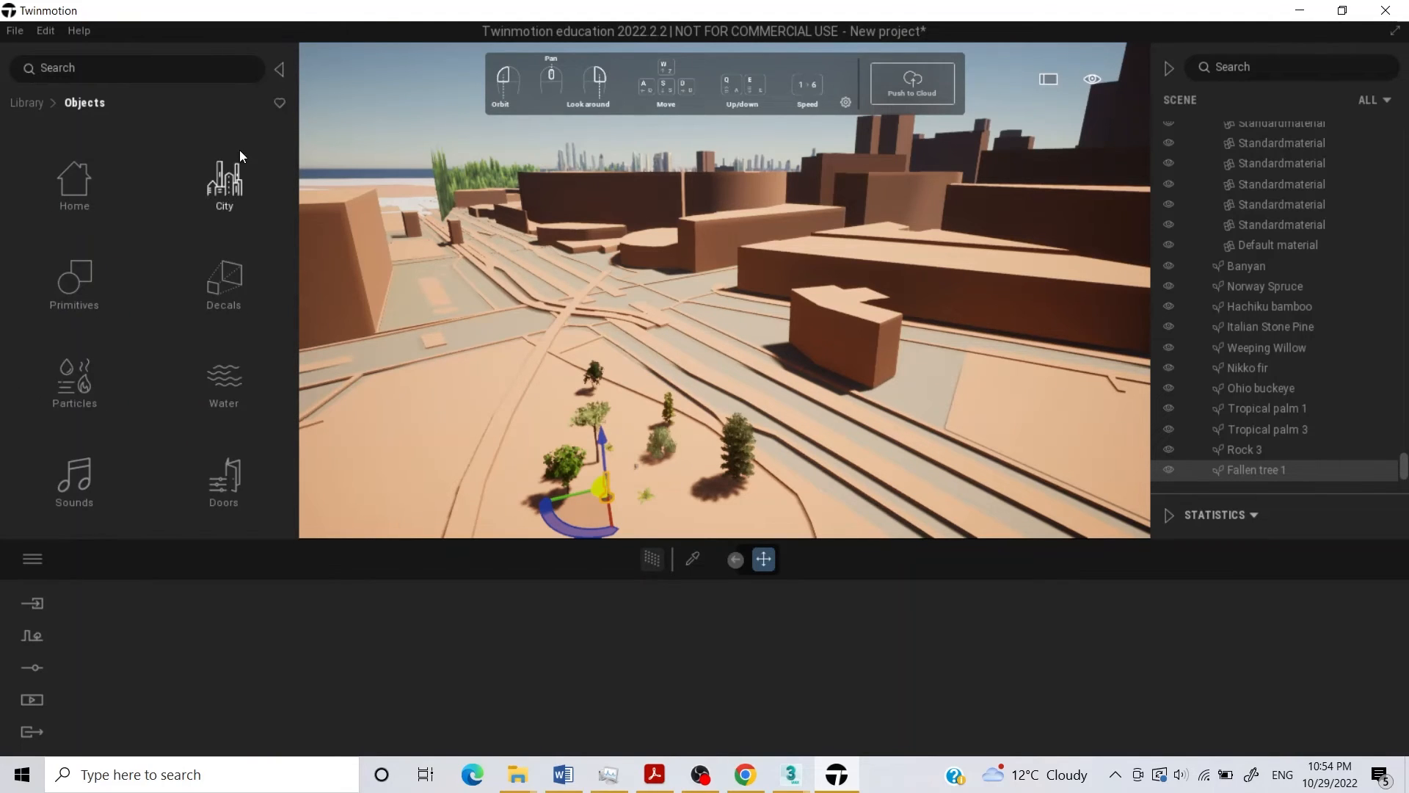
{"action": "left_click", "coordinate": [240, 171]}
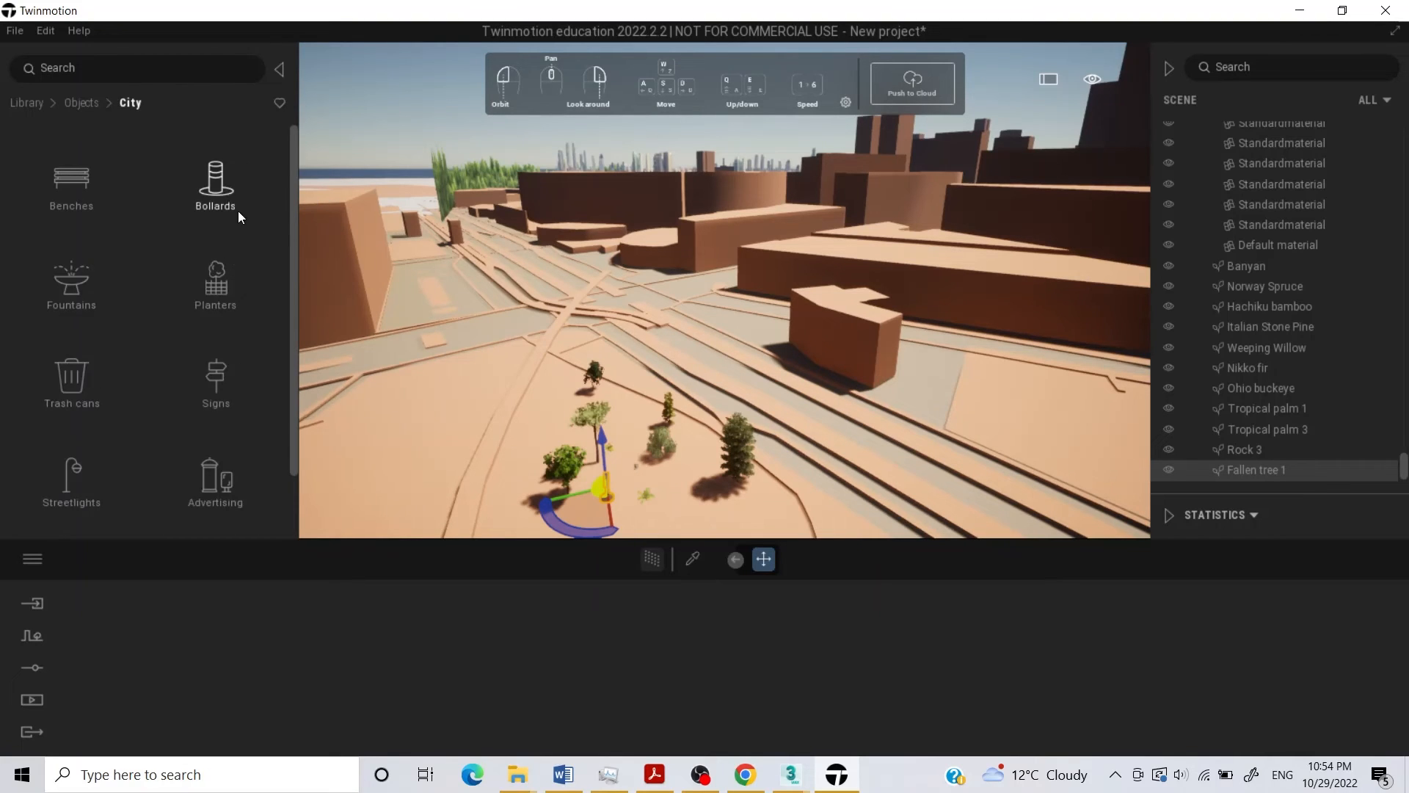
{"action": "scroll", "coordinate": [208, 298], "scroll_direction": "down", "scroll_amount": 1}
{"action": "scroll", "coordinate": [210, 401], "scroll_direction": "up", "scroll_amount": 1}
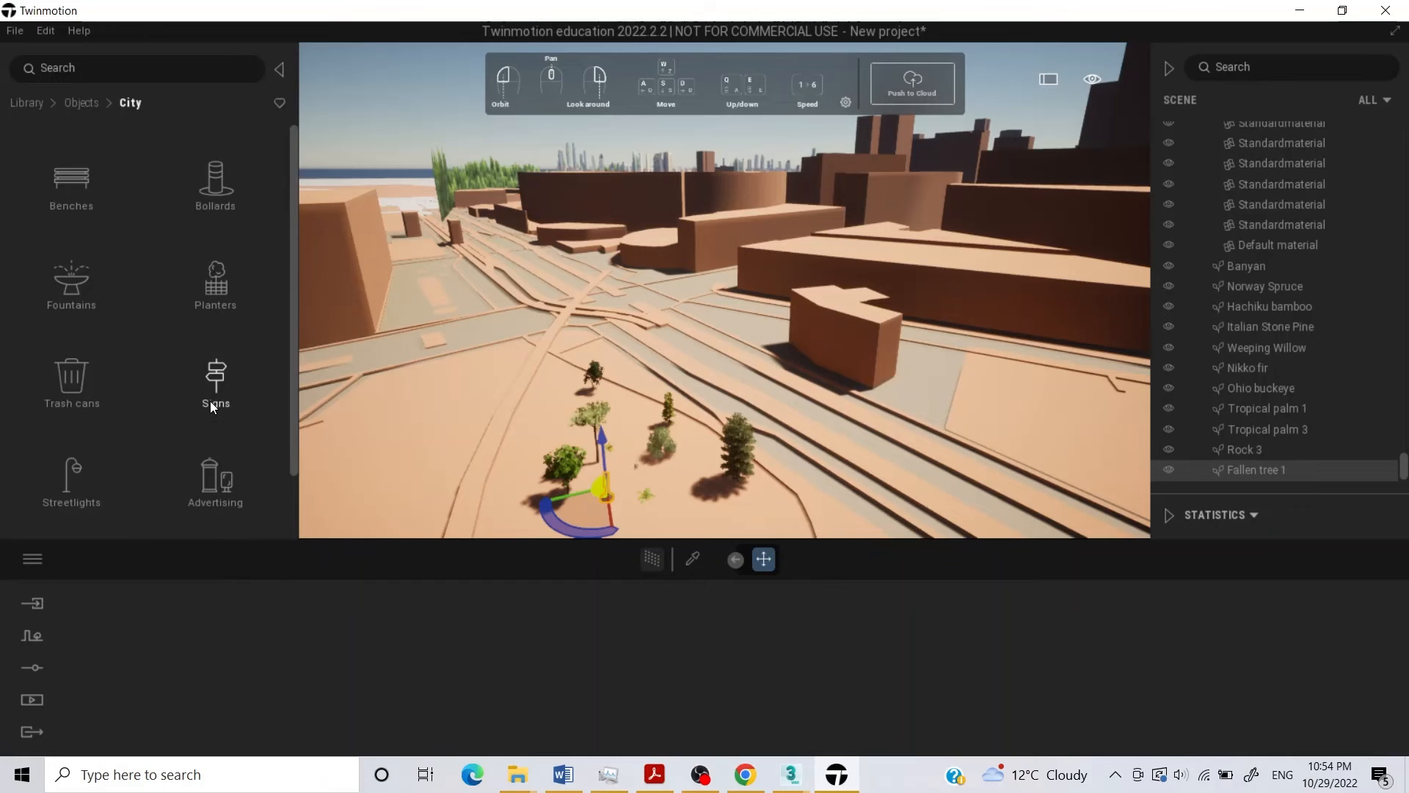
{"action": "left_click", "coordinate": [77, 178]}
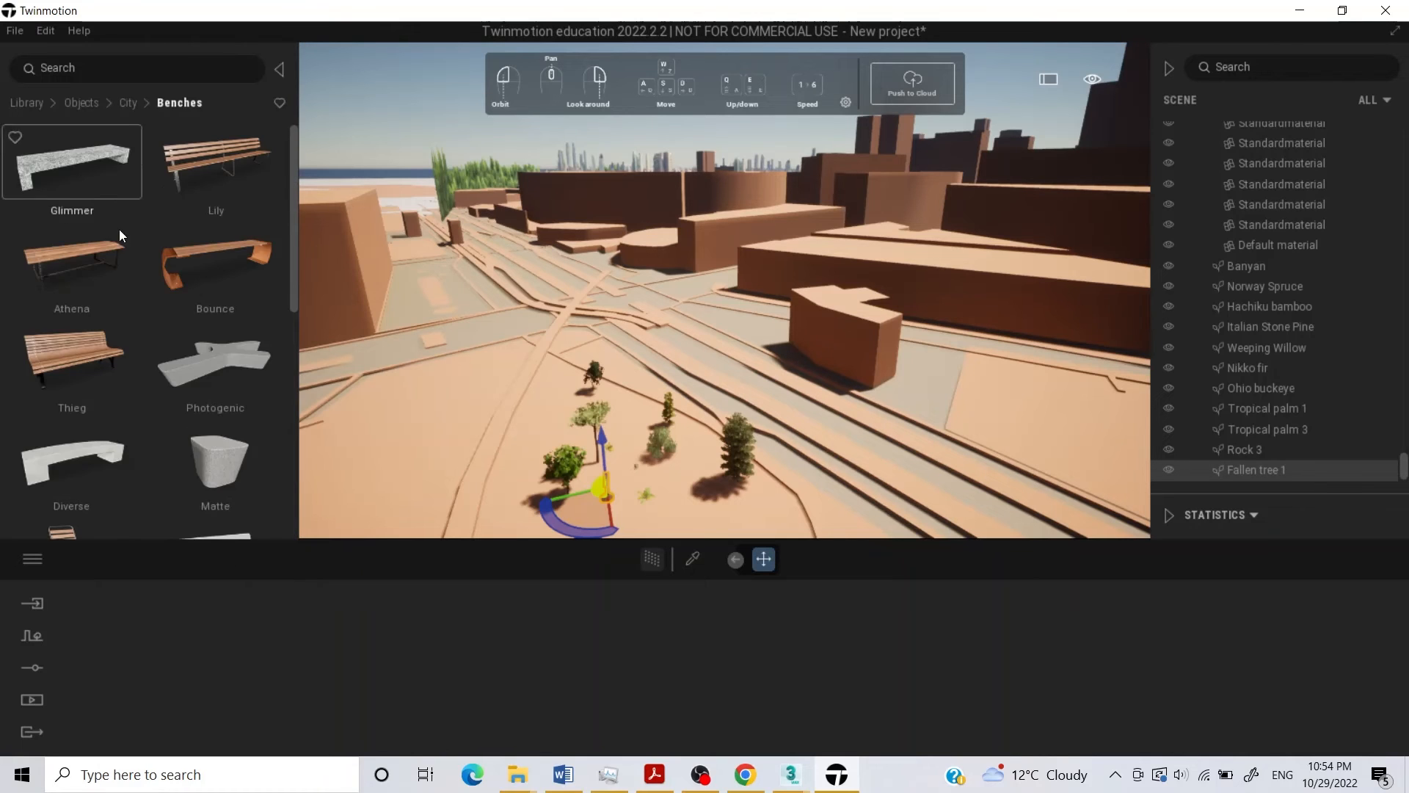
{"action": "left_click_drag", "start_coordinate": [236, 176], "coordinate": [677, 473]}
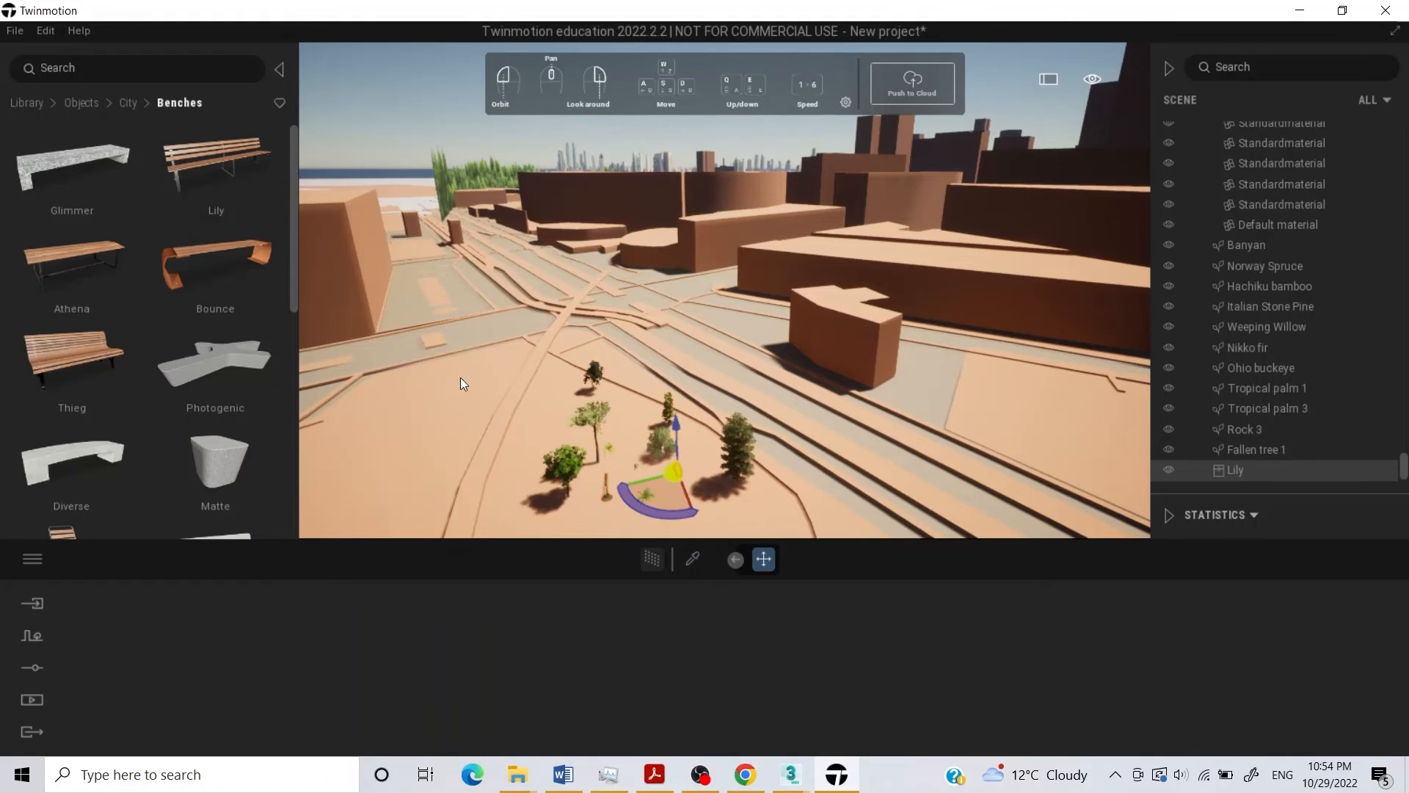
{"action": "left_click_drag", "start_coordinate": [94, 361], "coordinate": [671, 505]}
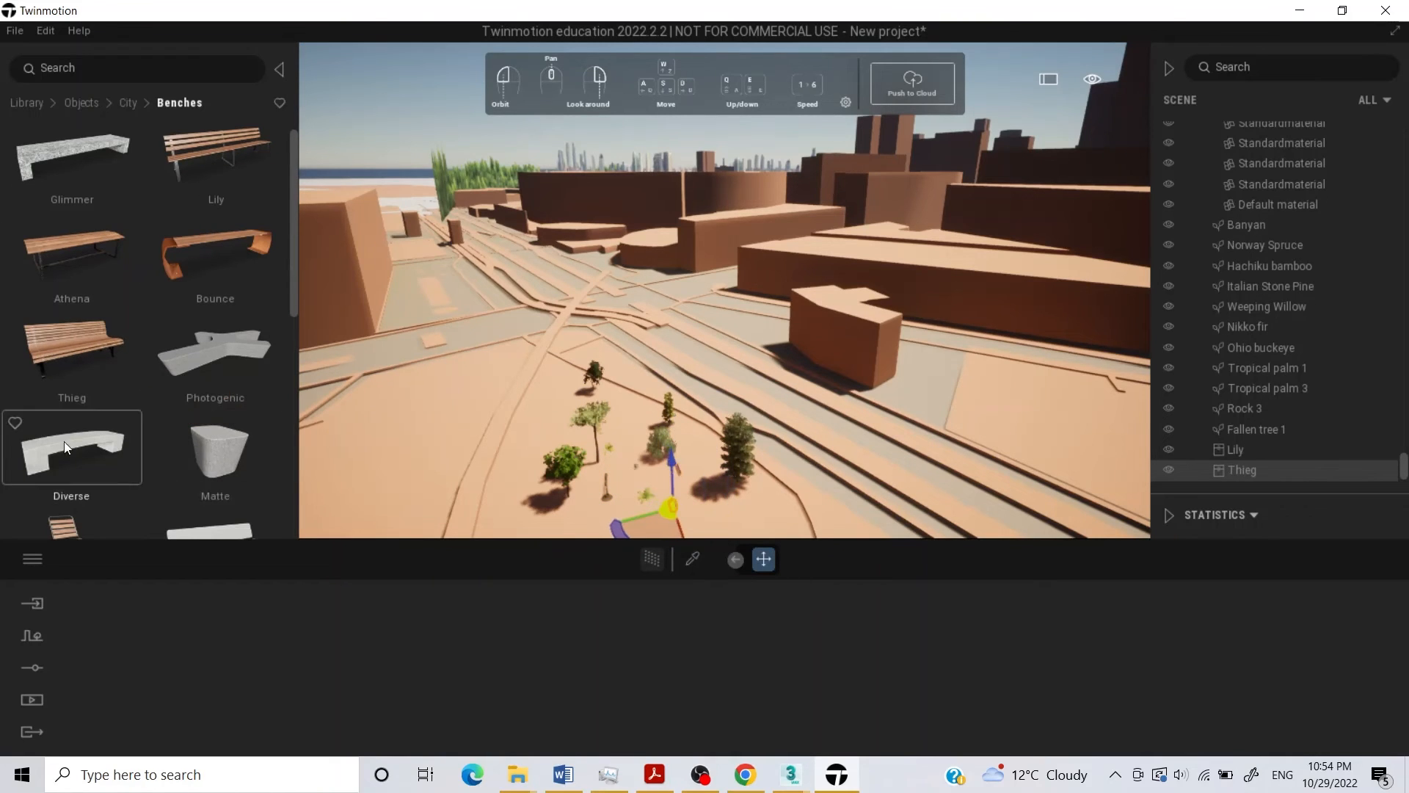
{"action": "scroll", "coordinate": [64, 442], "scroll_direction": "down", "scroll_amount": 1}
{"action": "scroll", "coordinate": [85, 434], "scroll_direction": "down", "scroll_amount": 1}
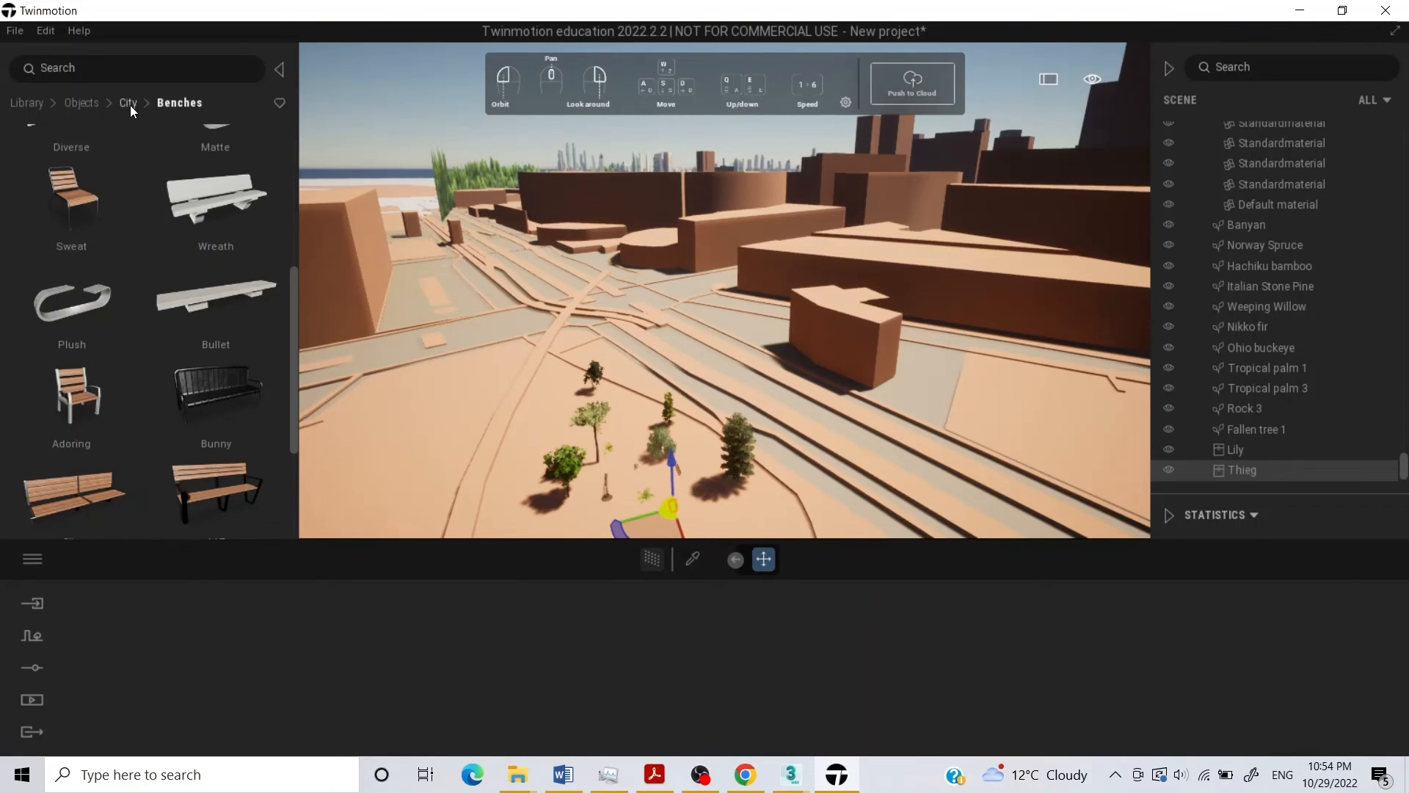
Place the animated human Amir on the ground between the foreground trees.
{"action": "left_click", "coordinate": [129, 102]}
{"action": "left_click", "coordinate": [81, 102]}
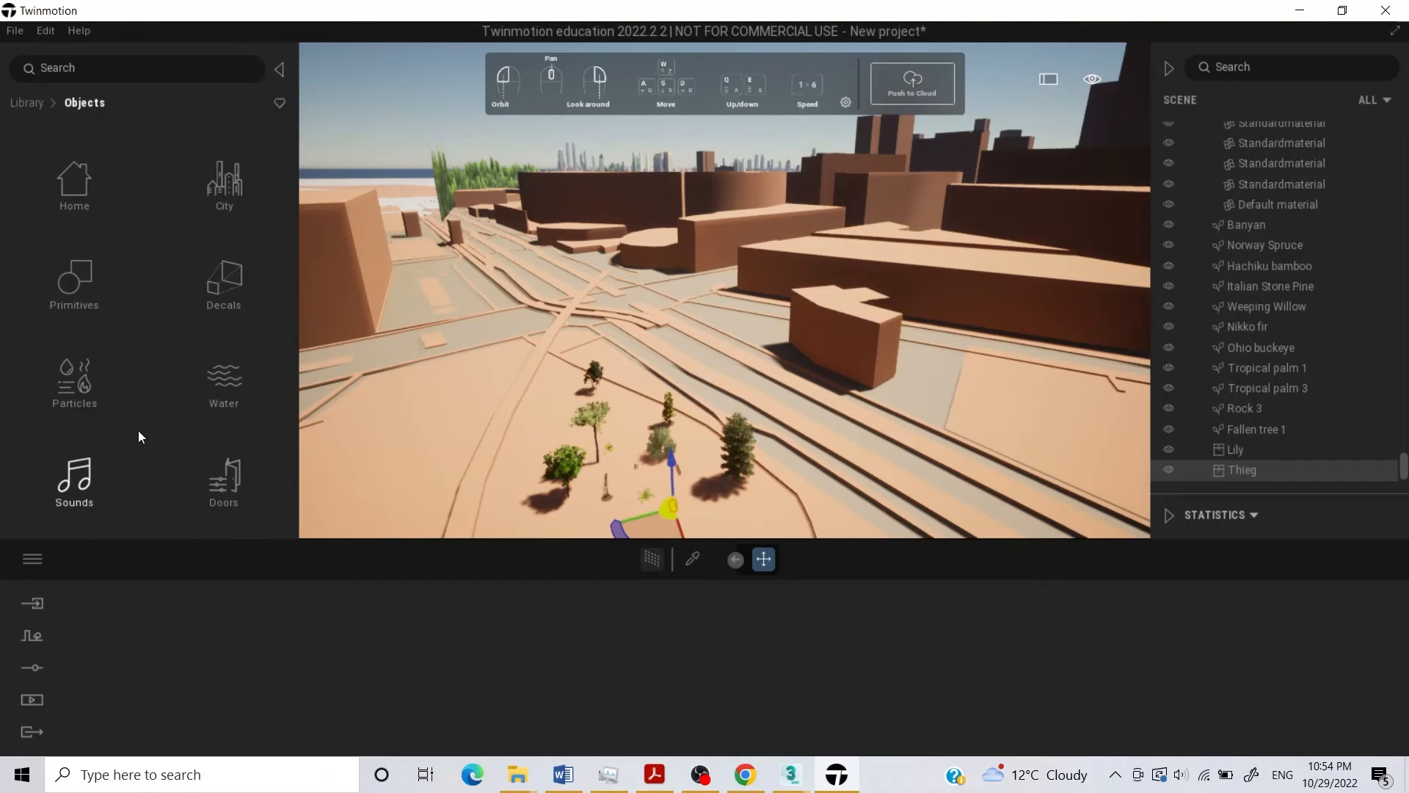
{"action": "left_click", "coordinate": [37, 104]}
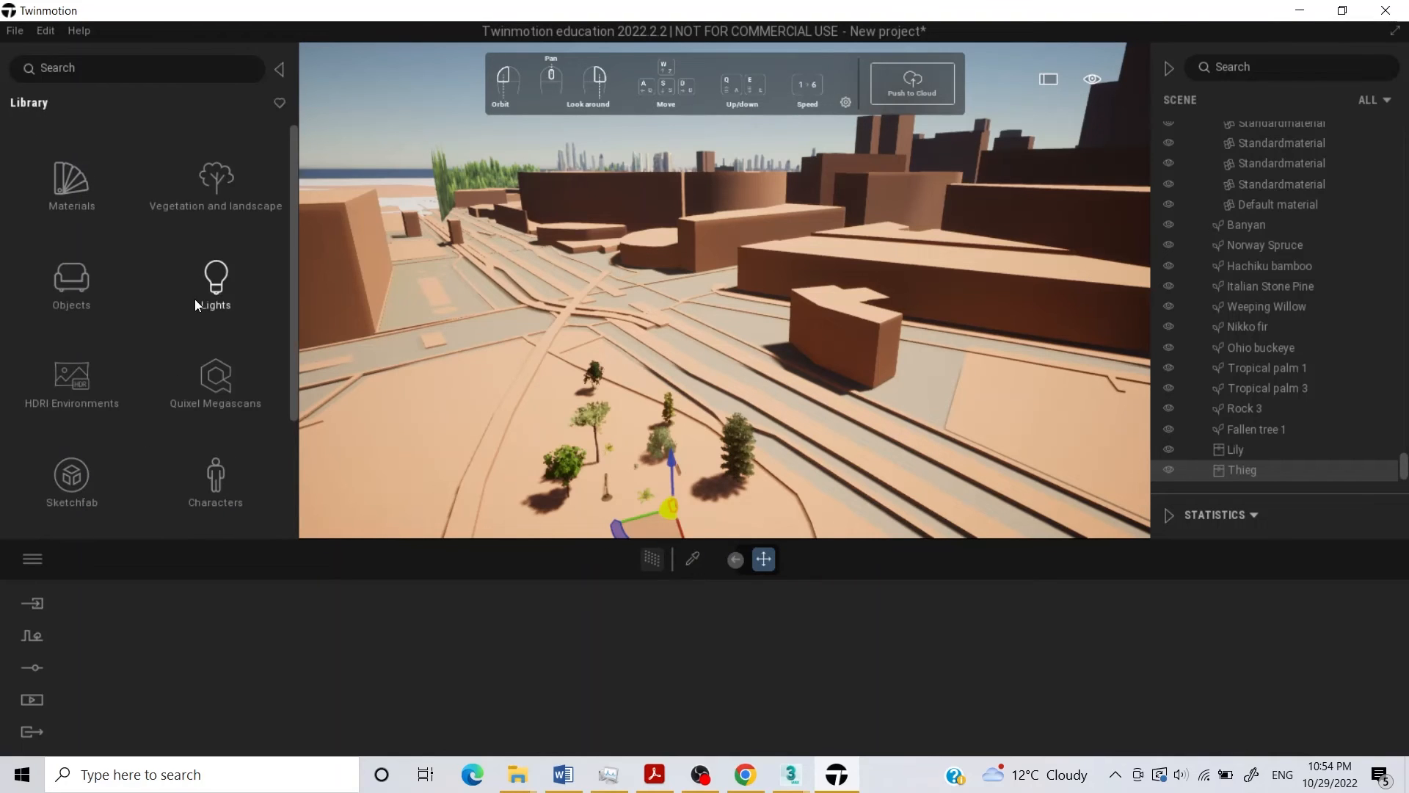
{"action": "scroll", "coordinate": [161, 324], "scroll_direction": "down", "scroll_amount": 2}
{"action": "scroll", "coordinate": [173, 427], "scroll_direction": "down", "scroll_amount": 2}
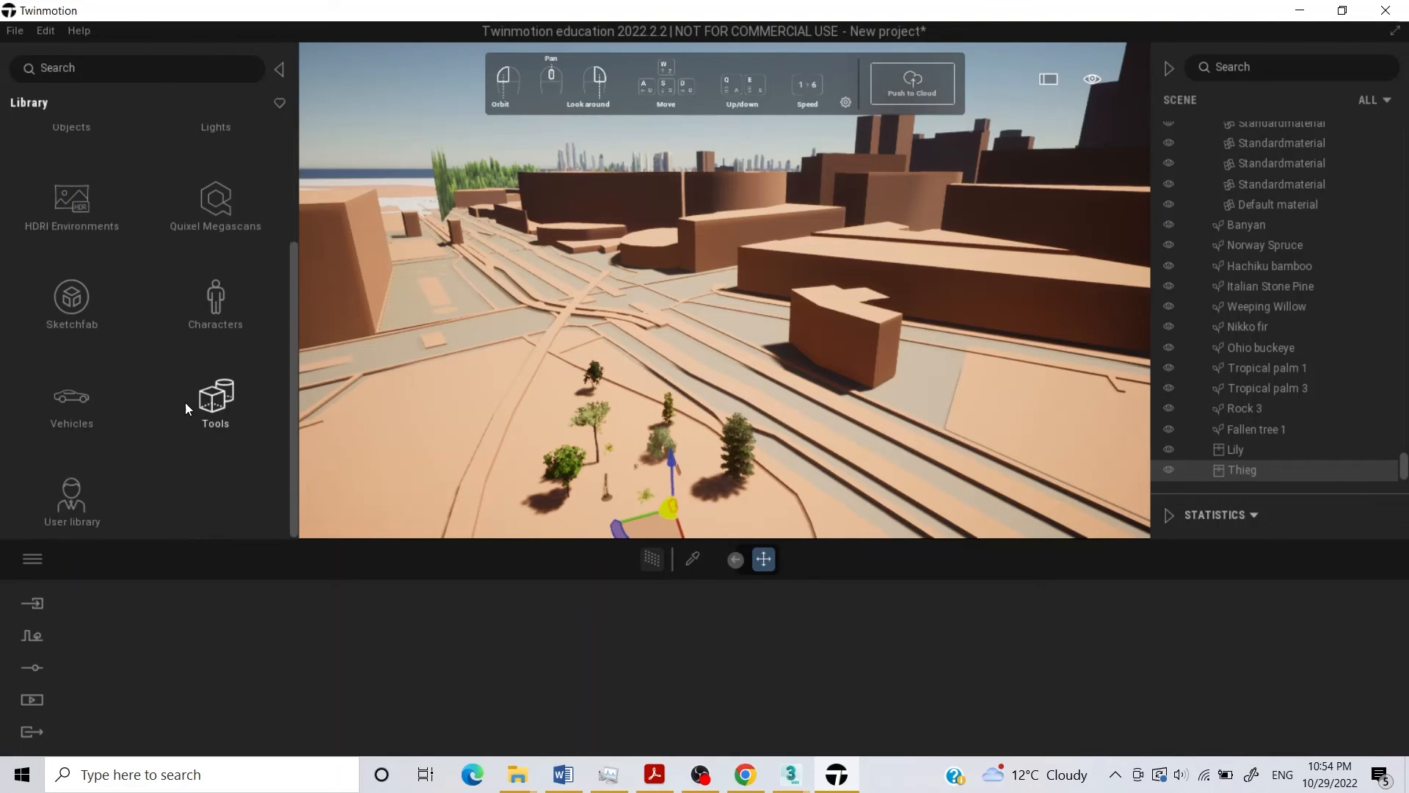
{"action": "left_click", "coordinate": [222, 324]}
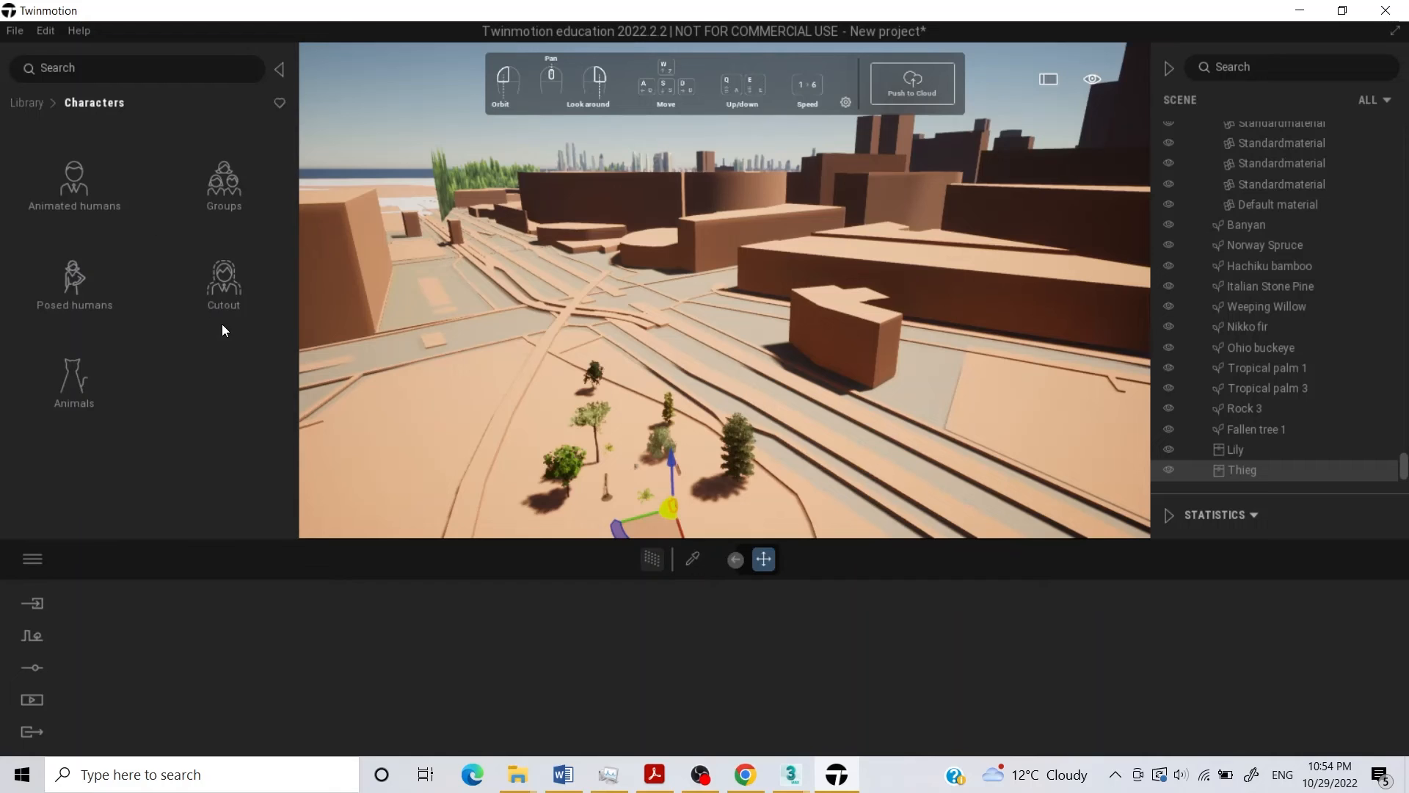
{"action": "left_click", "coordinate": [98, 186]}
{"action": "left_click_drag", "start_coordinate": [124, 199], "coordinate": [624, 462]}
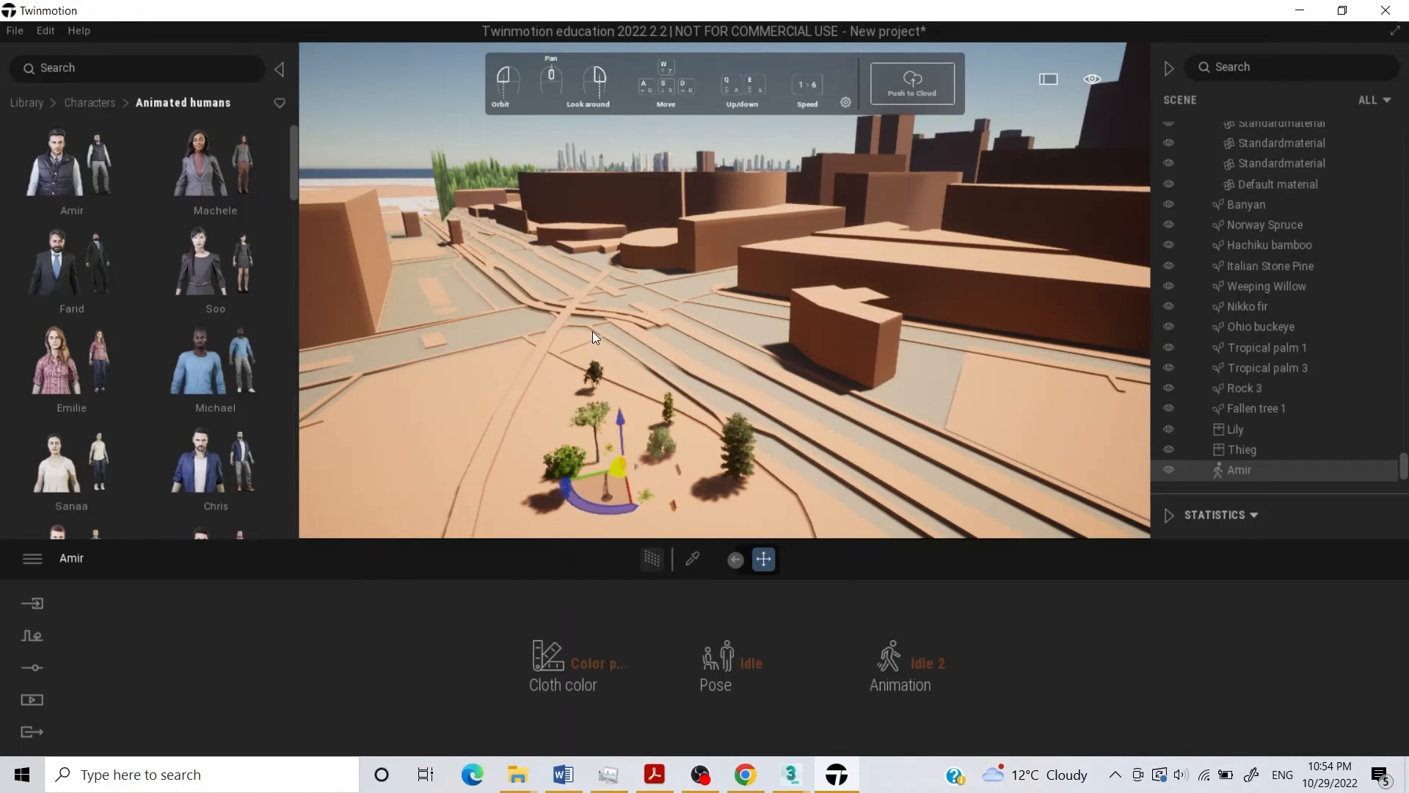
Add the animated humans Emilie and Alex to the ground around the benches and palms.
{"action": "mouse_move", "coordinate": [197, 402]}
{"action": "scroll", "coordinate": [165, 391], "scroll_direction": "down", "scroll_amount": 2}
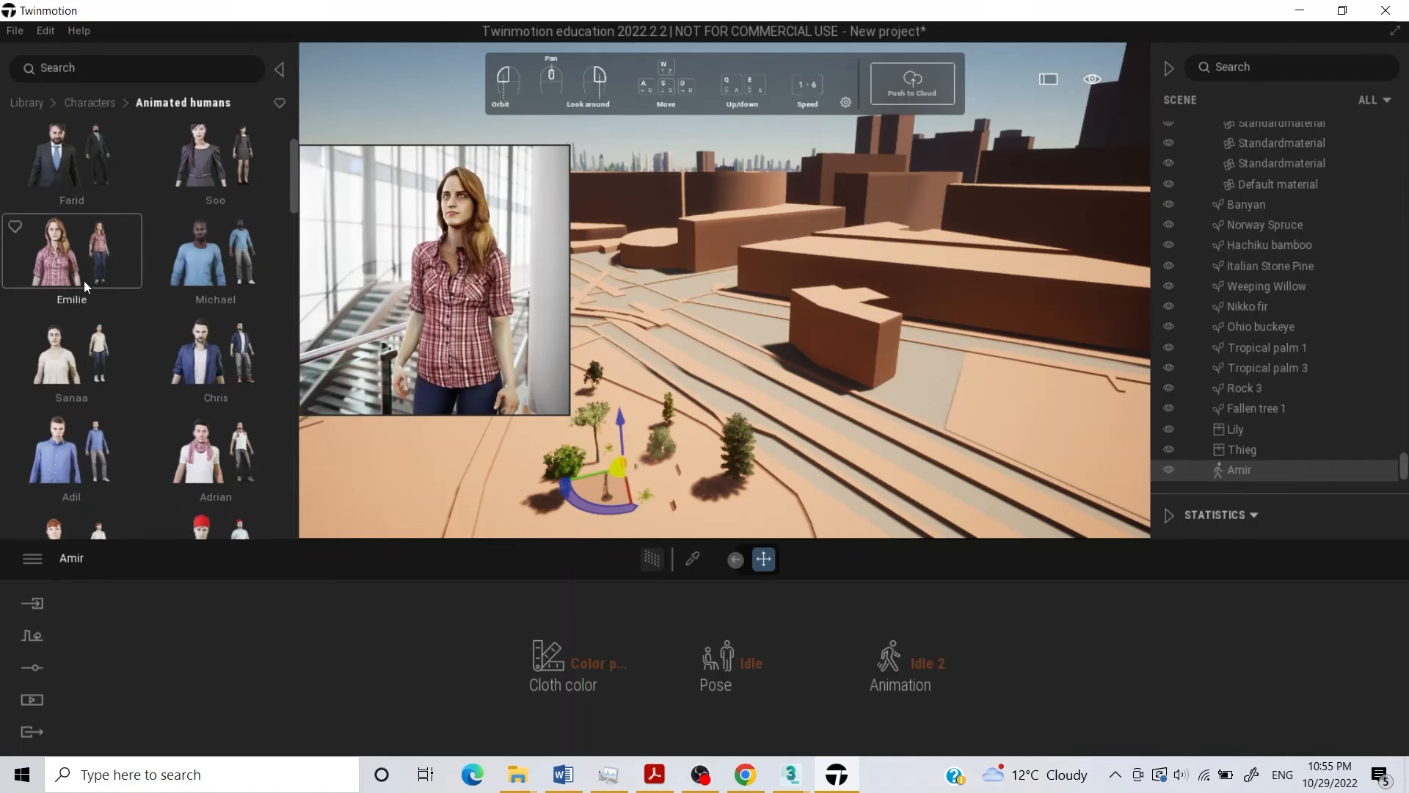
{"action": "left_click_drag", "start_coordinate": [648, 493], "coordinate": [689, 490]}
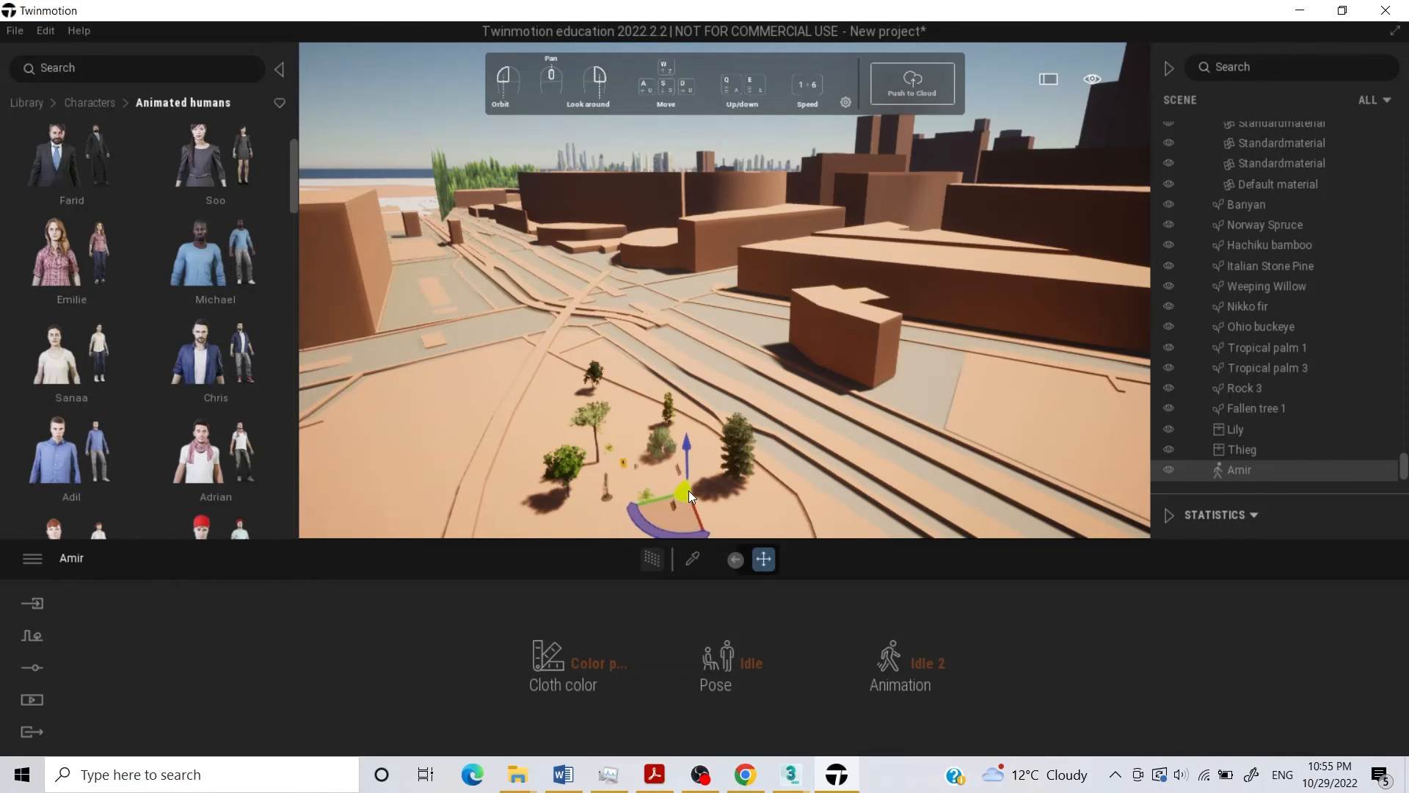
{"action": "mouse_move", "coordinate": [201, 394]}
{"action": "scroll", "coordinate": [201, 394], "scroll_direction": "down", "scroll_amount": 1}
{"action": "scroll", "coordinate": [211, 365], "scroll_direction": "down", "scroll_amount": 2}
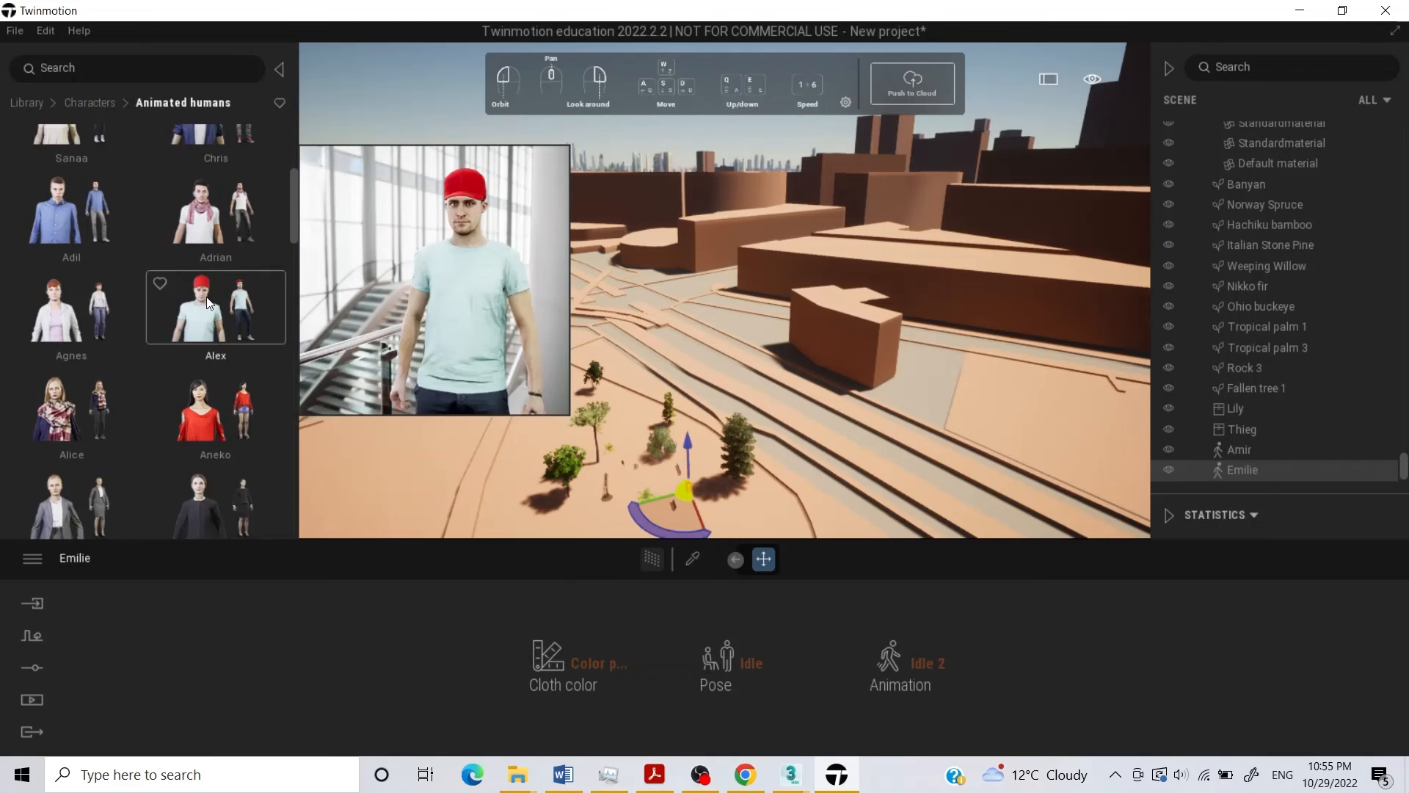
{"action": "left_click_drag", "start_coordinate": [205, 297], "coordinate": [628, 504]}
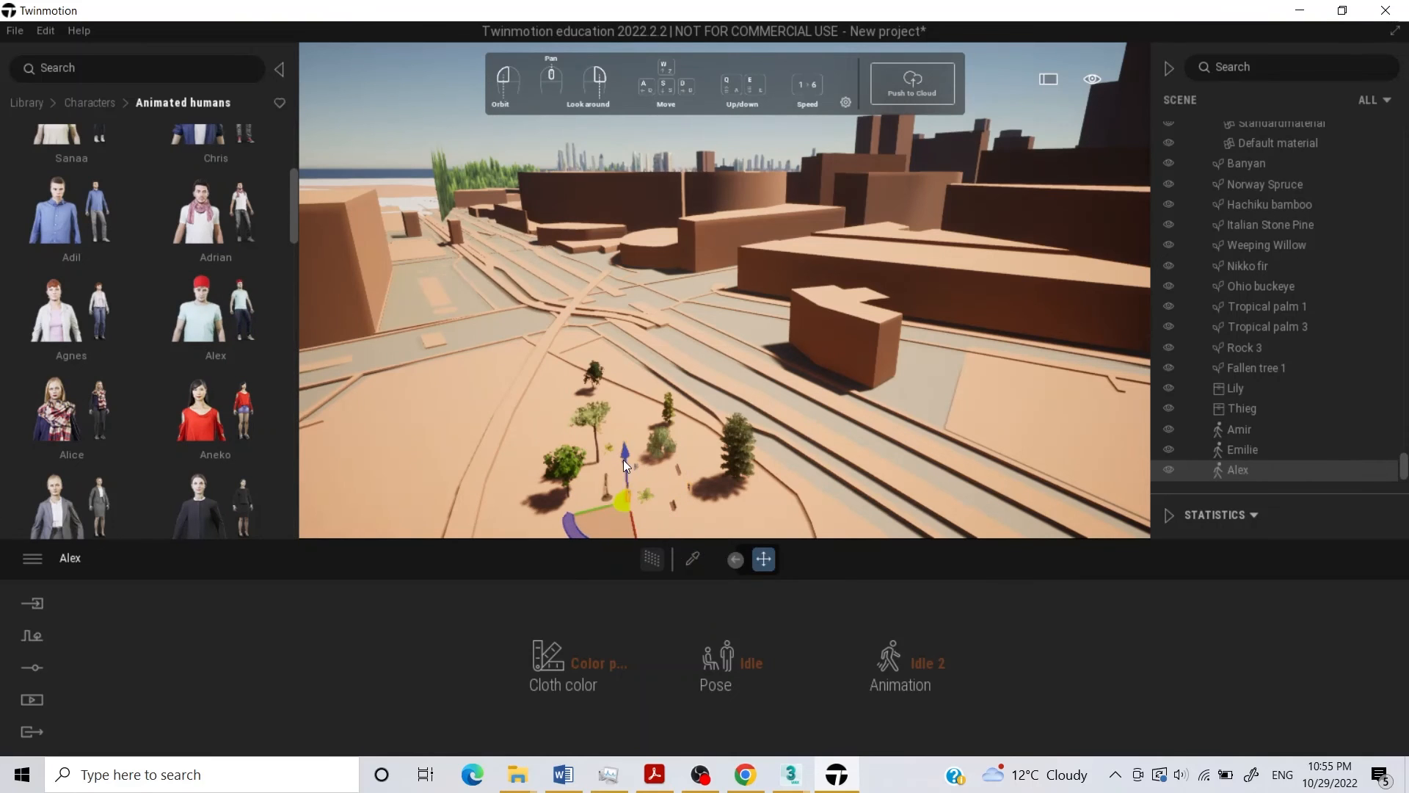
Place the Break 01 car from the vehicle assets under the tree beside the fallen trunk.
{"action": "scroll", "coordinate": [359, 373], "scroll_direction": "down", "scroll_amount": 2}
{"action": "left_click", "coordinate": [70, 104]}
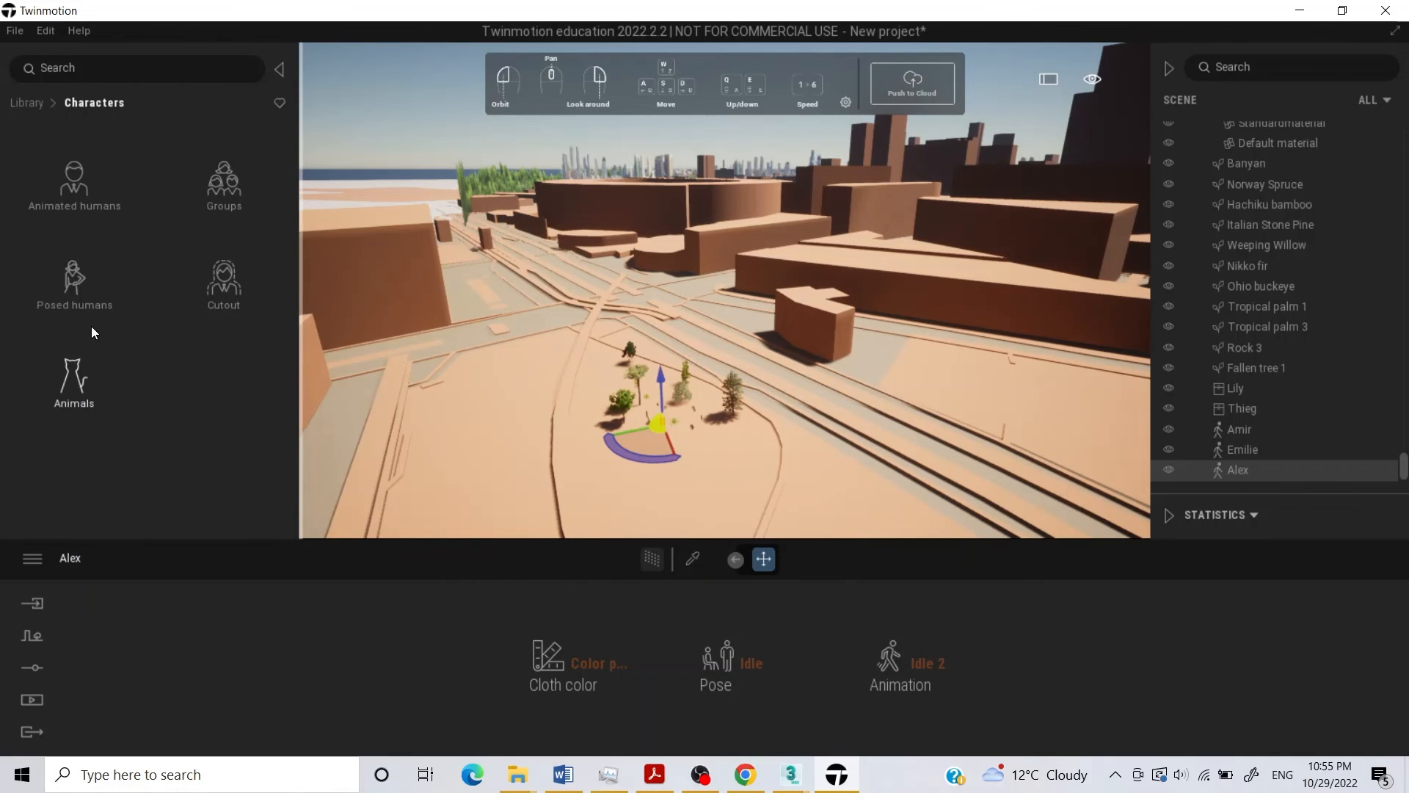
{"action": "left_click", "coordinate": [24, 103]}
{"action": "scroll", "coordinate": [73, 442], "scroll_direction": "down", "scroll_amount": 3}
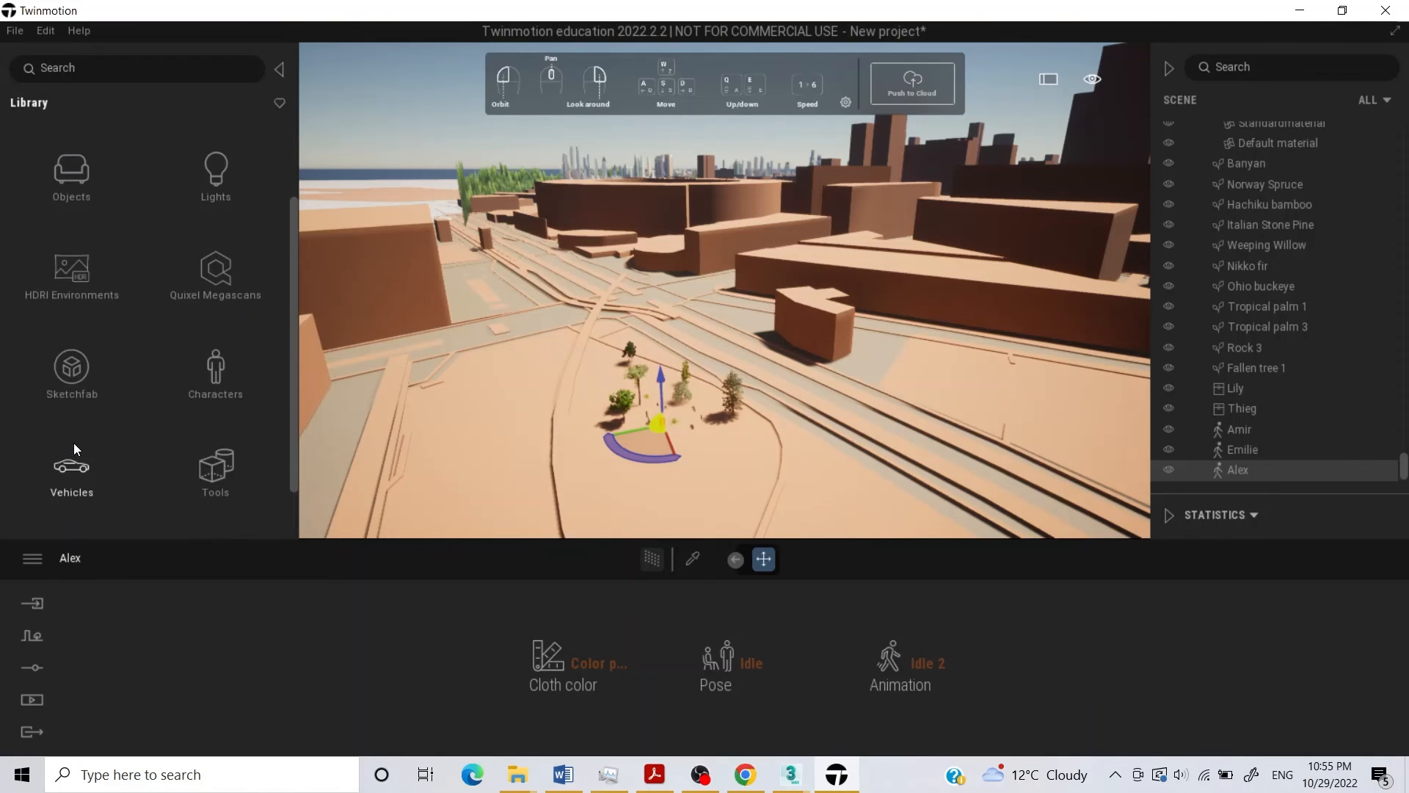
{"action": "left_click", "coordinate": [70, 410]}
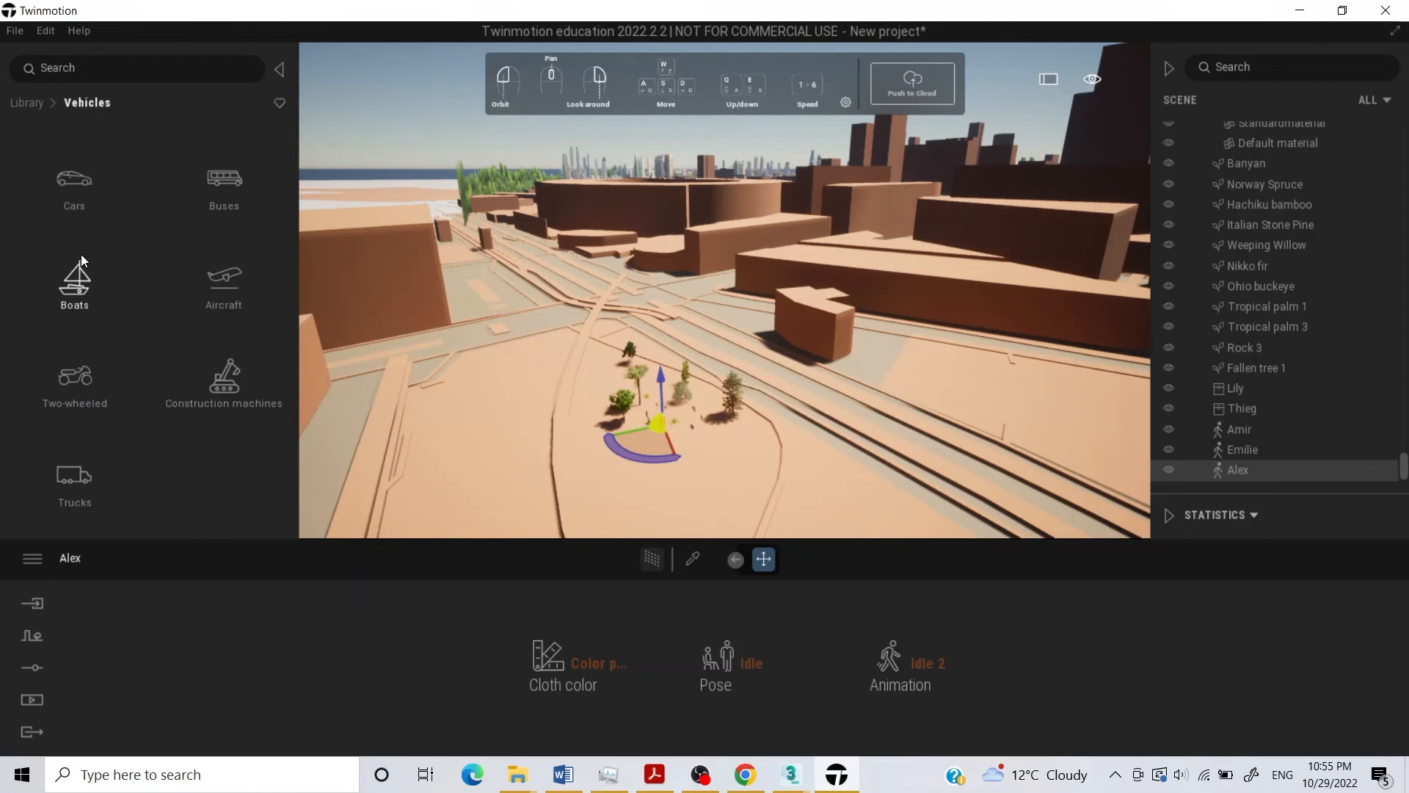
{"action": "left_click", "coordinate": [74, 180]}
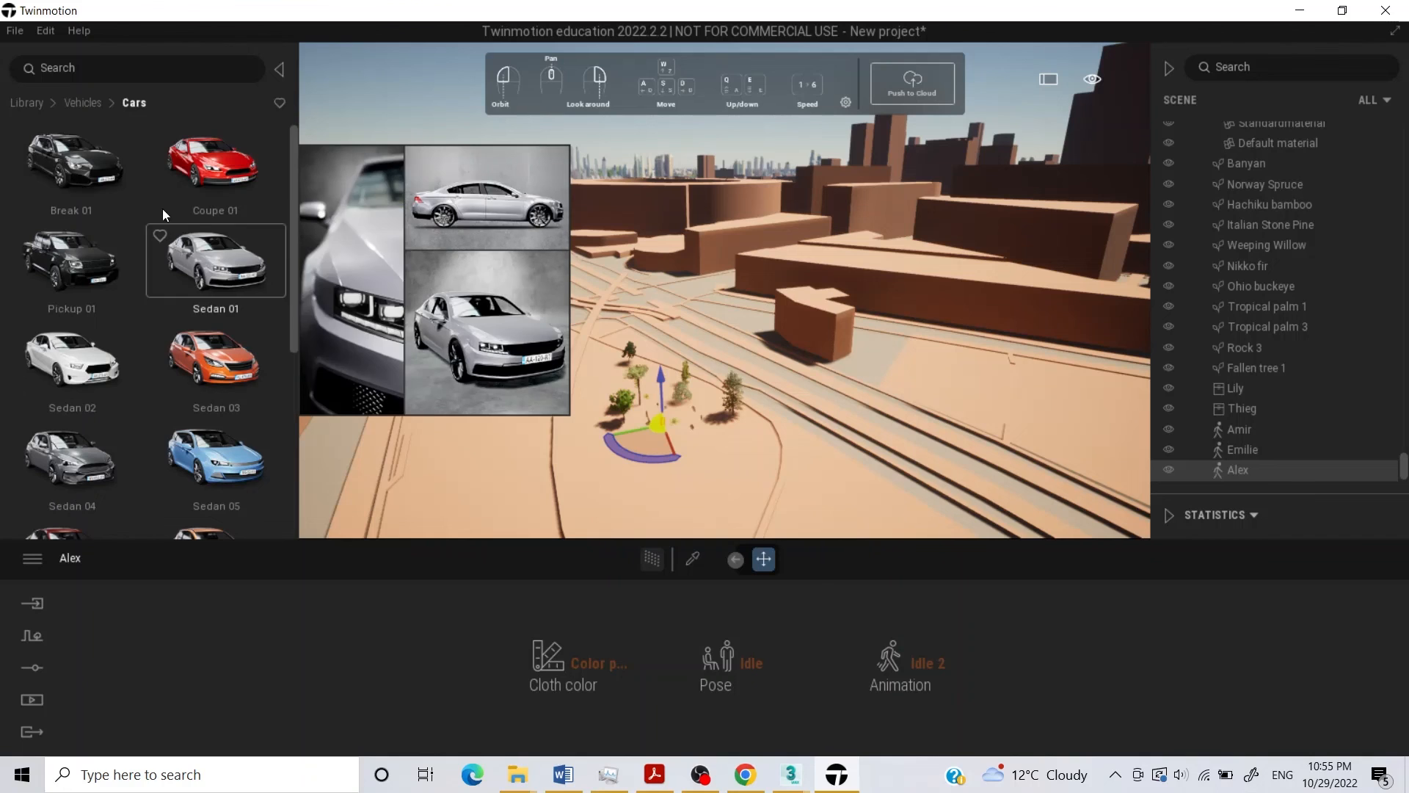
{"action": "left_click_drag", "start_coordinate": [74, 162], "coordinate": [516, 408]}
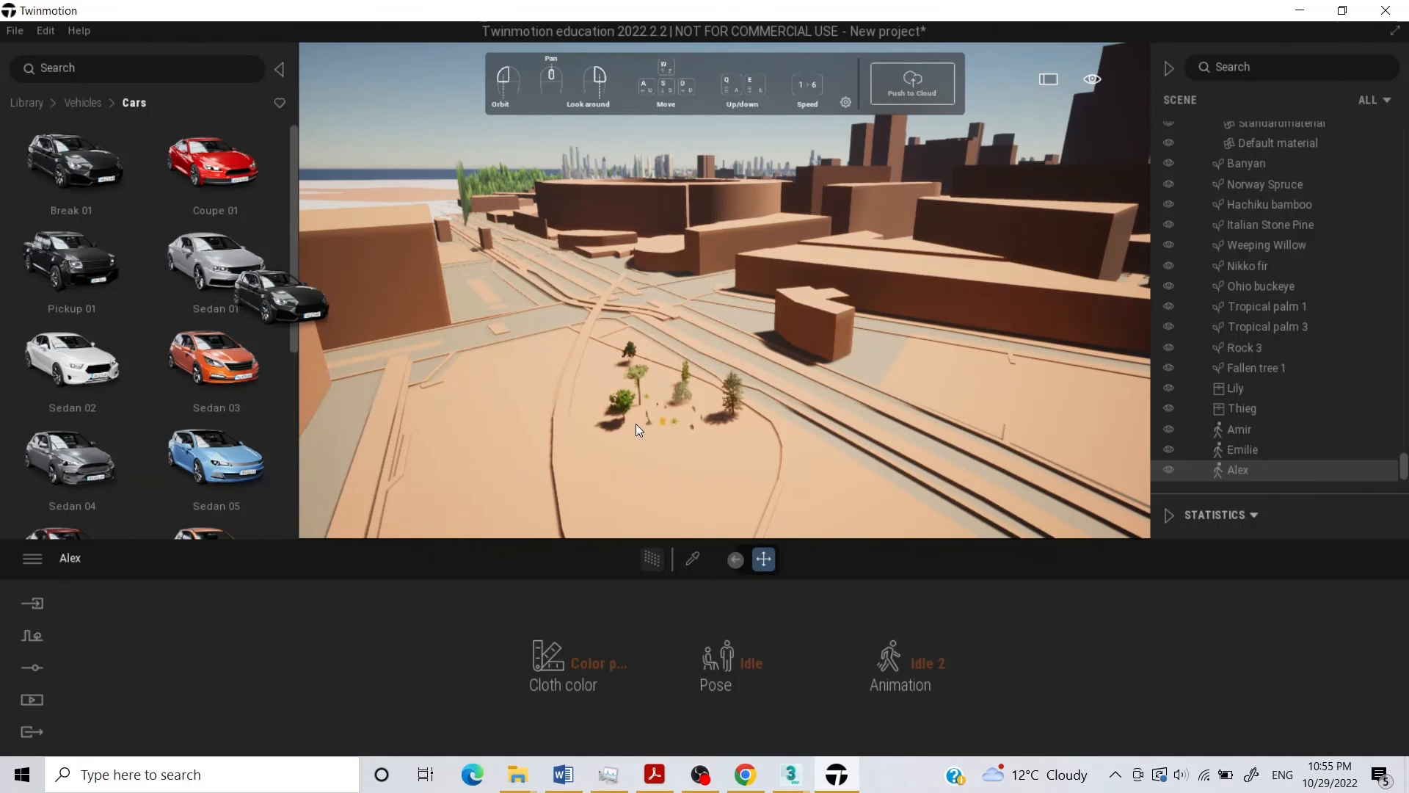
{"action": "mouse_move", "coordinate": [635, 425]}
{"action": "left_mouse_down"}
{"action": "mouse_move", "coordinate": [653, 435]}
{"action": "mouse_move", "coordinate": [628, 424]}
{"action": "left_mouse_up"}
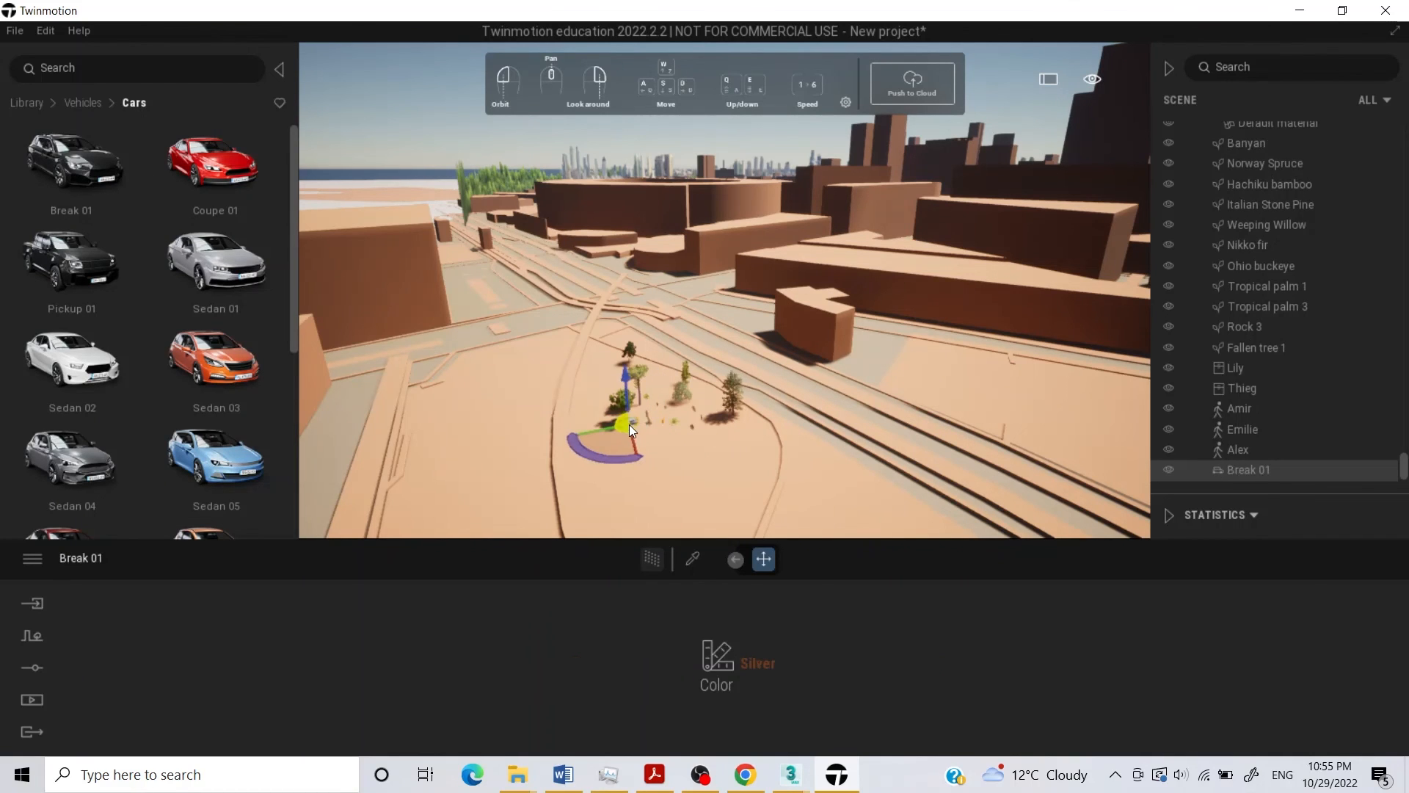
Deselect the car and examine the placed trees, benches, characters and car from close up at ground level.
{"action": "scroll", "coordinate": [613, 408], "scroll_direction": "up", "scroll_amount": 5}
{"action": "scroll", "coordinate": [611, 402], "scroll_direction": "down", "scroll_amount": 3}
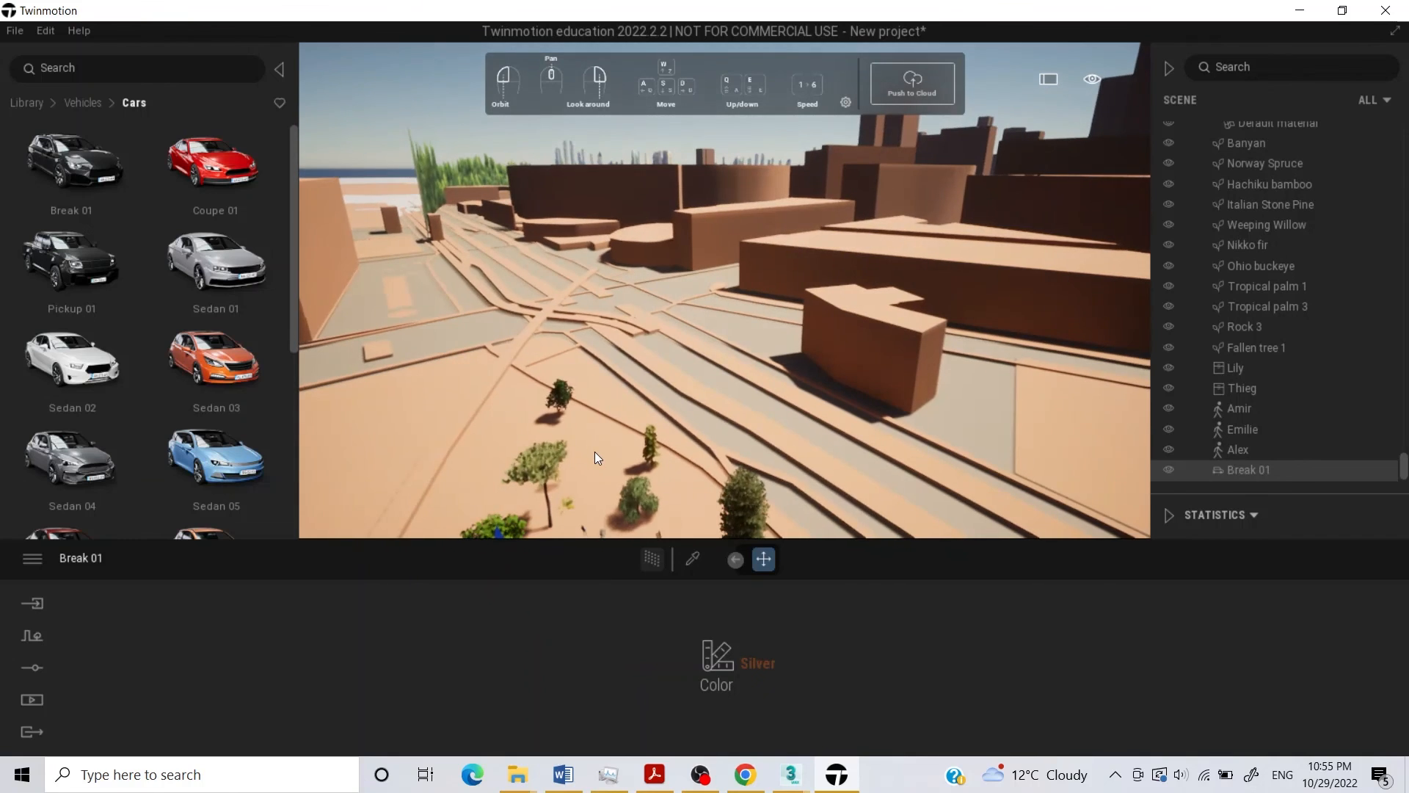
{"action": "scroll", "coordinate": [598, 458], "scroll_direction": "down", "scroll_amount": 4}
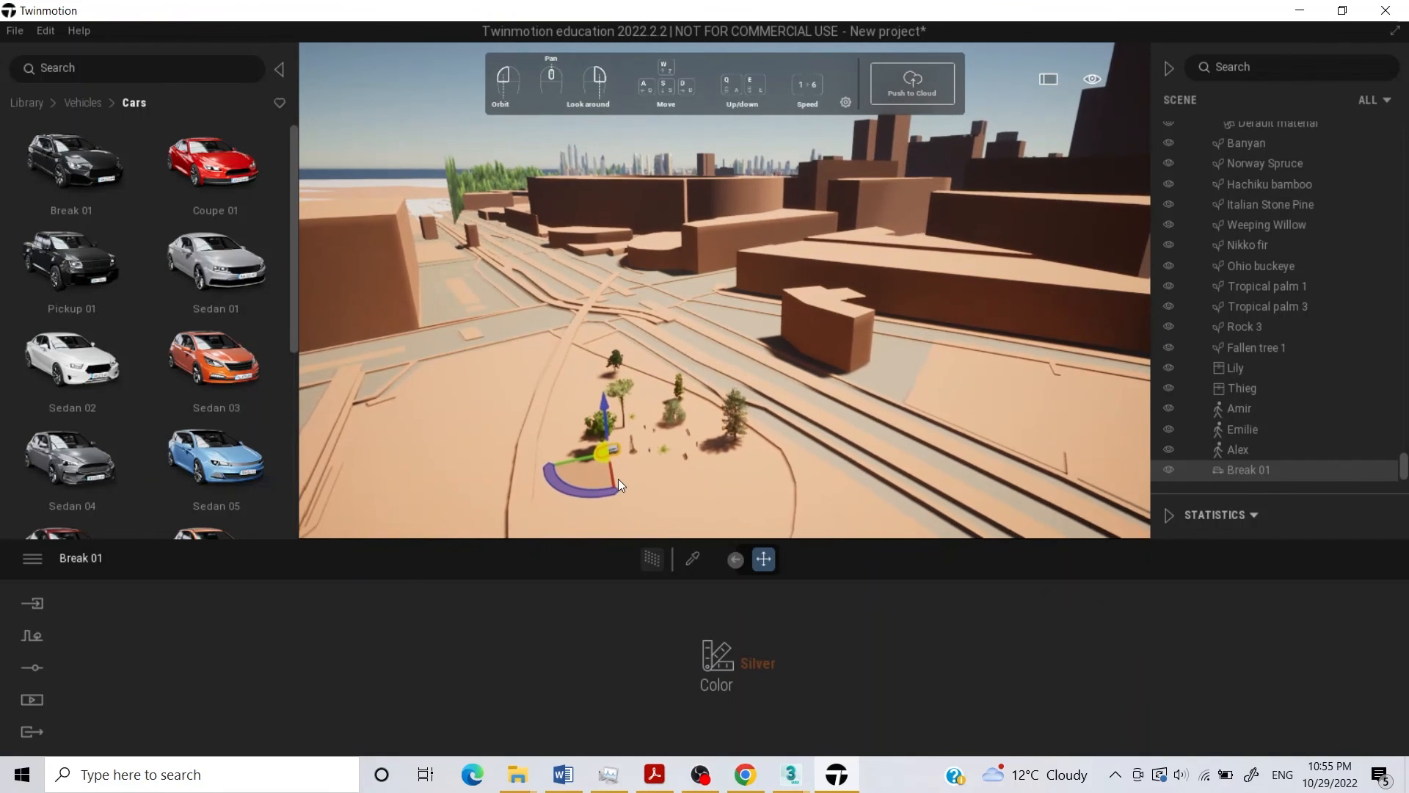
{"action": "scroll", "coordinate": [618, 479], "scroll_direction": "up", "scroll_amount": 1}
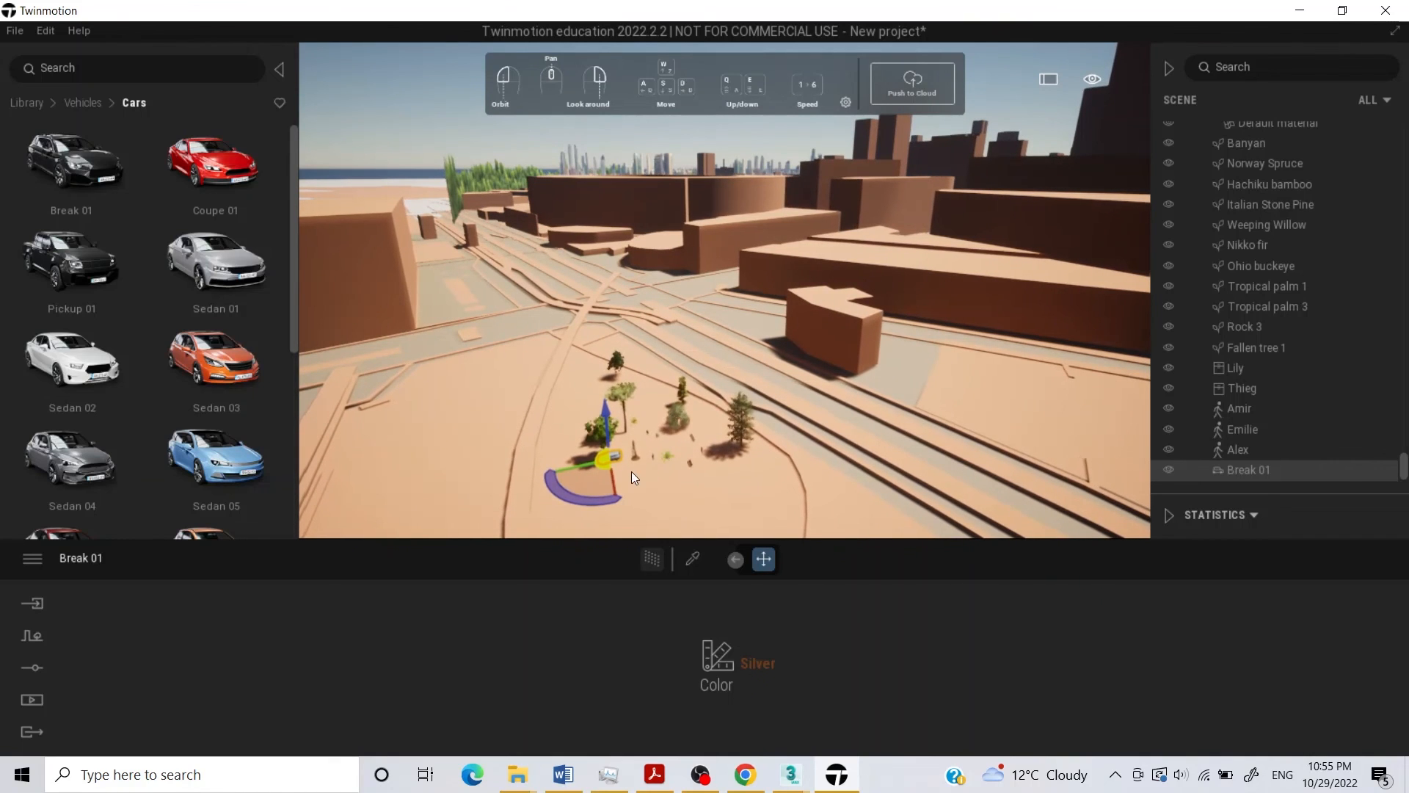
{"action": "left_click", "coordinate": [613, 477]}
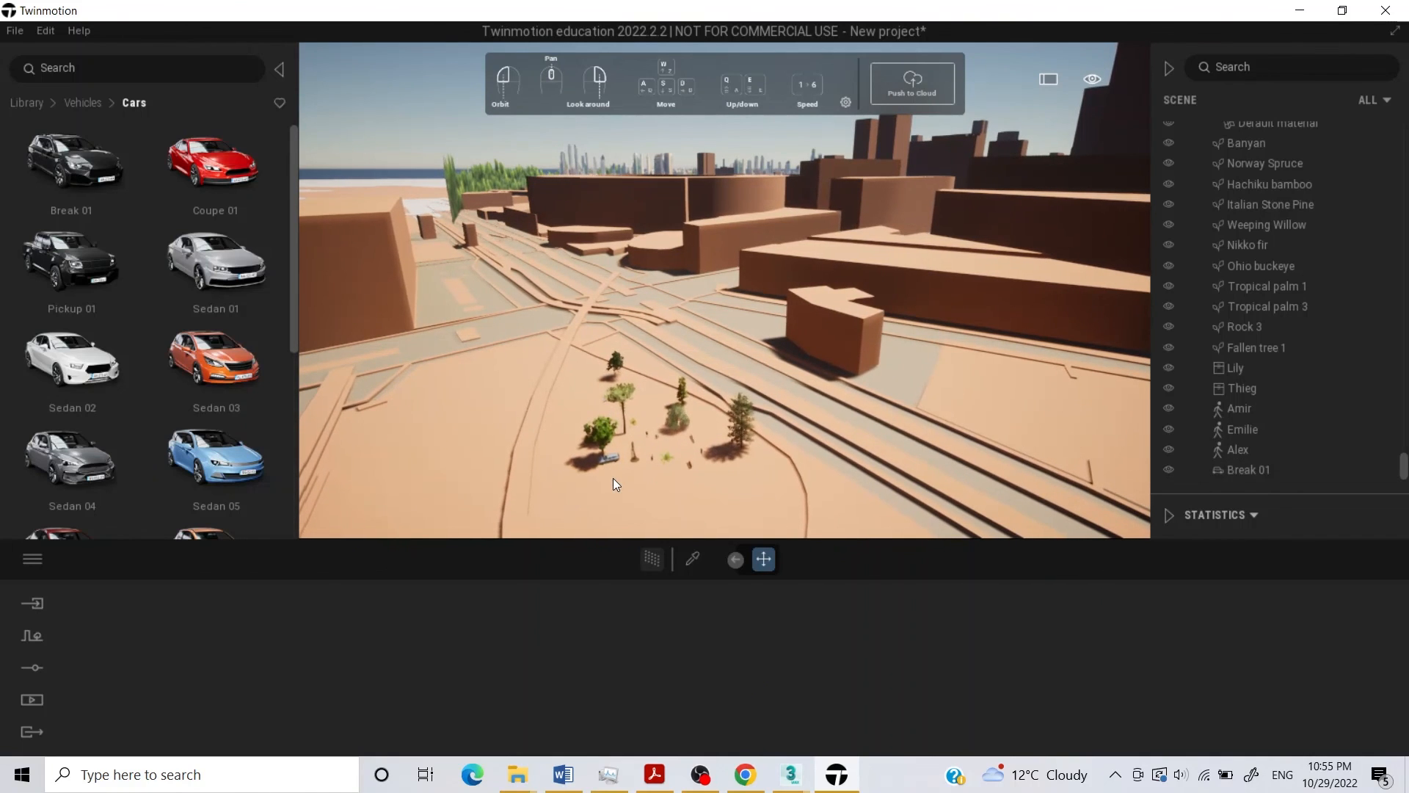
{"action": "scroll", "coordinate": [615, 478], "scroll_direction": "up", "scroll_amount": 1}
{"action": "scroll", "coordinate": [615, 478], "scroll_direction": "up", "scroll_amount": 2}
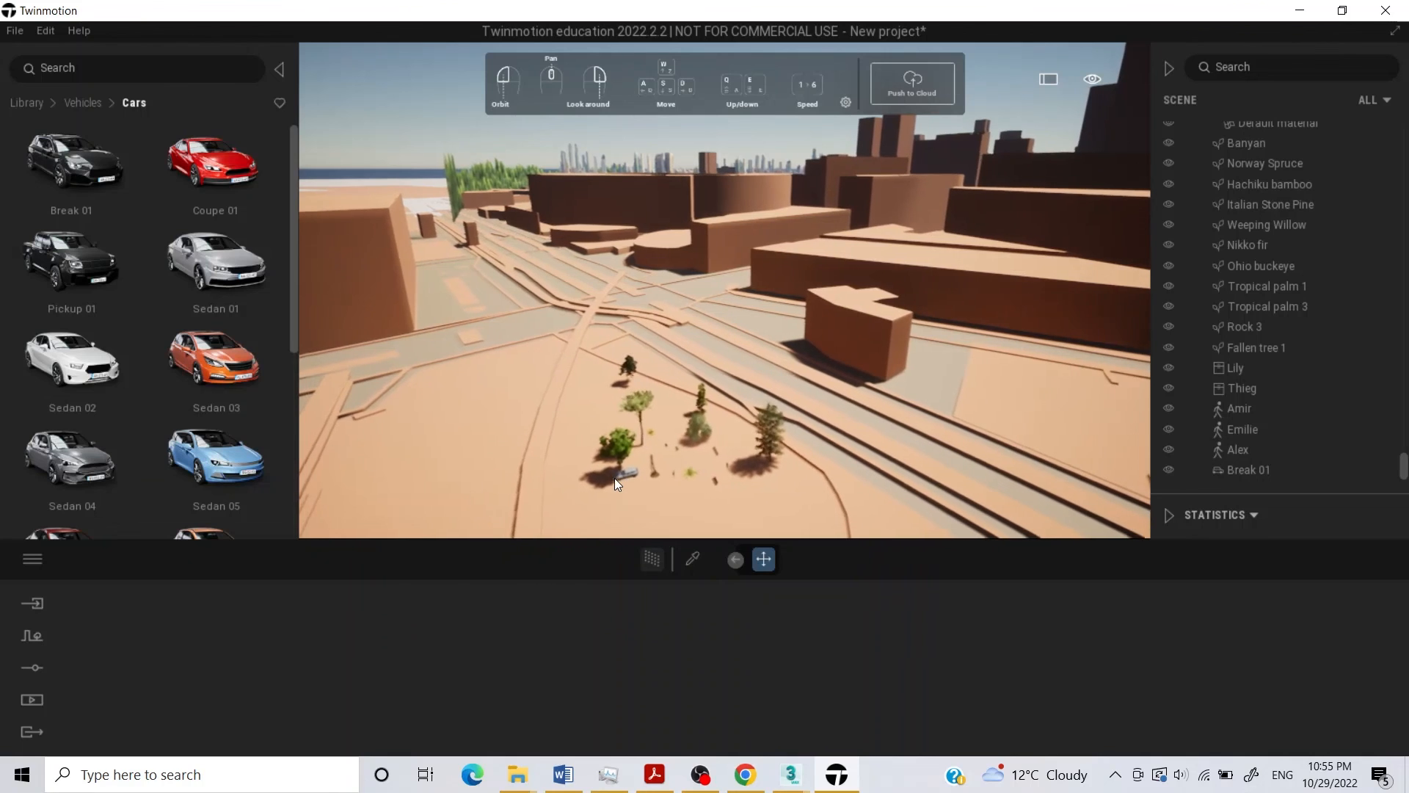
{"action": "key", "text": "w"}
{"action": "key", "text": "q"}
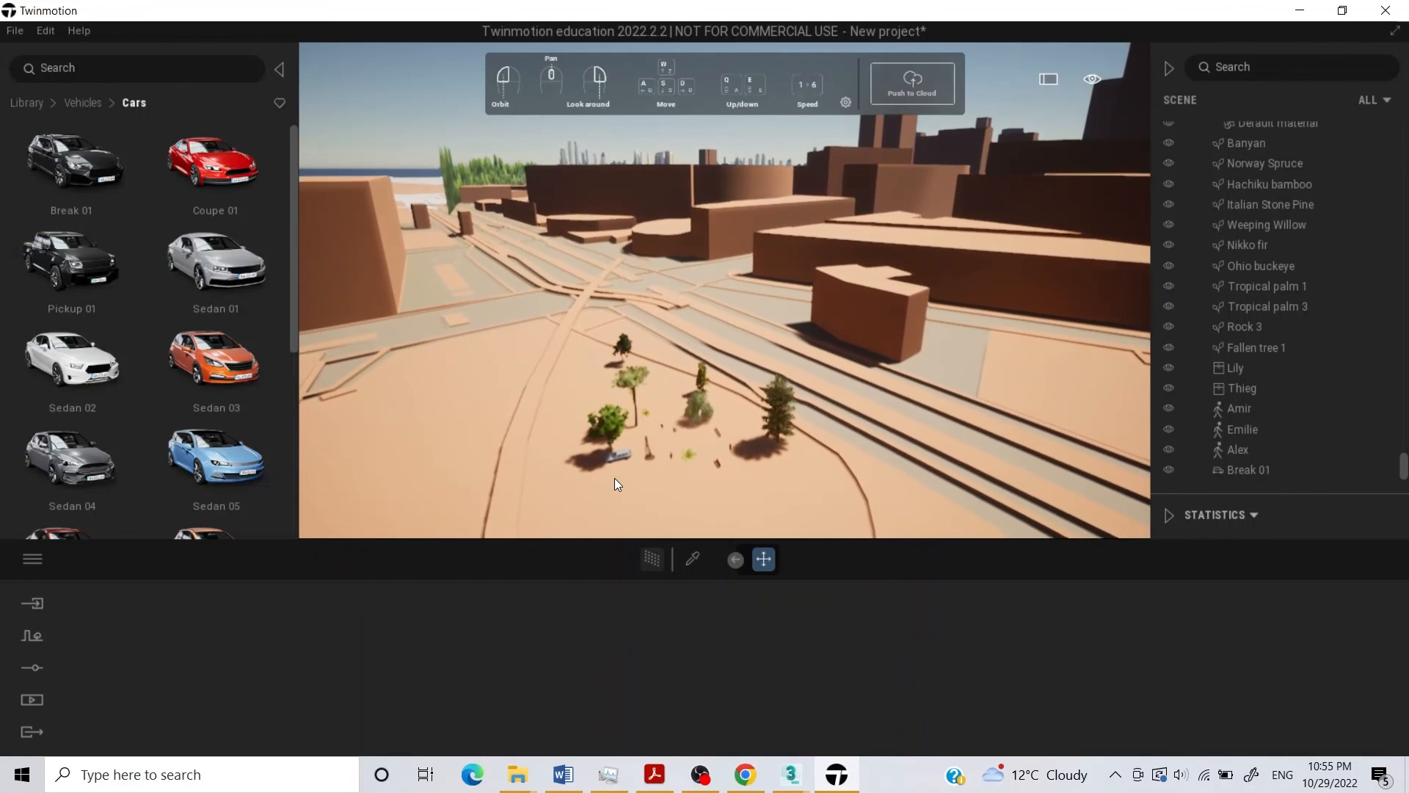
{"action": "key", "text": "w"}
{"action": "key", "text": "q"}
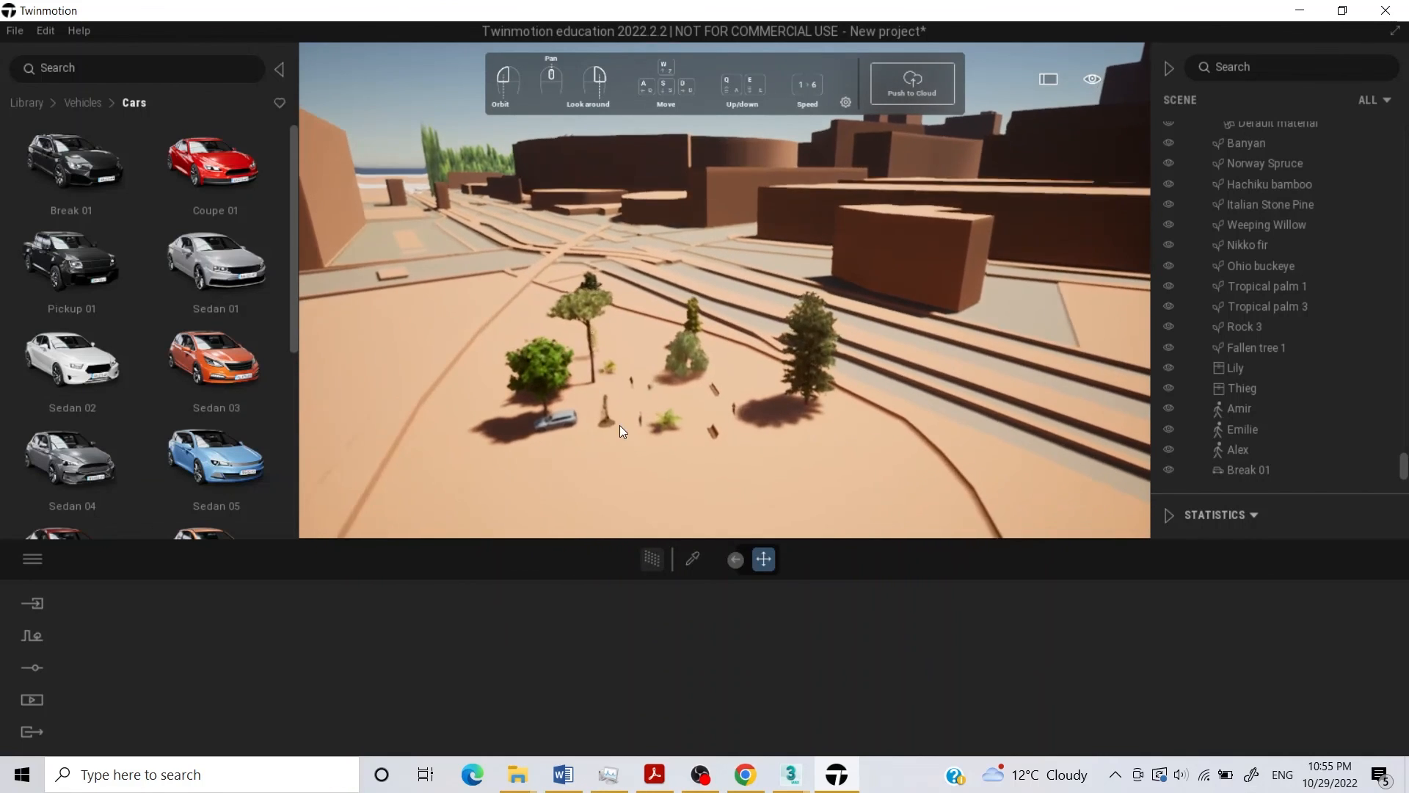
{"action": "key", "text": "w"}
{"action": "key", "text": "q"}
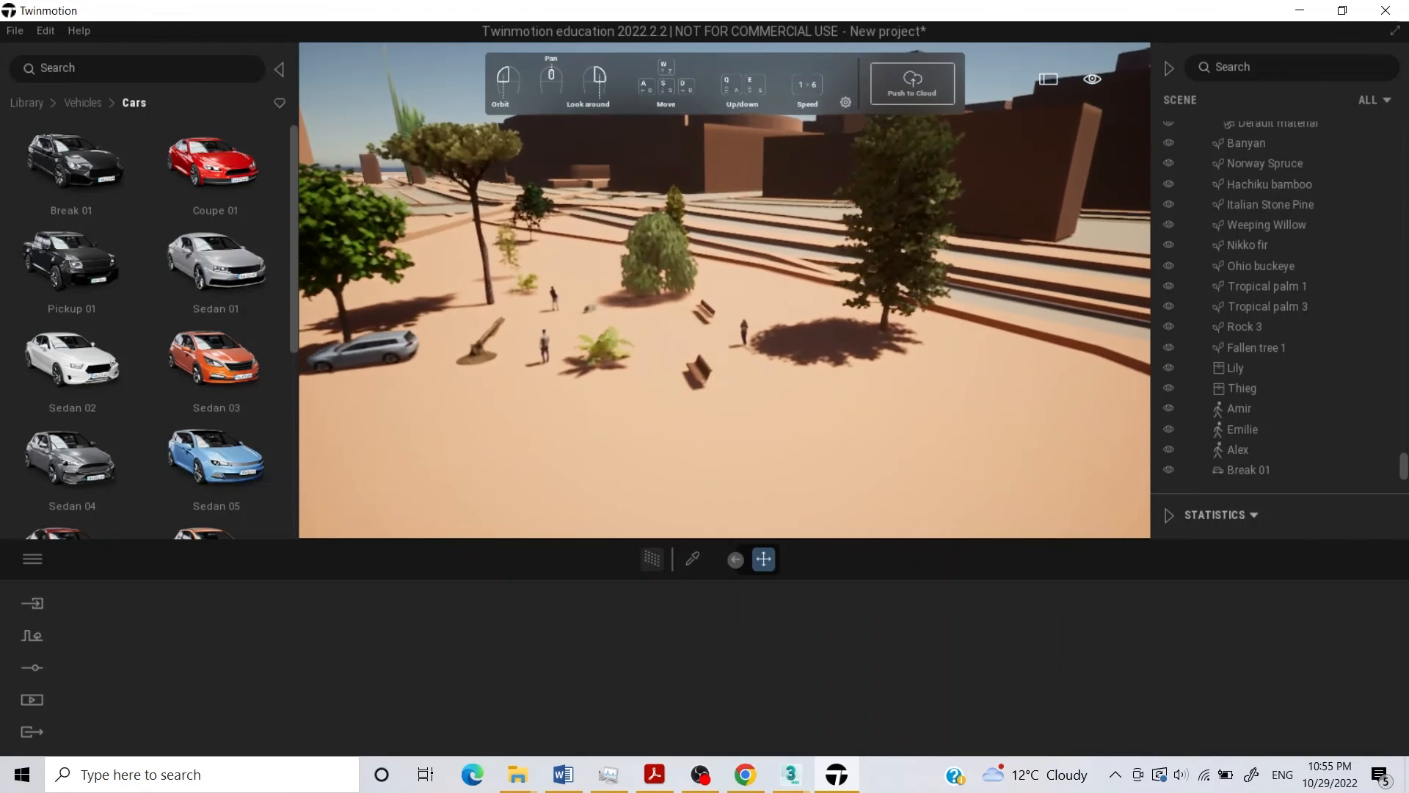
{"action": "right_click_drag", "start_coordinate": [495, 329], "coordinate": [506, 324]}
{"action": "key", "text": "w"}
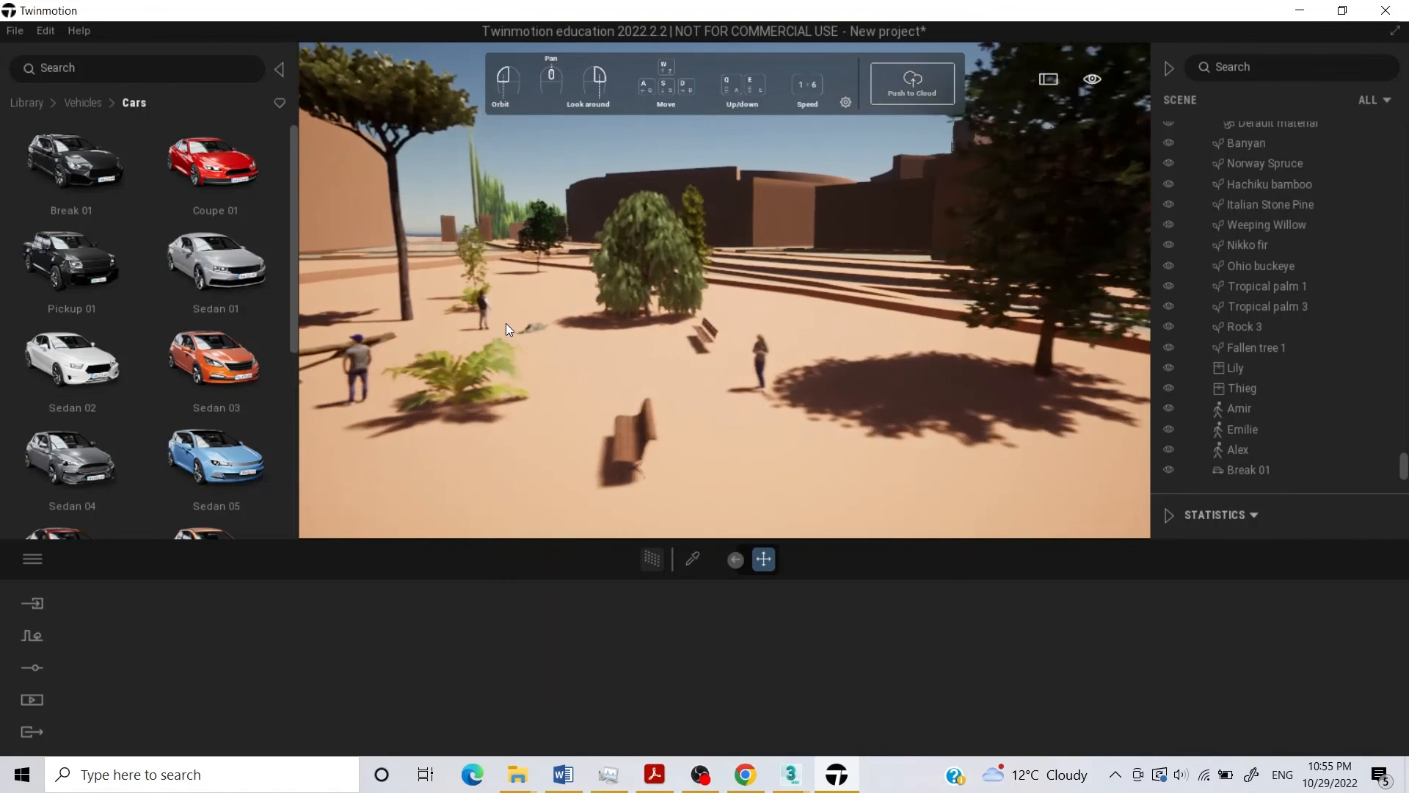
{"action": "key", "text": "a"}
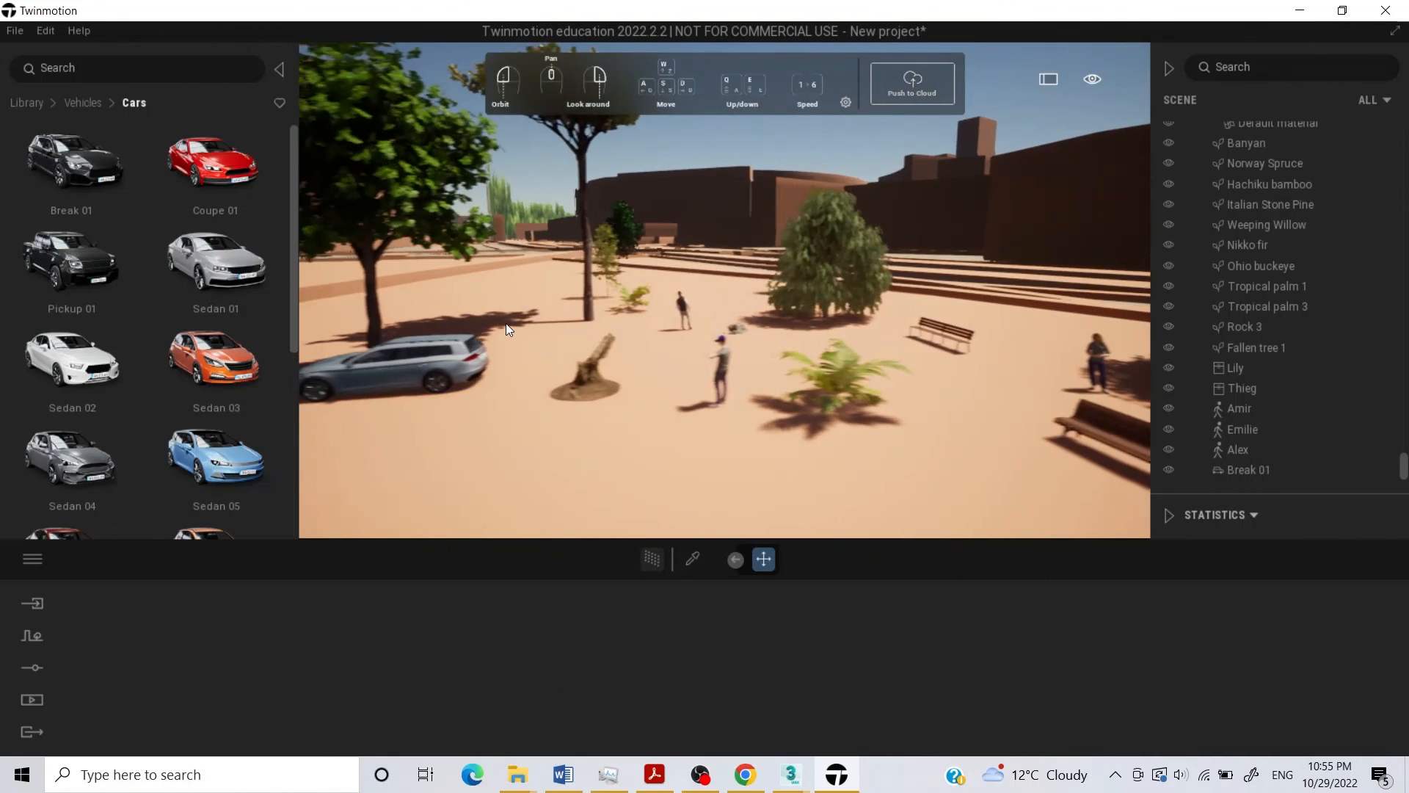
{"action": "left_click_drag", "start_coordinate": [538, 340], "coordinate": [542, 283]}
{"action": "key", "text": "d"}
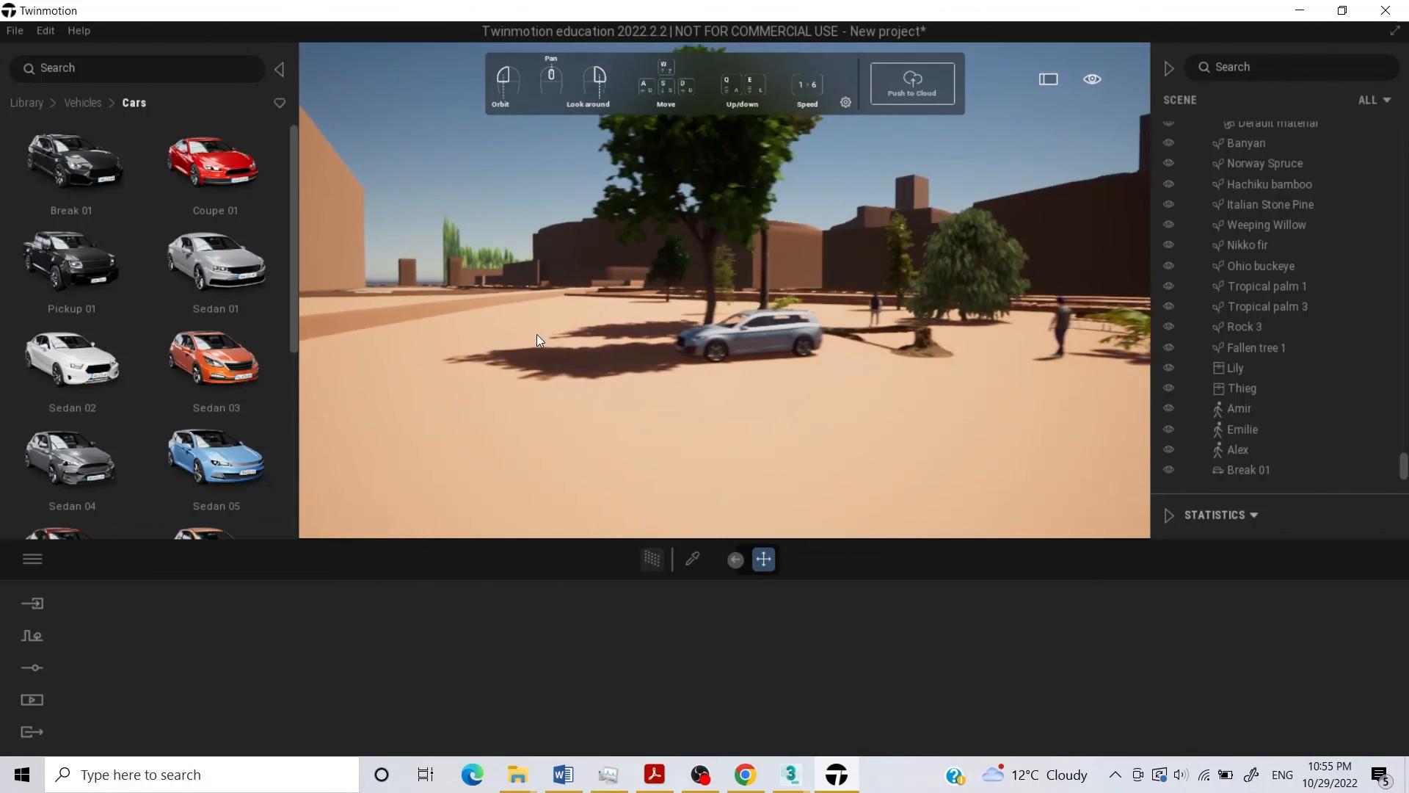
{"action": "key", "text": "d"}
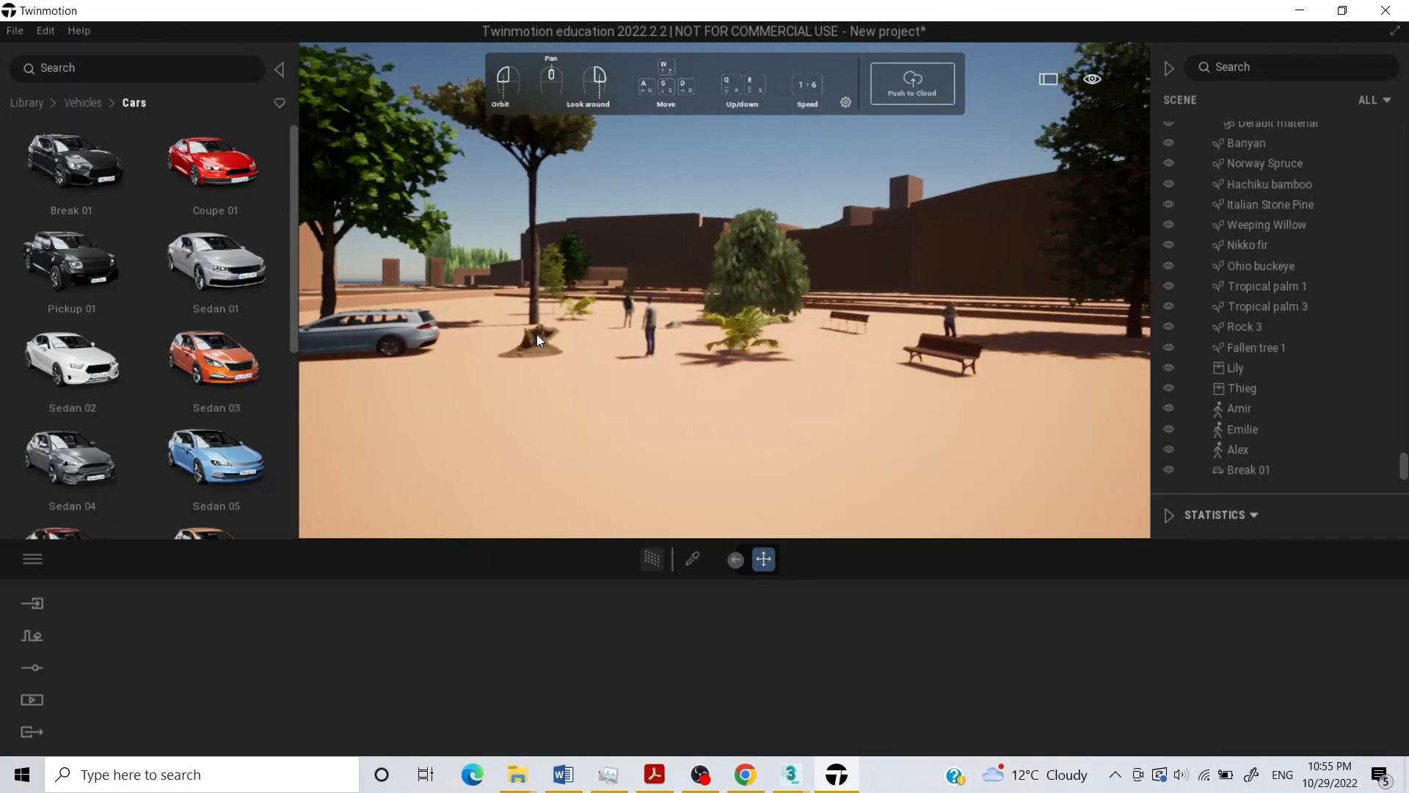
{"action": "left_click_drag", "start_coordinate": [468, 337], "coordinate": [447, 364]}
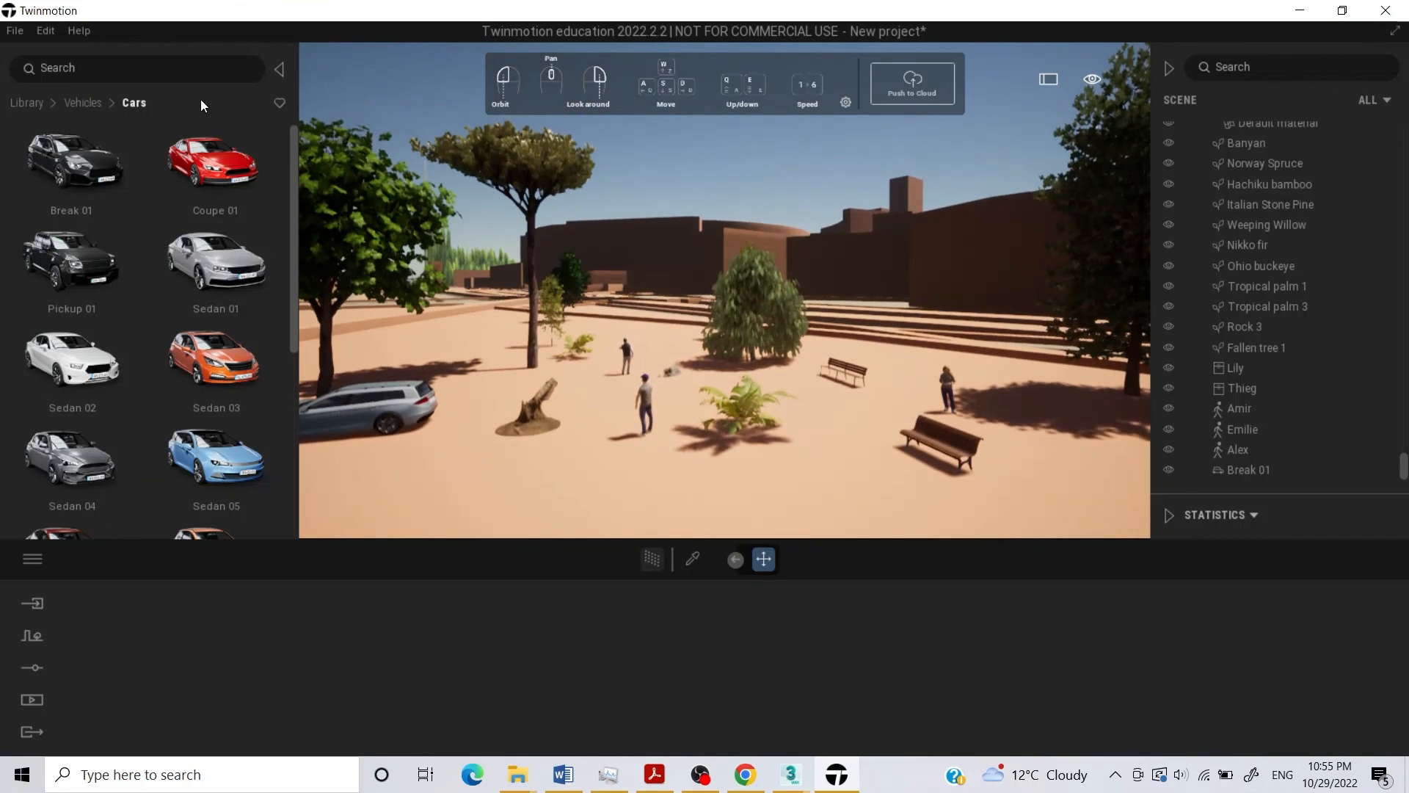
Return to the top level of the asset library and look over its categories.
{"action": "left_click", "coordinate": [73, 103]}
{"action": "left_click", "coordinate": [38, 104]}
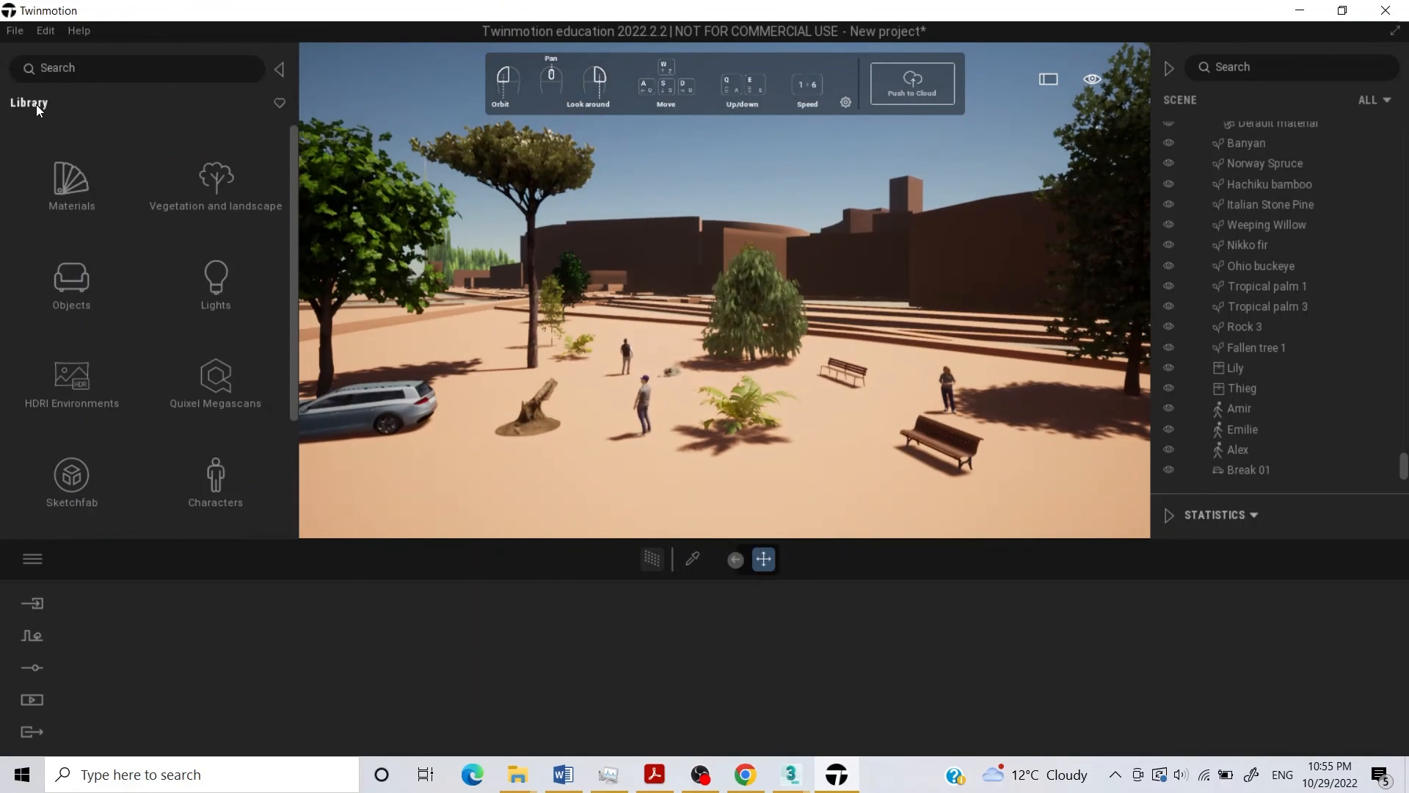
{"action": "scroll", "coordinate": [62, 436], "scroll_direction": "down", "scroll_amount": 2}
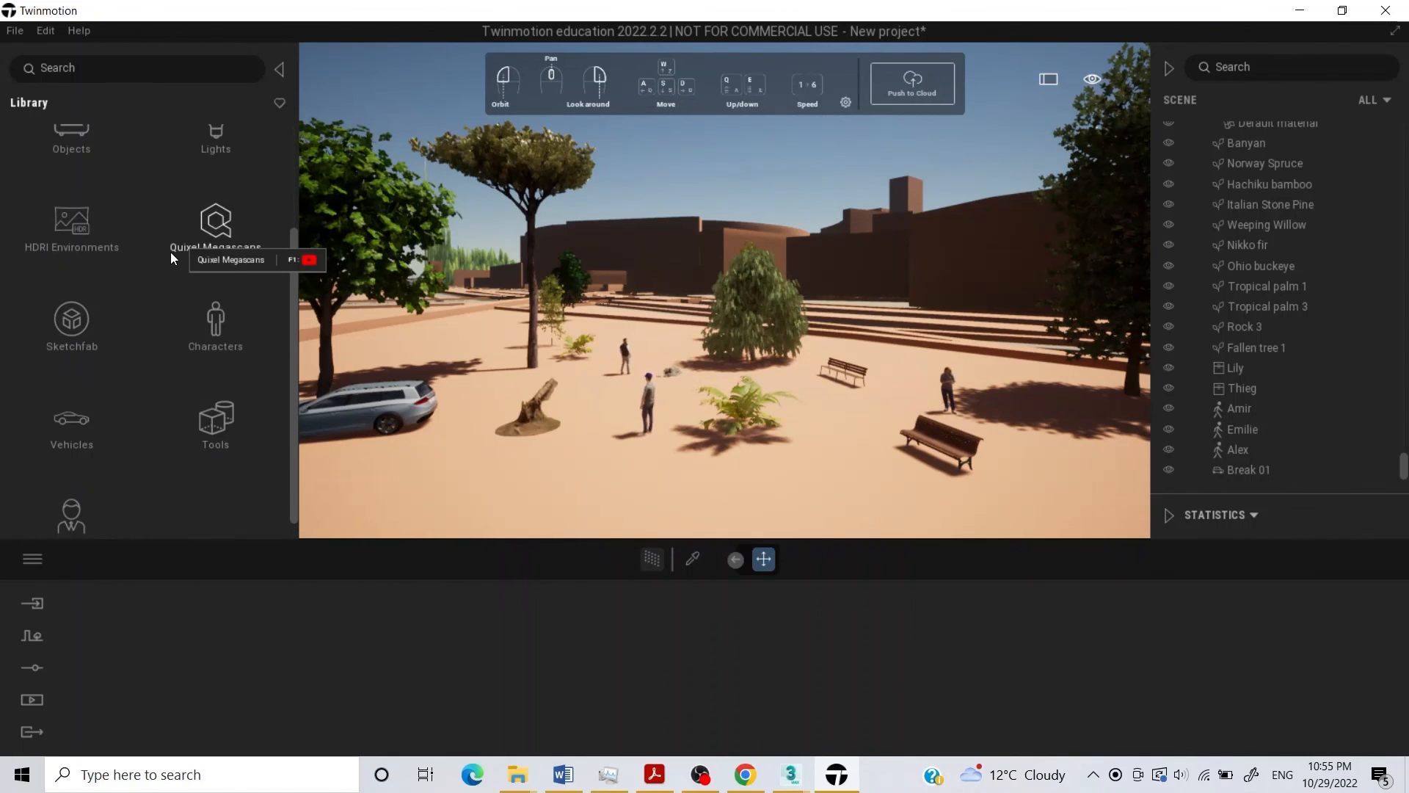
{"action": "scroll", "coordinate": [170, 253], "scroll_direction": "up", "scroll_amount": 3}
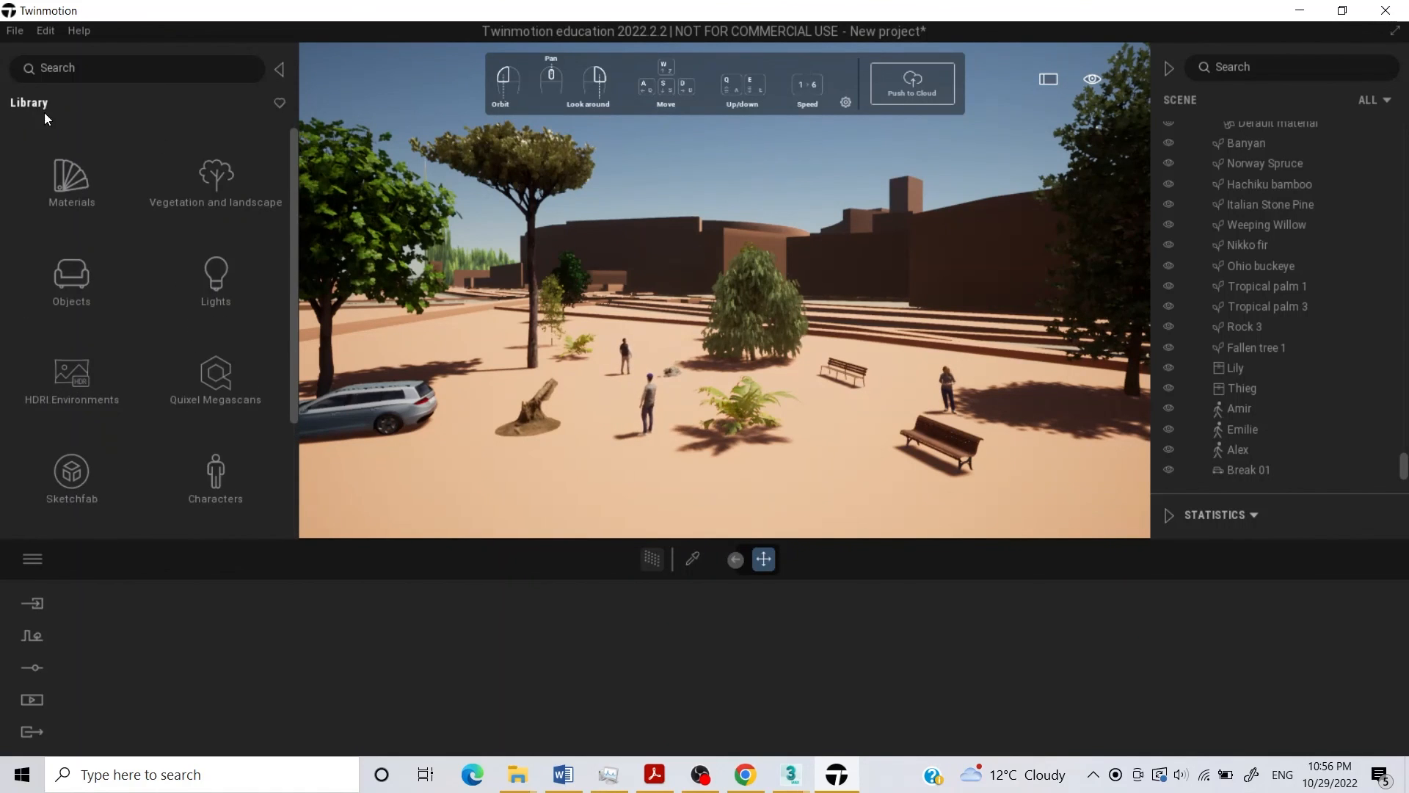